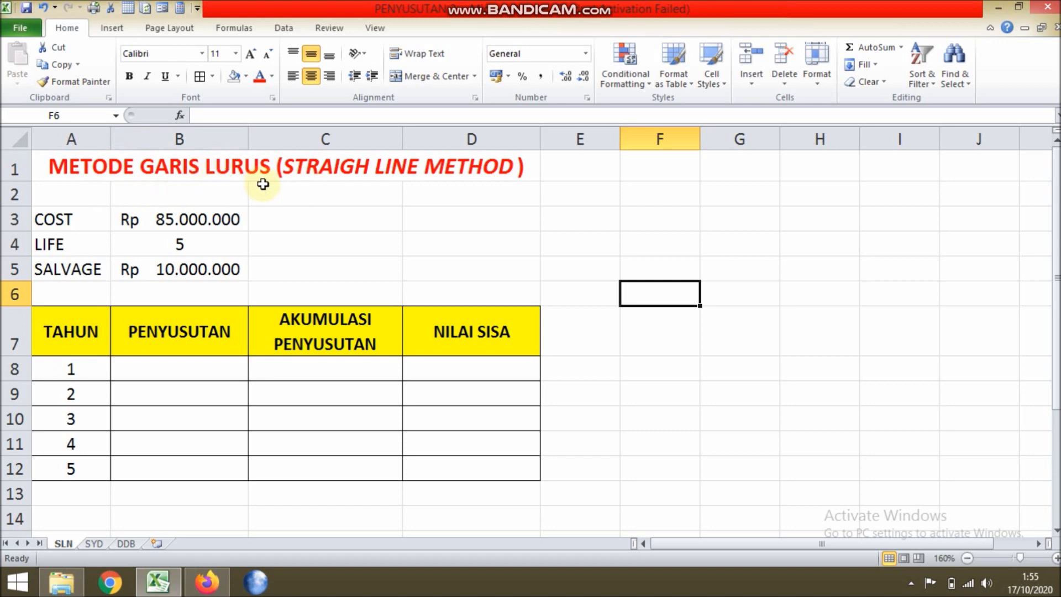
Look over the SYD and DDB worksheets, ending back on the SLN worksheet.
{"action": "left_click", "coordinate": [94, 544]}
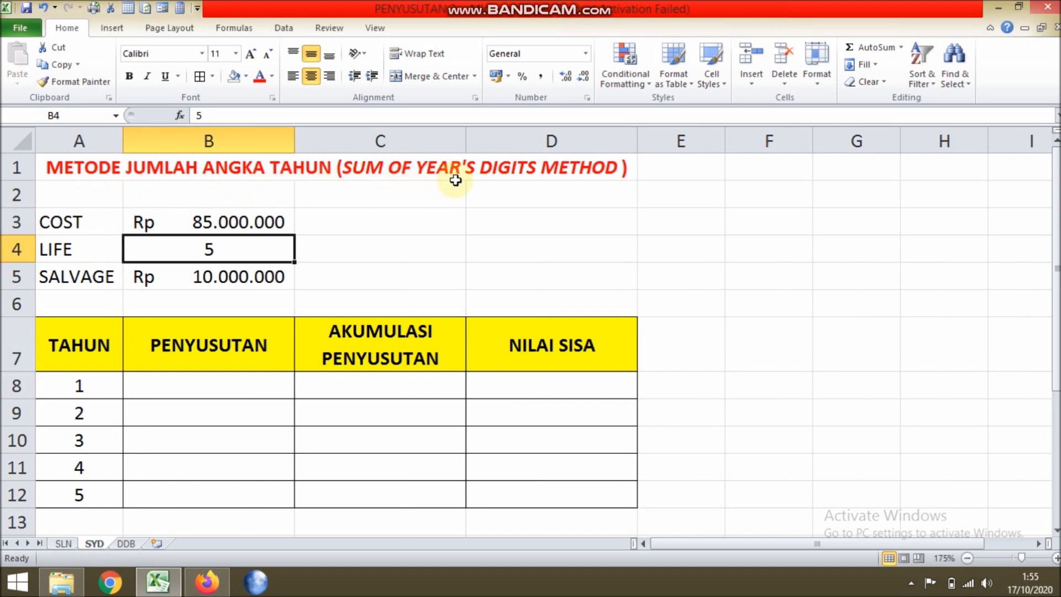
{"action": "left_click", "coordinate": [125, 544]}
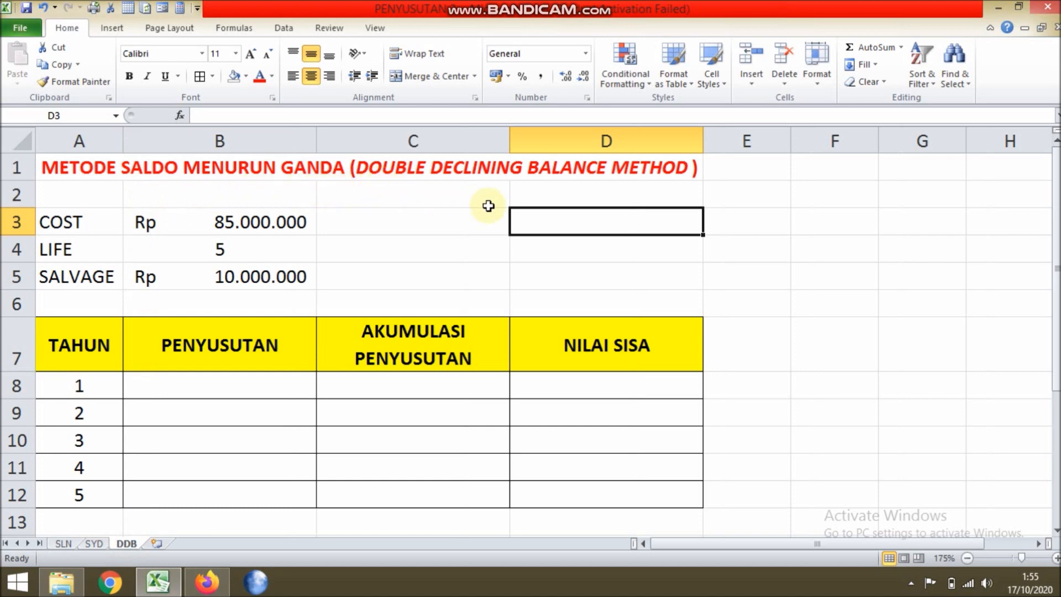
{"action": "left_click", "coordinate": [63, 544]}
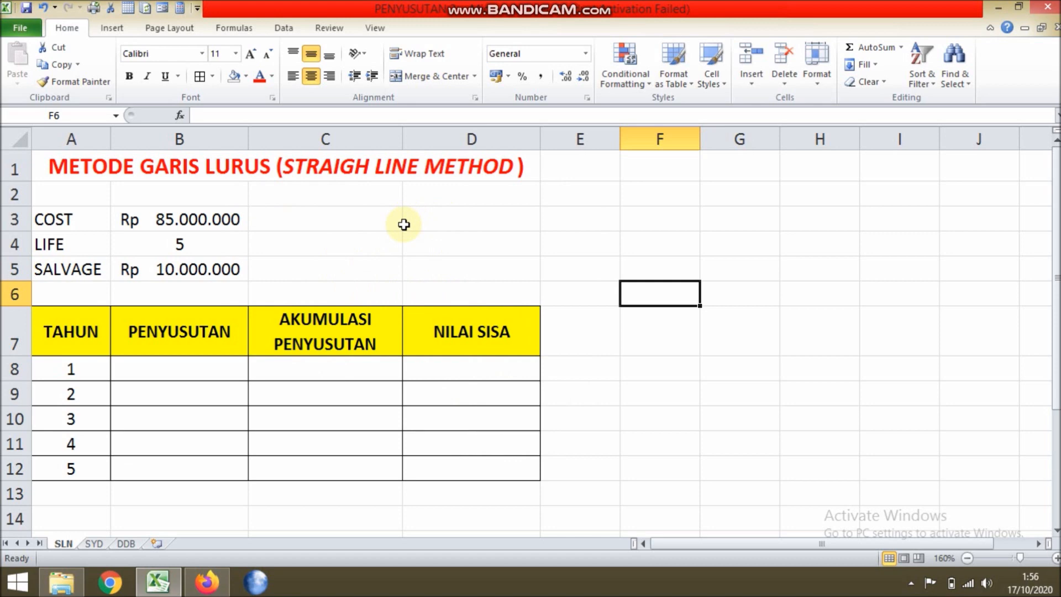
Label the cost amount by entering HARGA PEROLEHAN in cell C3.
{"action": "left_click", "coordinate": [374, 218]}
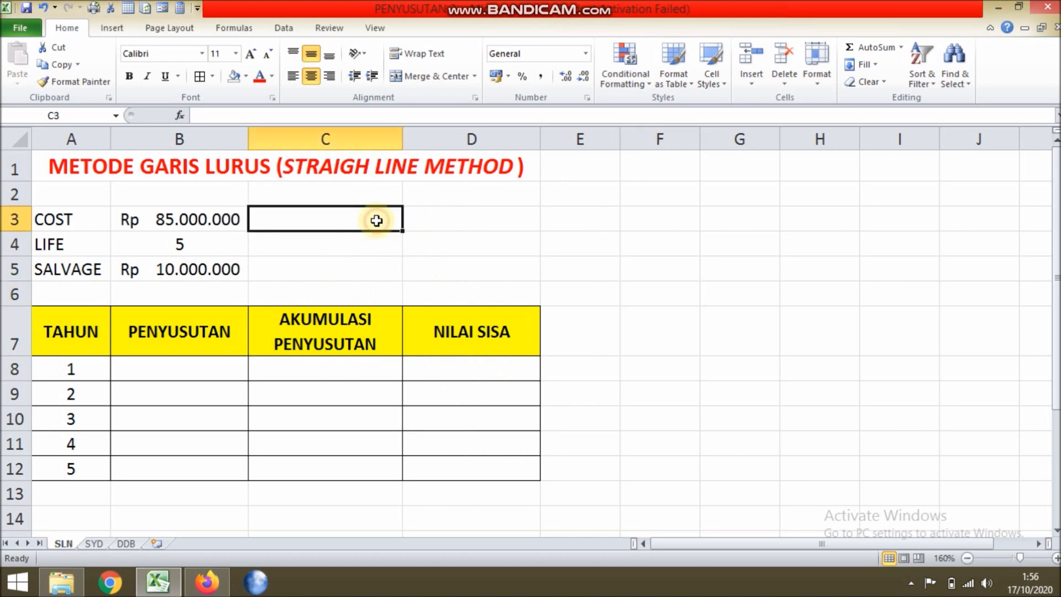
{"action": "left_click", "coordinate": [377, 244]}
{"action": "left_click", "coordinate": [357, 222]}
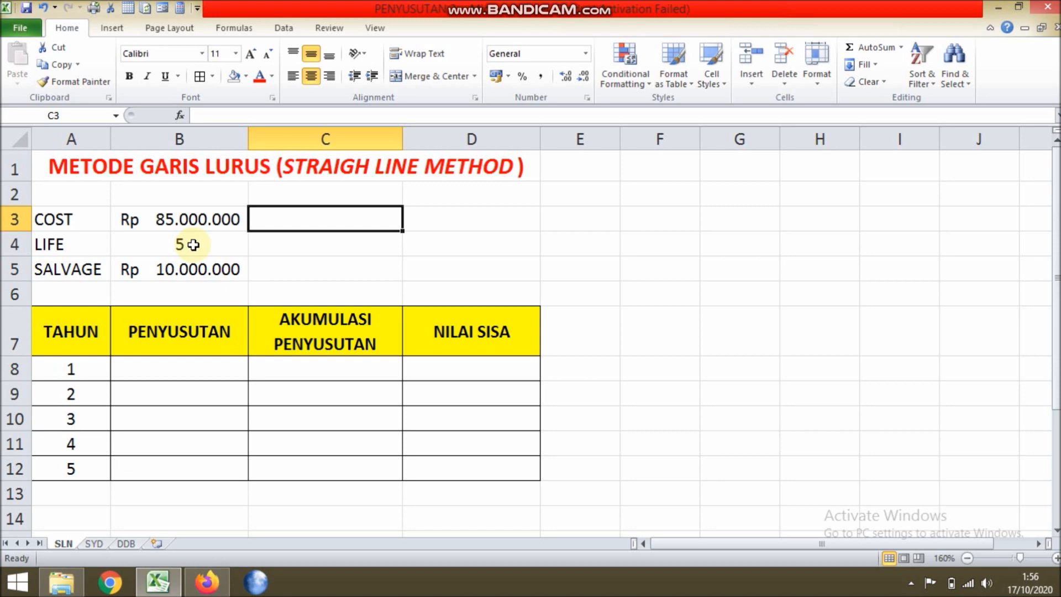
{"action": "left_click", "coordinate": [339, 259]}
{"action": "left_click", "coordinate": [335, 241]}
{"action": "left_click", "coordinate": [325, 223]}
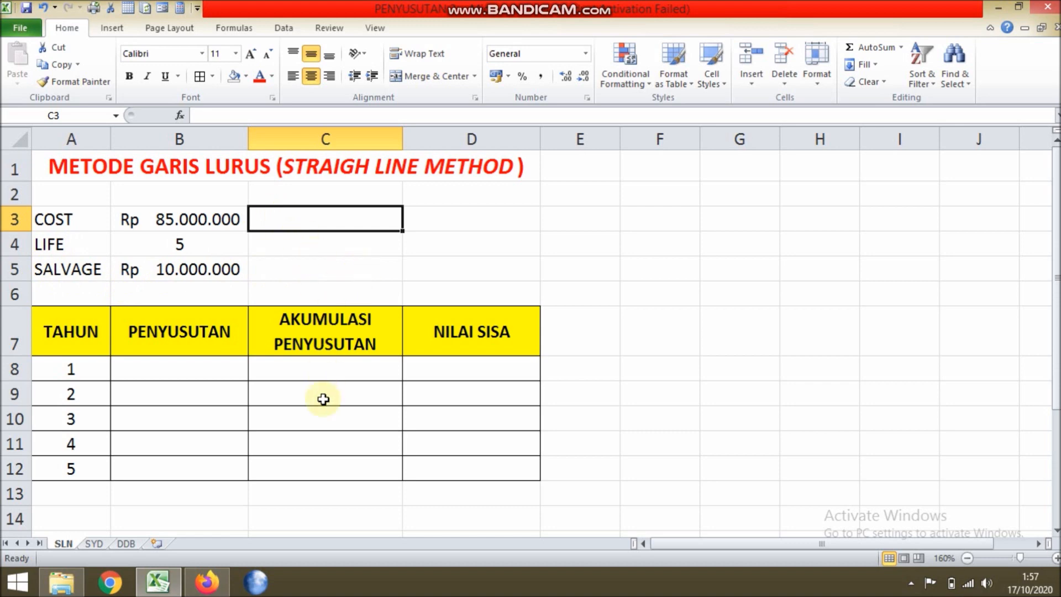
{"action": "type", "text": "HARGA PEROLEHAN"}
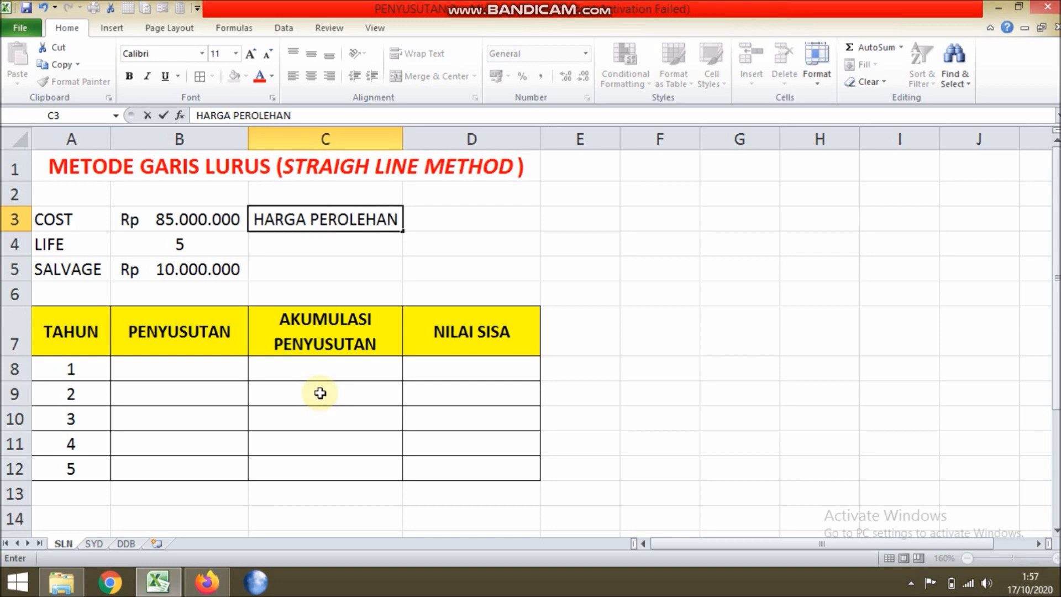
{"action": "left_click", "coordinate": [429, 238]}
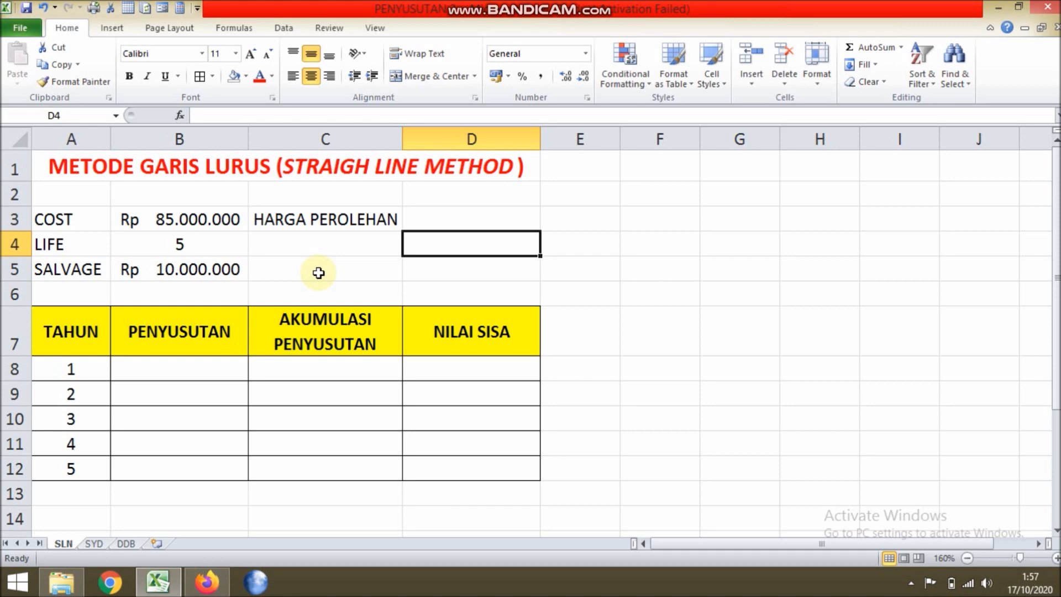
Label the life and salvage rows with UMUR EKONOMIS in C4 and NILAI SISA in C5.
{"action": "left_click", "coordinate": [318, 254]}
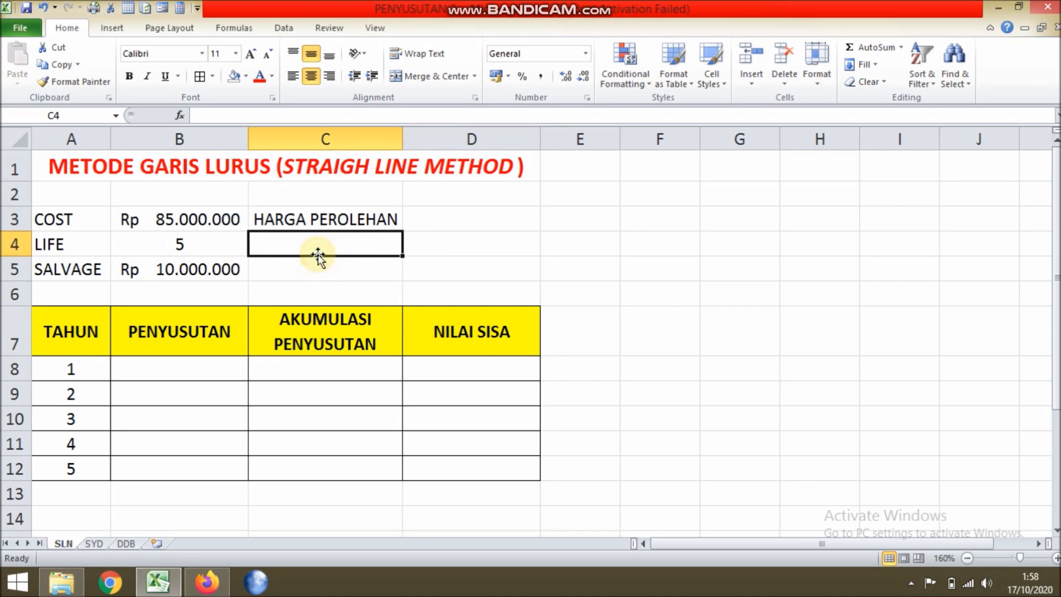
{"action": "type", "text": "UMUR"}
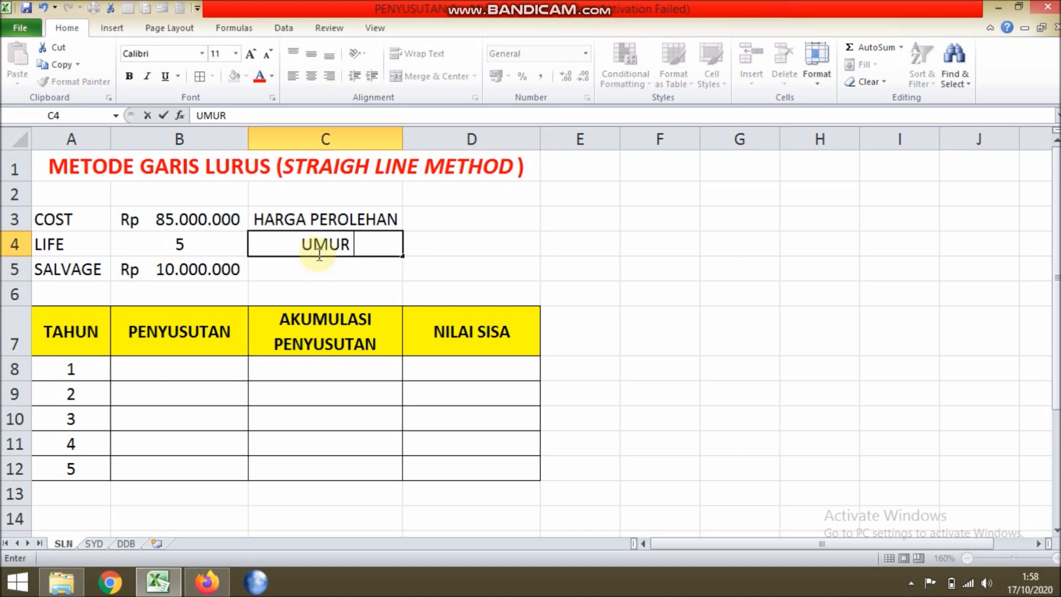
{"action": "type", "text": " EKONOMIS"}
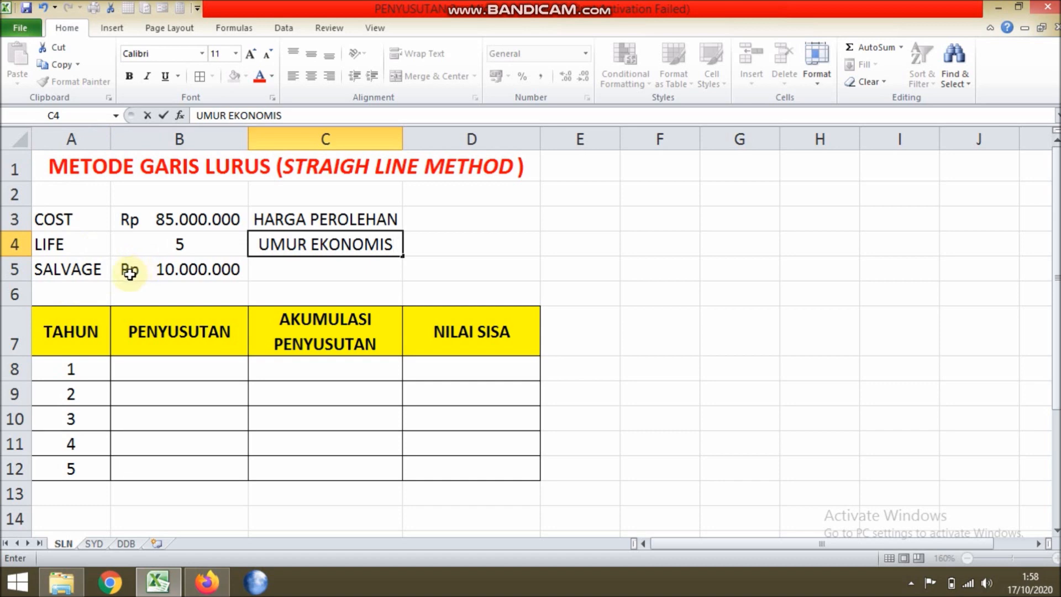
{"action": "left_click", "coordinate": [306, 270]}
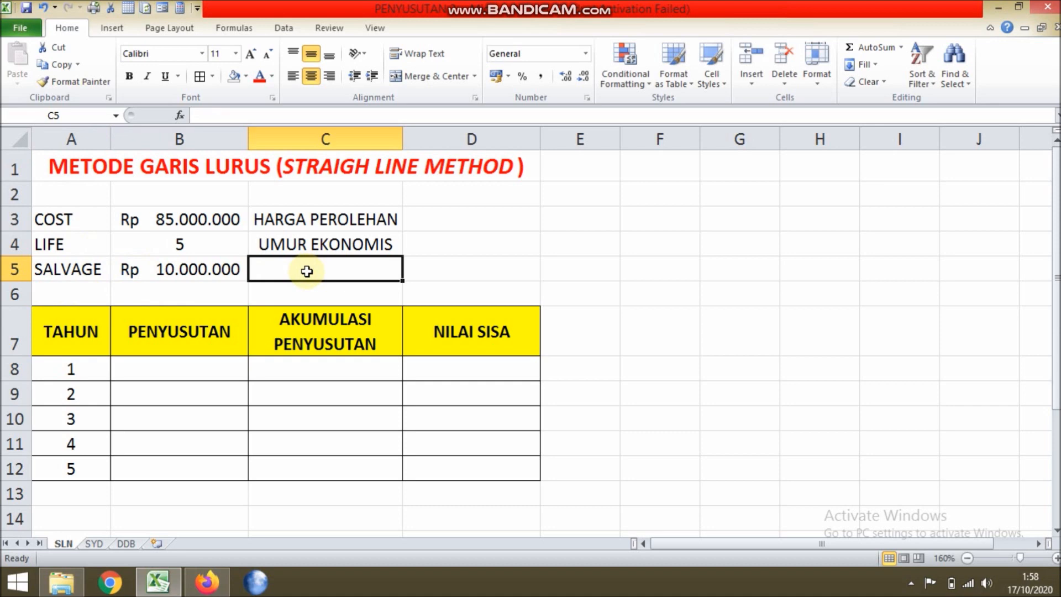
{"action": "type", "text": "NILAI SISA"}
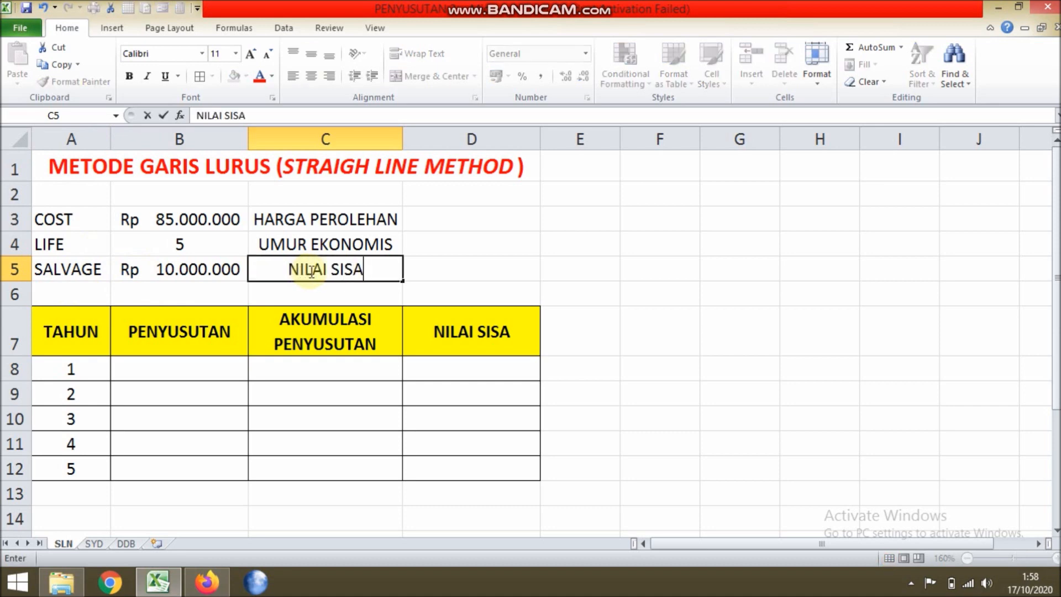
{"action": "left_click", "coordinate": [407, 286]}
{"action": "left_click", "coordinate": [342, 273]}
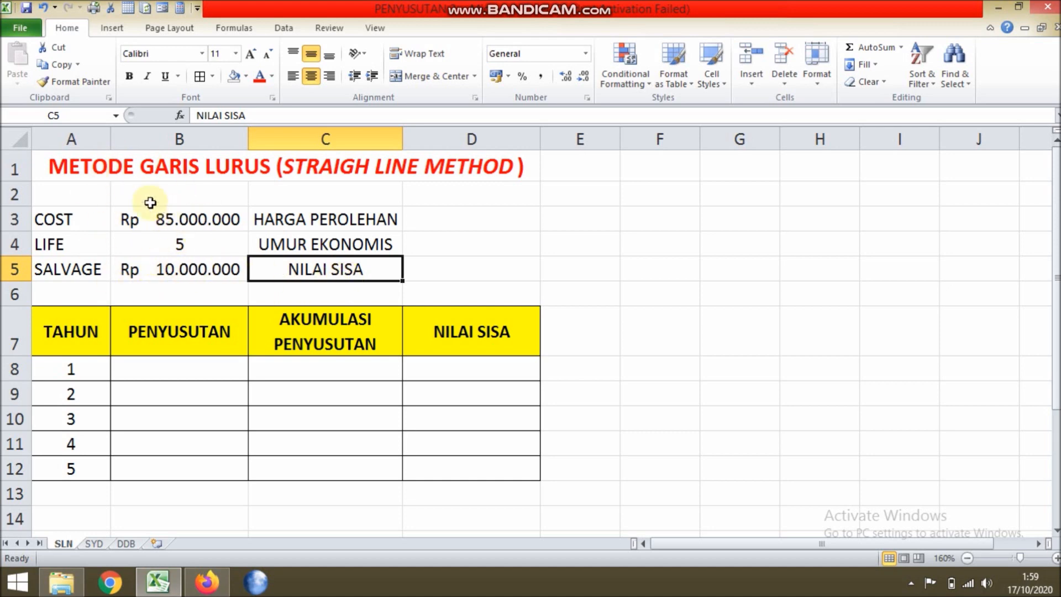
Examine the cost, life and salvage inputs and the TAHUN column of the depreciation table.
{"action": "left_click", "coordinate": [233, 224]}
{"action": "left_click", "coordinate": [224, 255]}
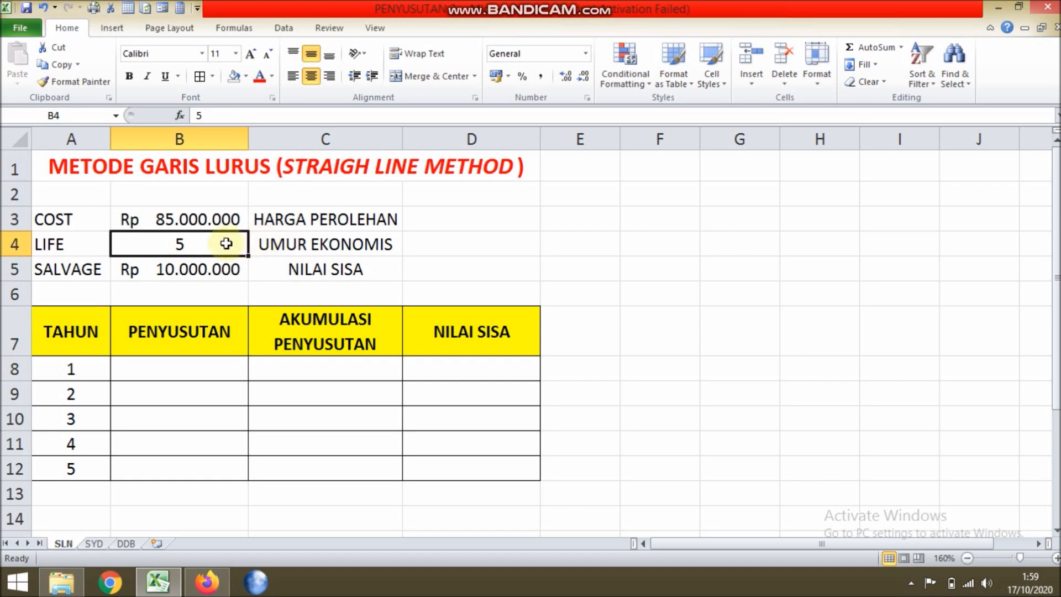
{"action": "left_click", "coordinate": [215, 269]}
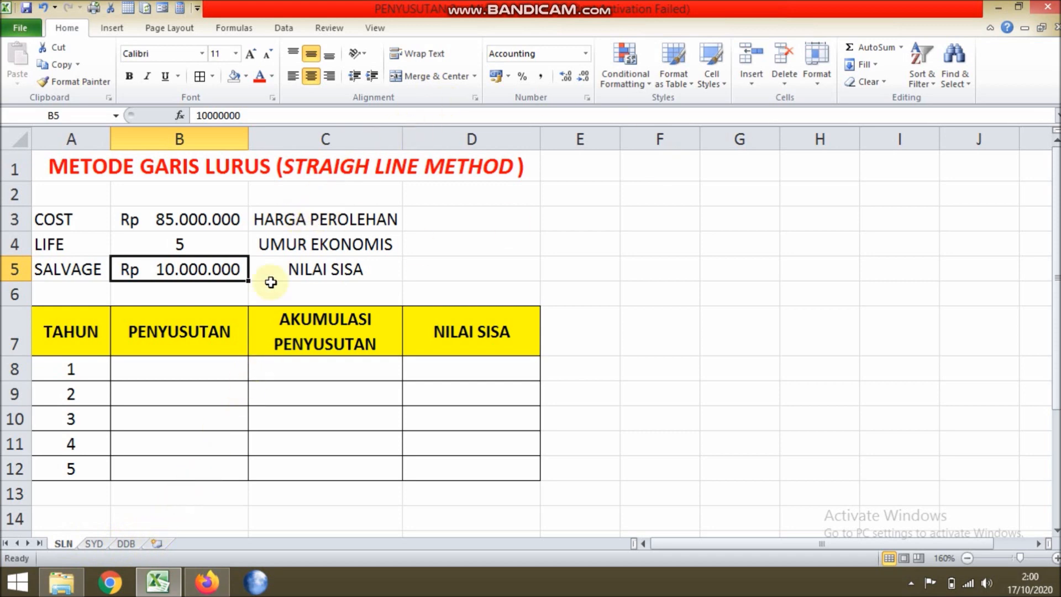
{"action": "left_click", "coordinate": [170, 374]}
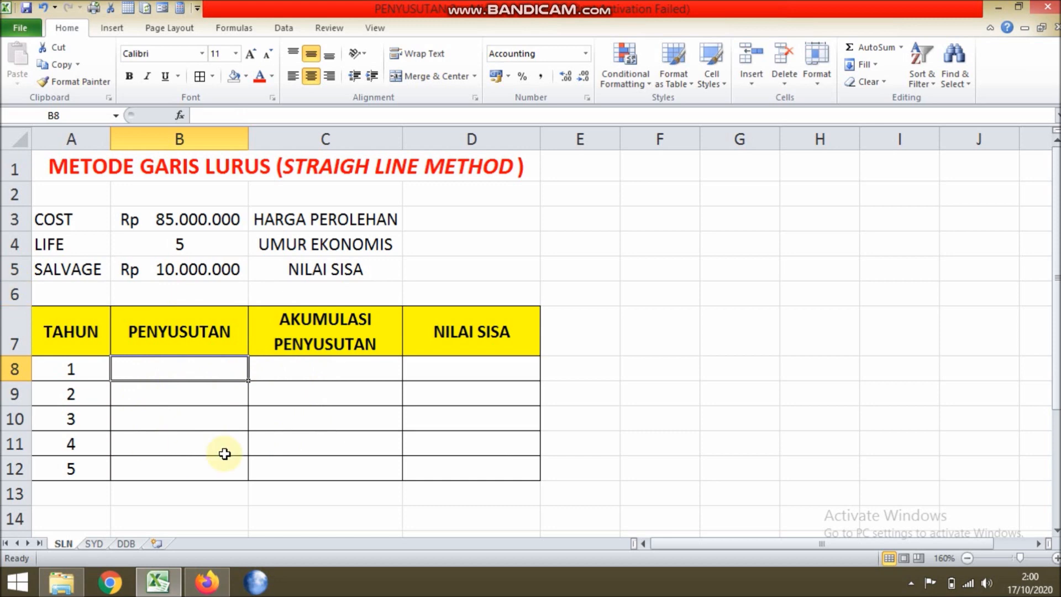
{"action": "left_click", "coordinate": [81, 371]}
{"action": "left_click", "coordinate": [85, 339]}
{"action": "left_click", "coordinate": [81, 376]}
{"action": "left_click", "coordinate": [84, 420]}
{"action": "left_click", "coordinate": [88, 442]}
{"action": "left_click", "coordinate": [87, 465]}
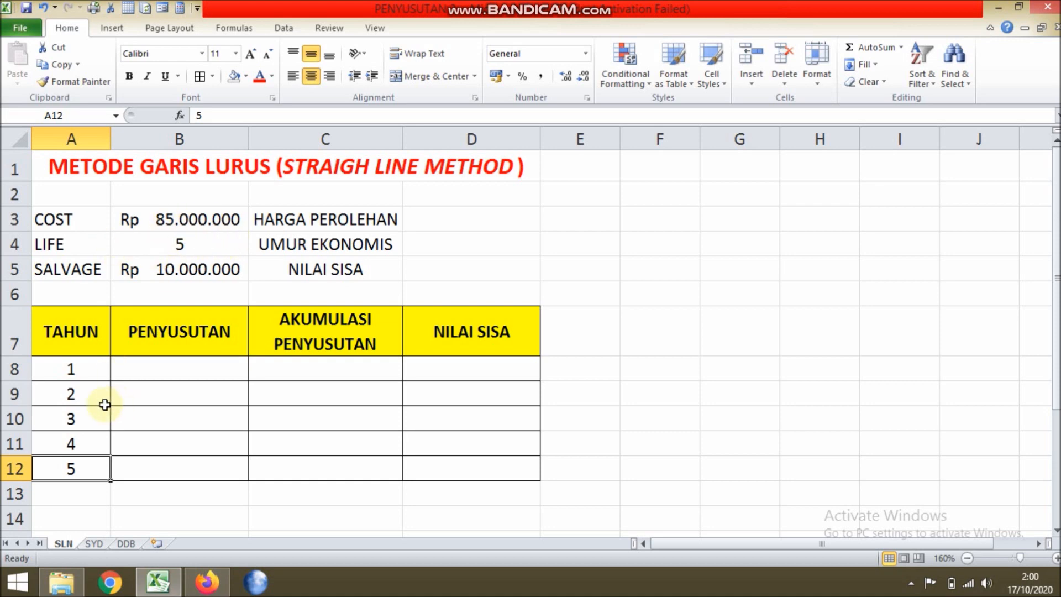
{"action": "scroll", "coordinate": [68, 509], "scroll_direction": "down", "scroll_amount": 1}
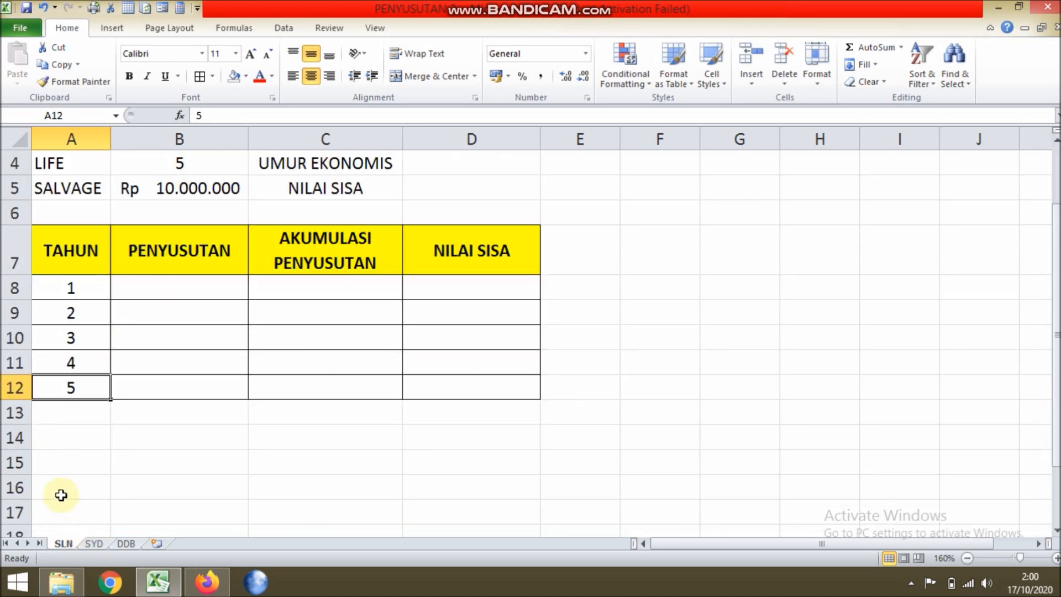
{"action": "scroll", "coordinate": [59, 492], "scroll_direction": "up", "scroll_amount": 1}
{"action": "scroll", "coordinate": [101, 391], "scroll_direction": "down", "scroll_amount": 2}
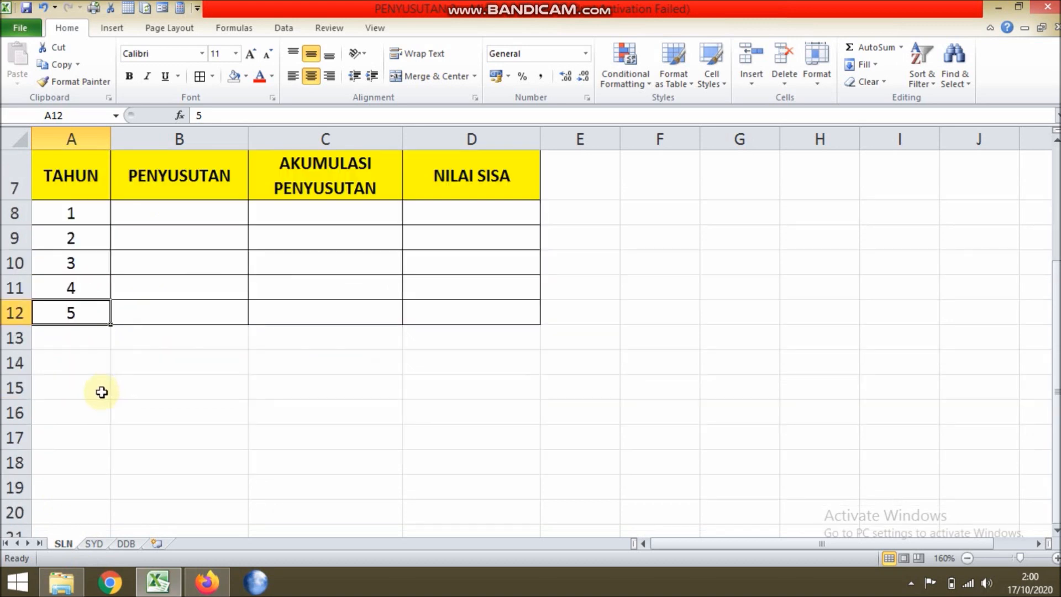
{"action": "scroll", "coordinate": [126, 422], "scroll_direction": "up", "scroll_amount": 2}
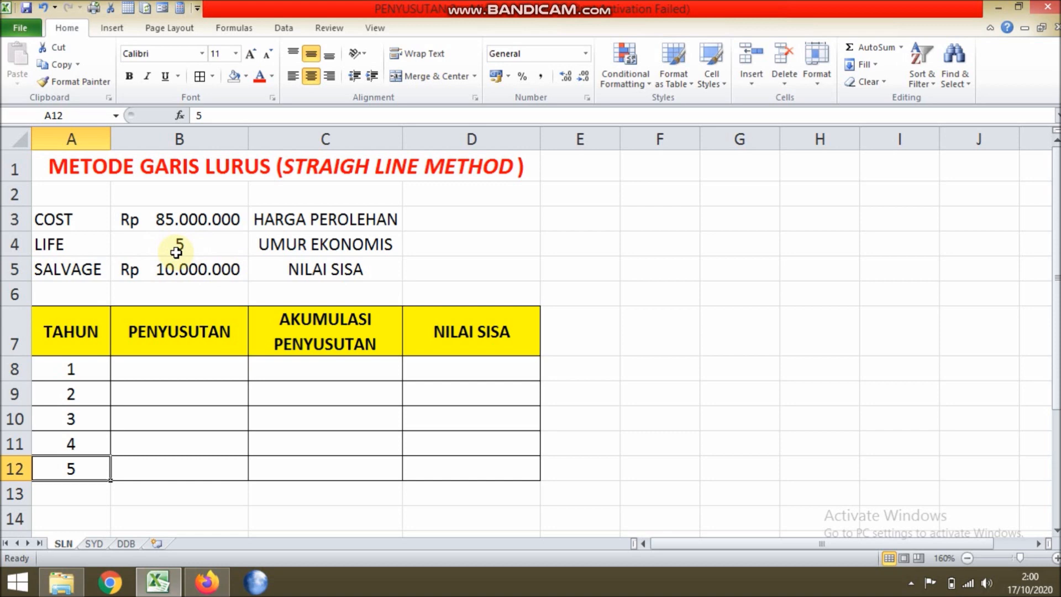
Search for the SLN function and insert it in cell B8, the first year's PENYUSUTAN.
{"action": "left_click", "coordinate": [176, 368]}
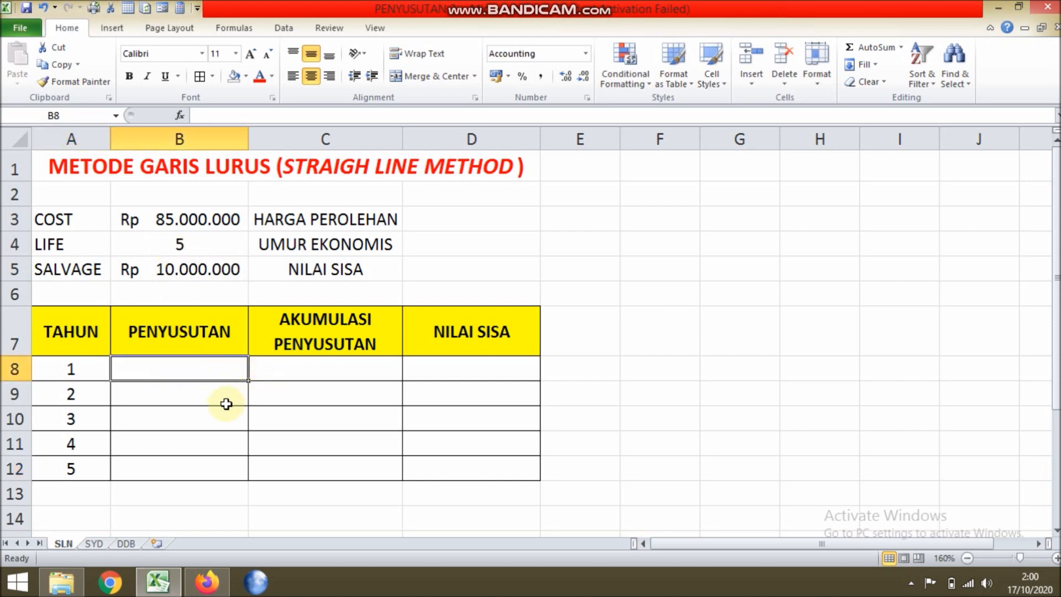
{"action": "left_click", "coordinate": [181, 117]}
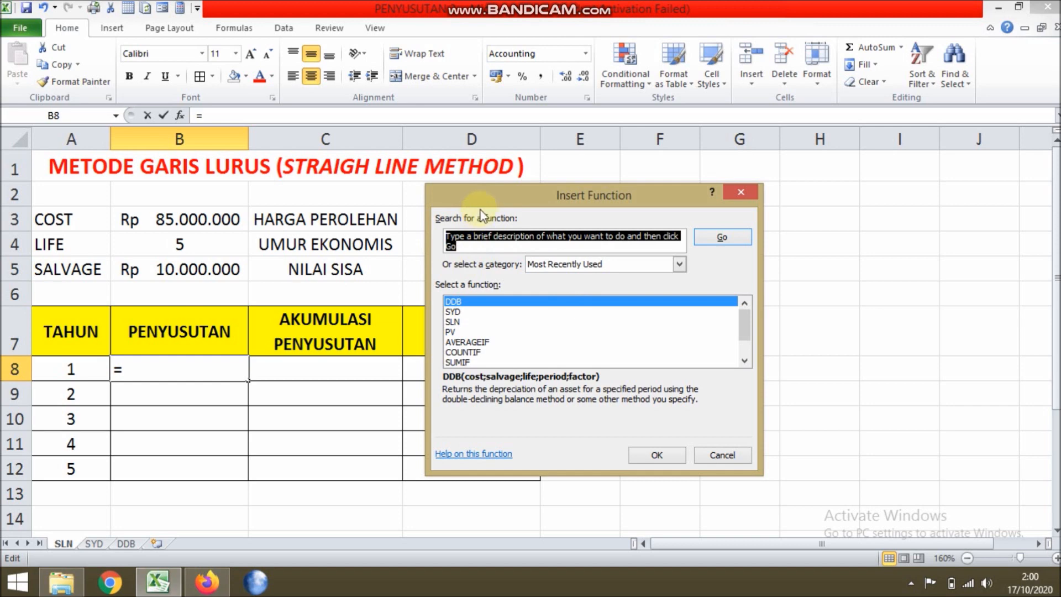
{"action": "type", "text": "SLN"}
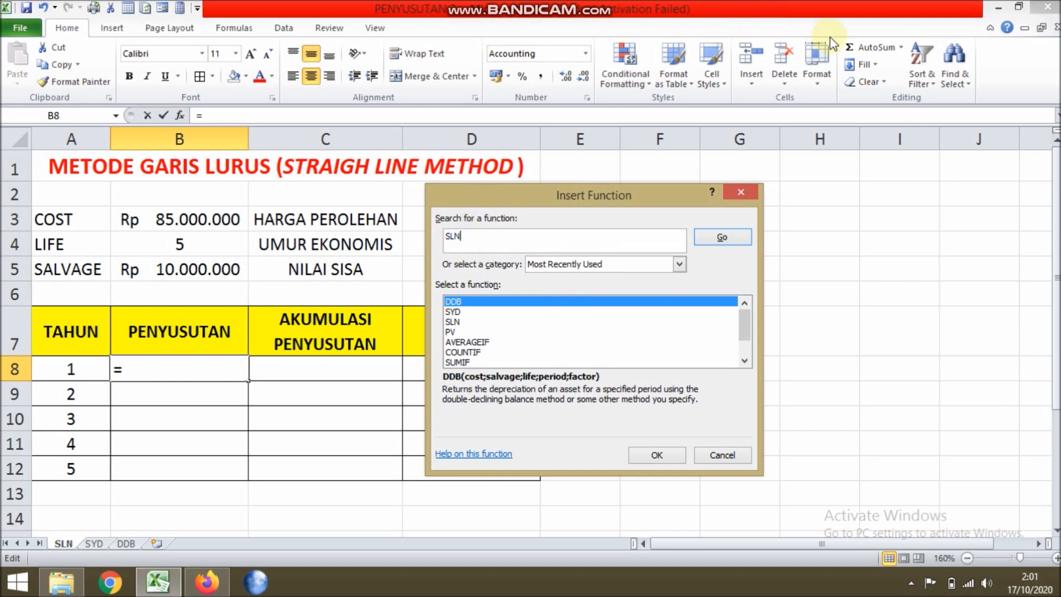
{"action": "left_click", "coordinate": [721, 238]}
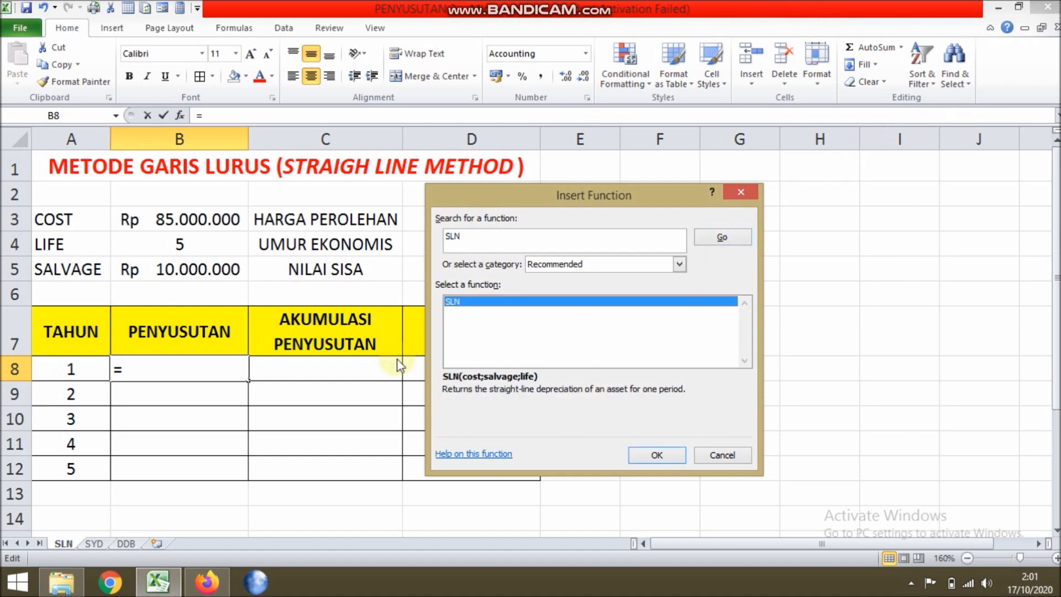
{"action": "left_click", "coordinate": [655, 457]}
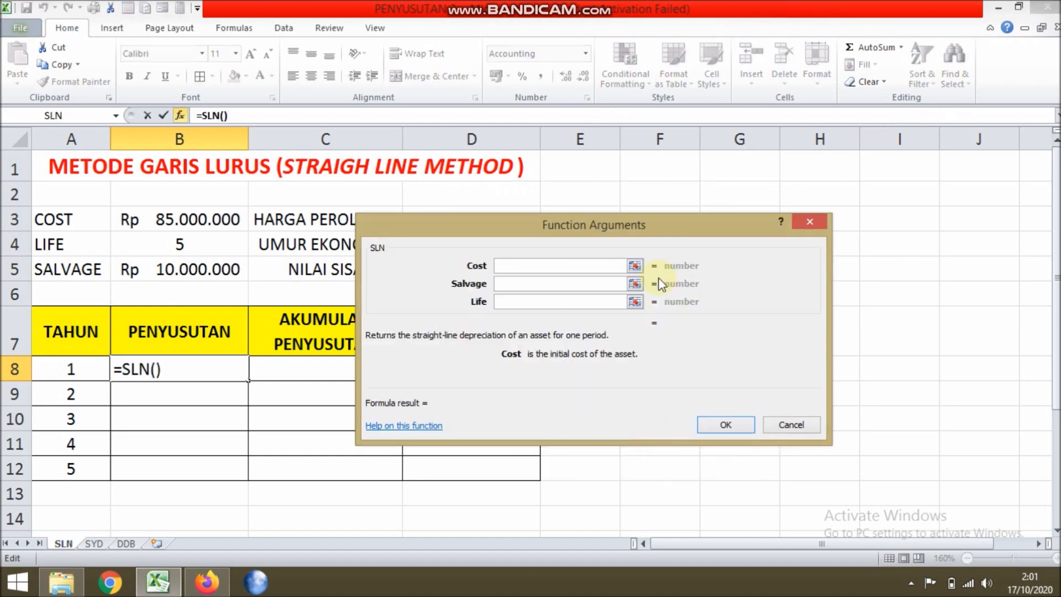
Complete the SLN function in B8 with cost $B$3, salvage $B$5 and life $B$4 as absolute references.
{"action": "left_click_drag", "start_coordinate": [592, 221], "coordinate": [666, 200]}
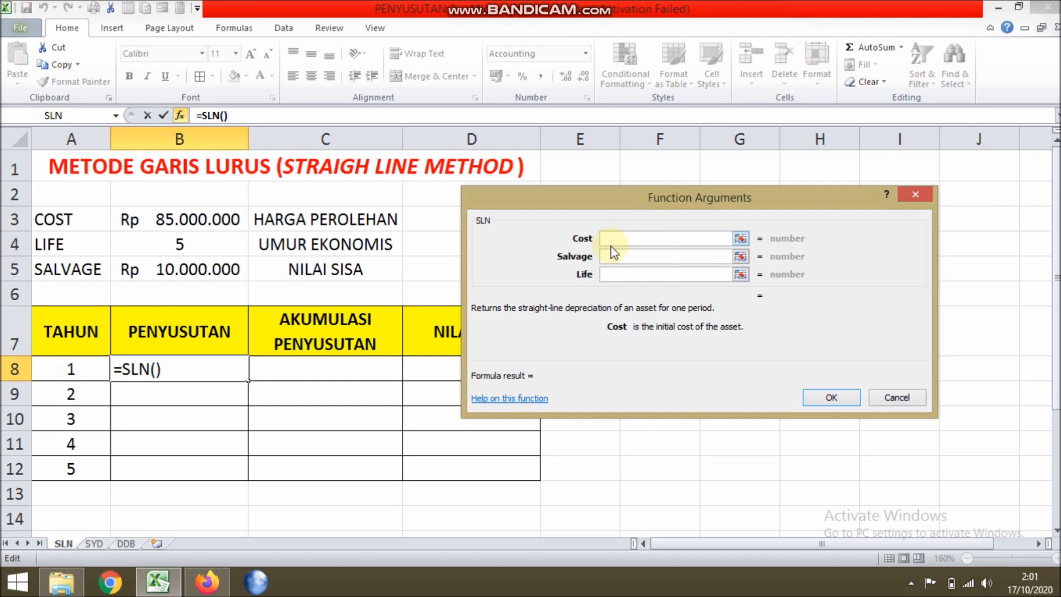
{"action": "left_click", "coordinate": [220, 226]}
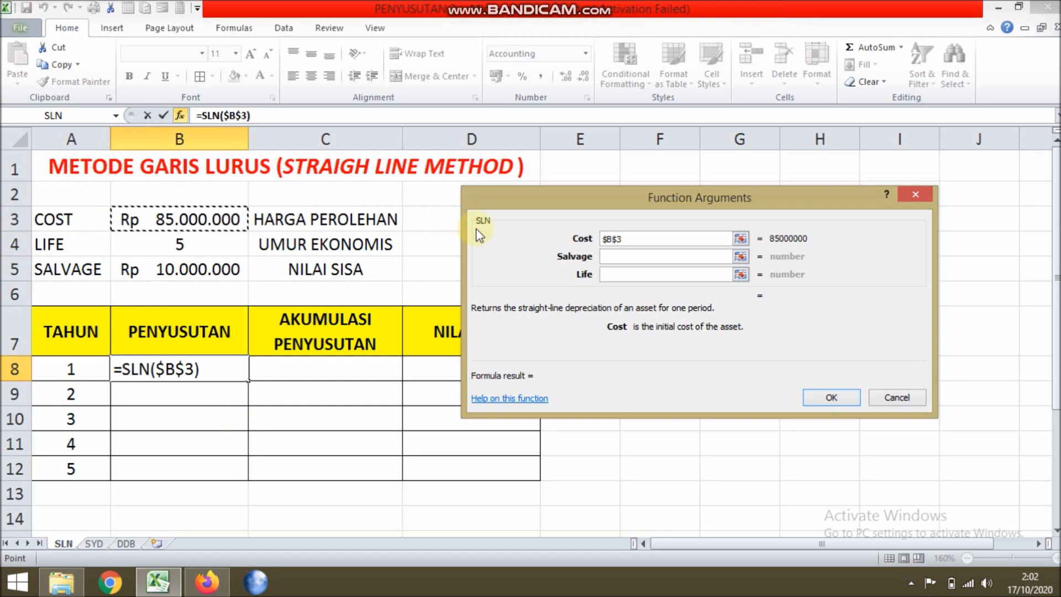
{"action": "left_click", "coordinate": [669, 255]}
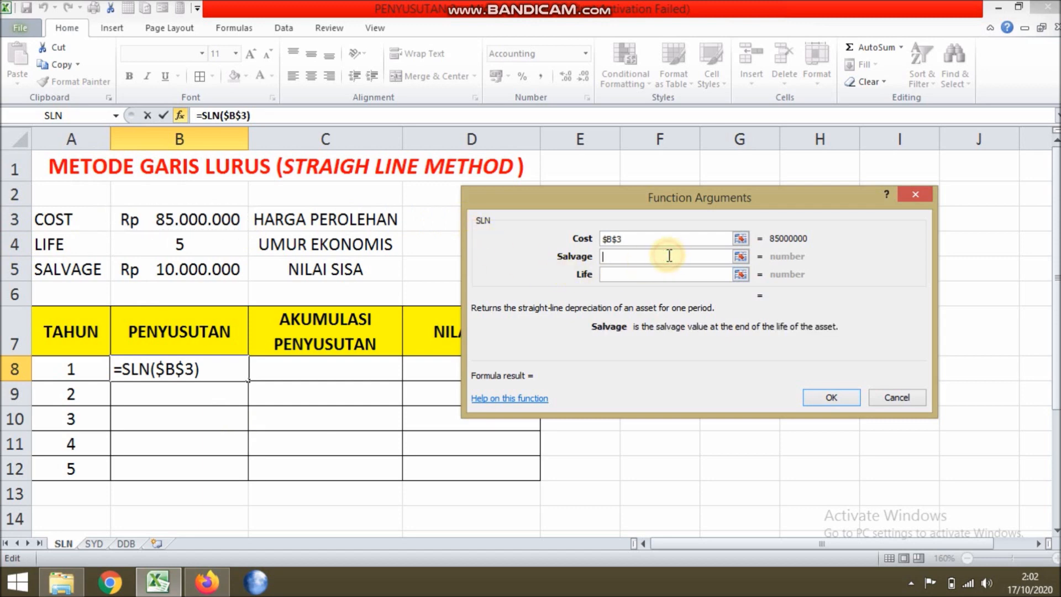
{"action": "left_click", "coordinate": [204, 270]}
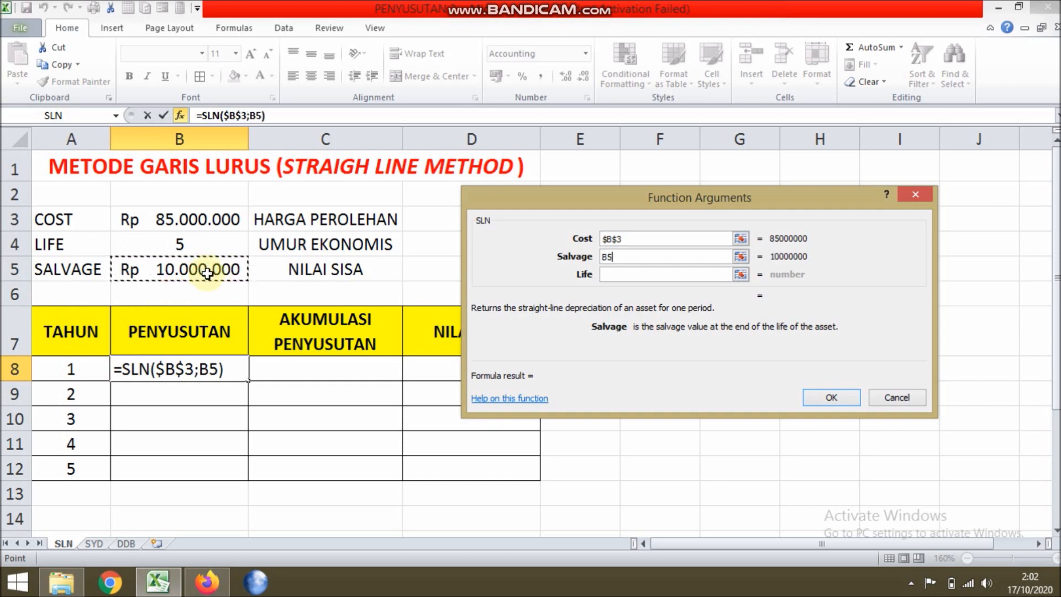
{"action": "key", "text": "F4"}
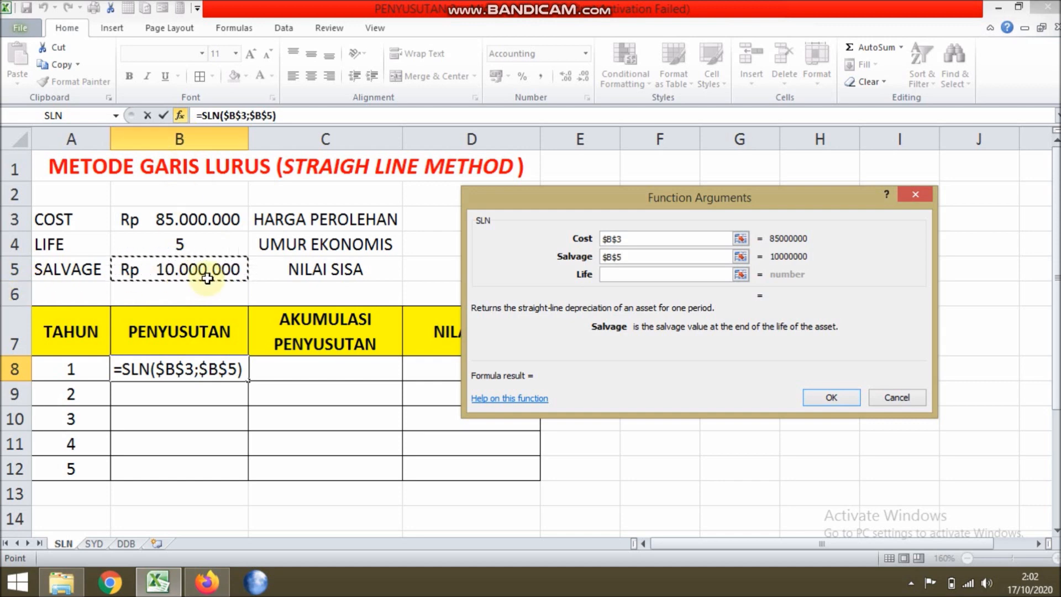
{"action": "left_click", "coordinate": [630, 276]}
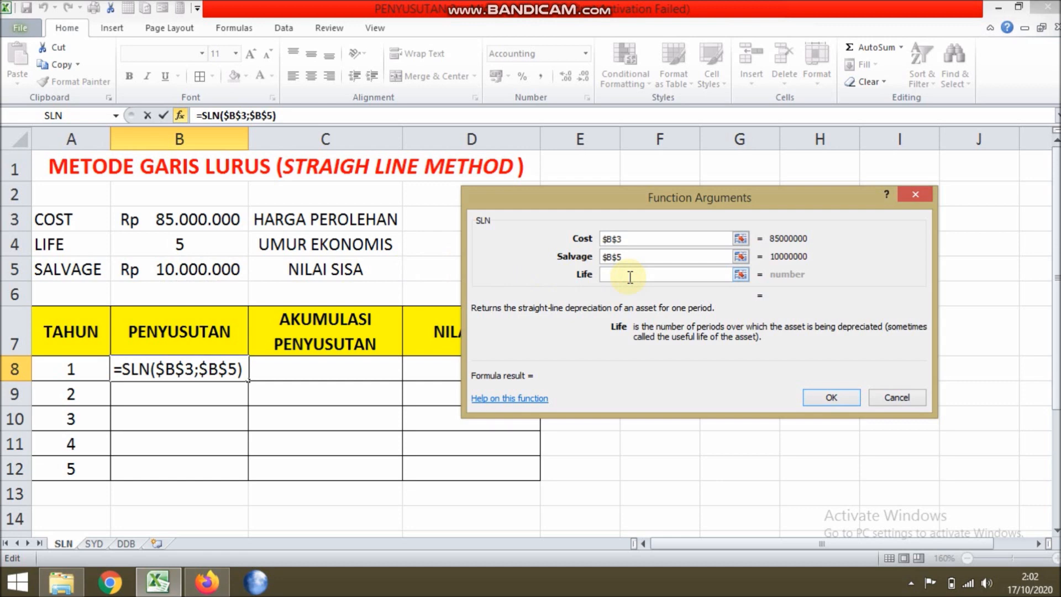
{"action": "left_click", "coordinate": [179, 244]}
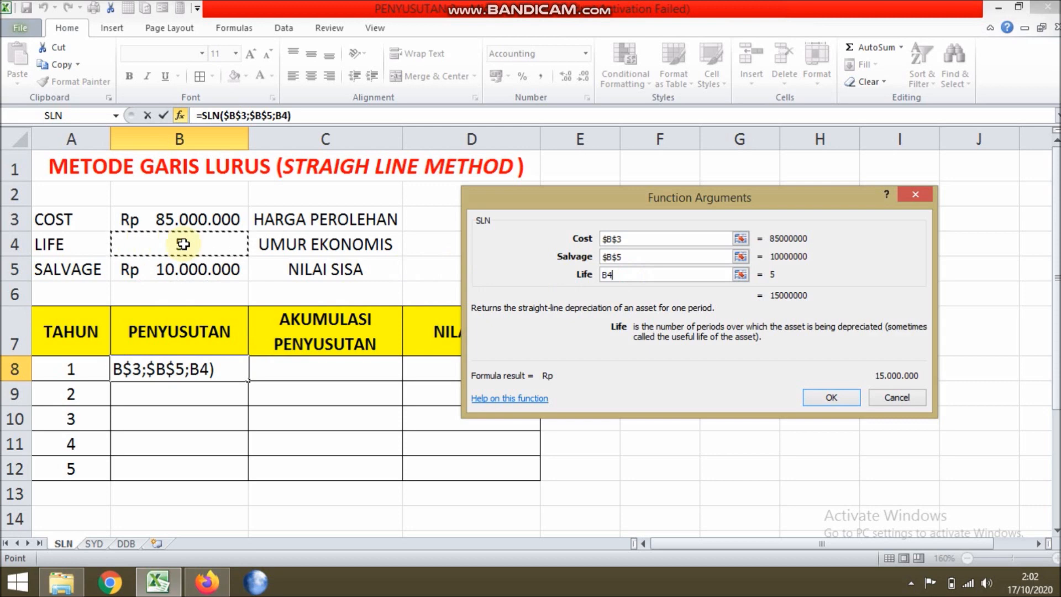
{"action": "key", "text": "F4"}
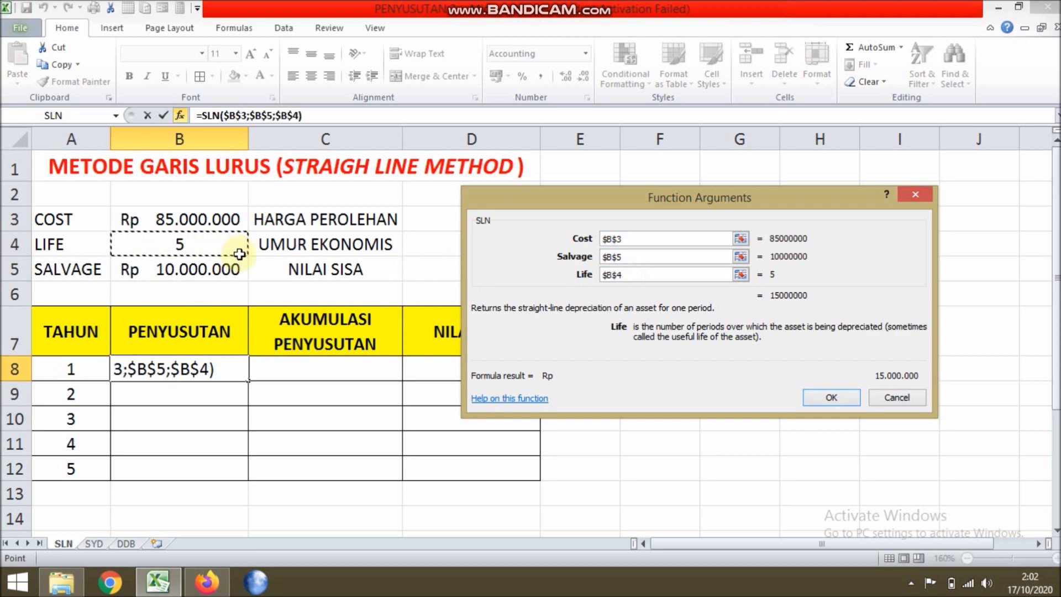
{"action": "left_click", "coordinate": [829, 396]}
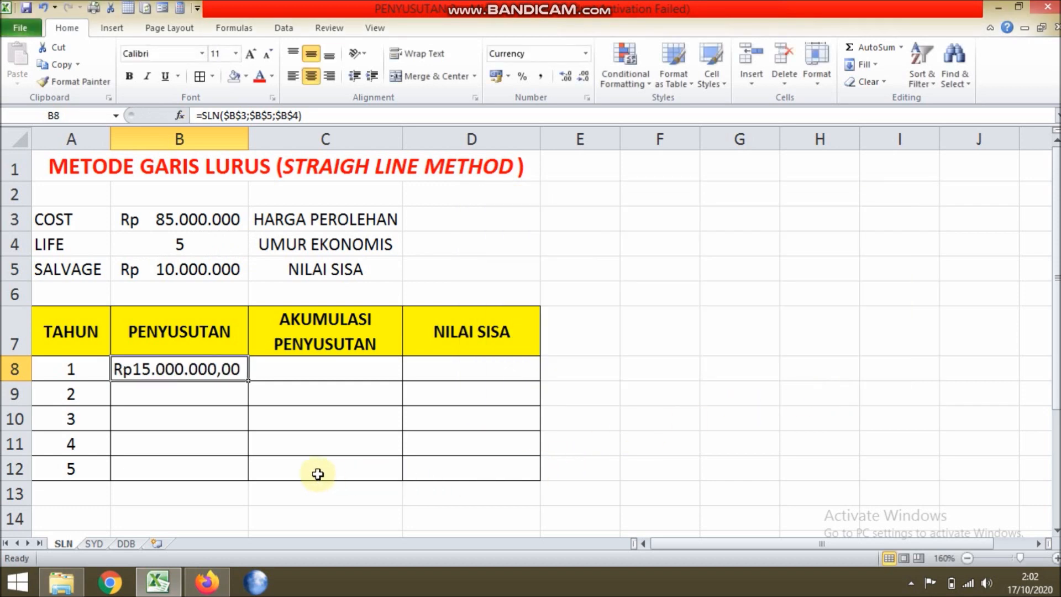
Widen column B and fill the SLN formula from B8 down to B12 for the remaining years.
{"action": "left_click", "coordinate": [264, 422]}
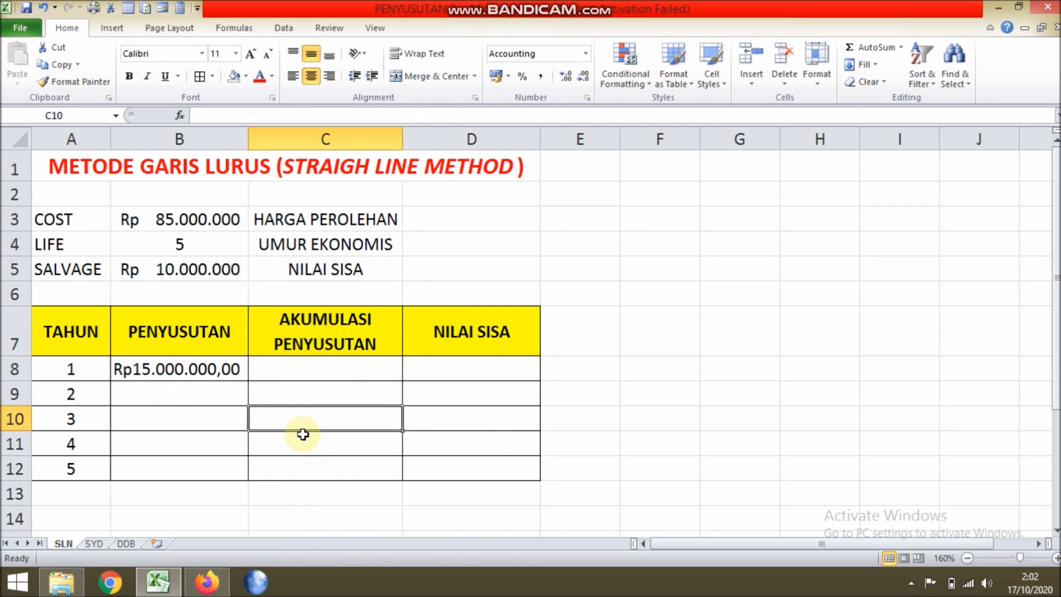
{"action": "left_click", "coordinate": [237, 371]}
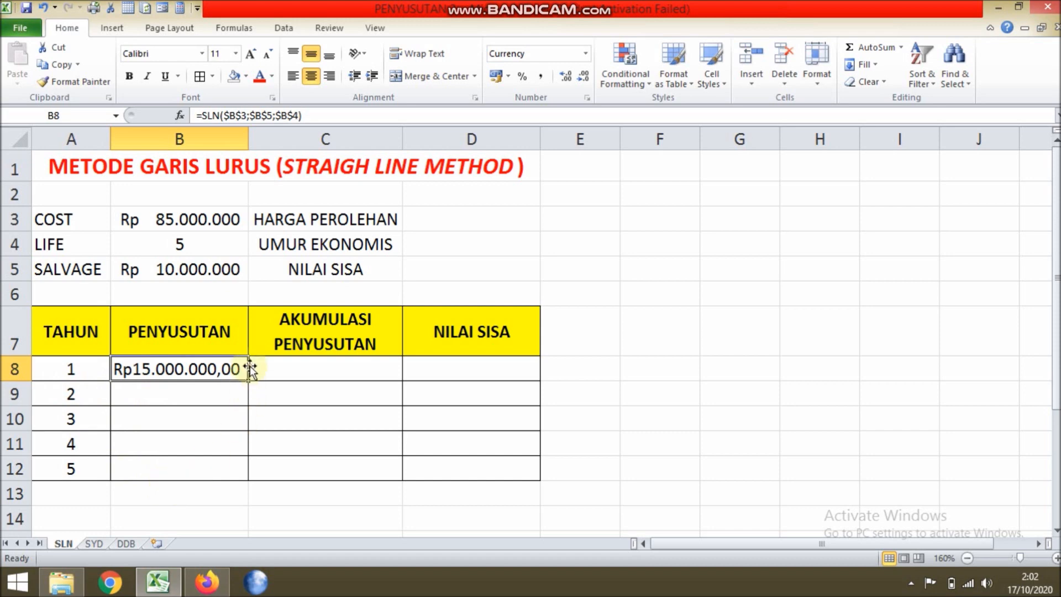
{"action": "left_click_drag", "start_coordinate": [248, 138], "coordinate": [278, 139]}
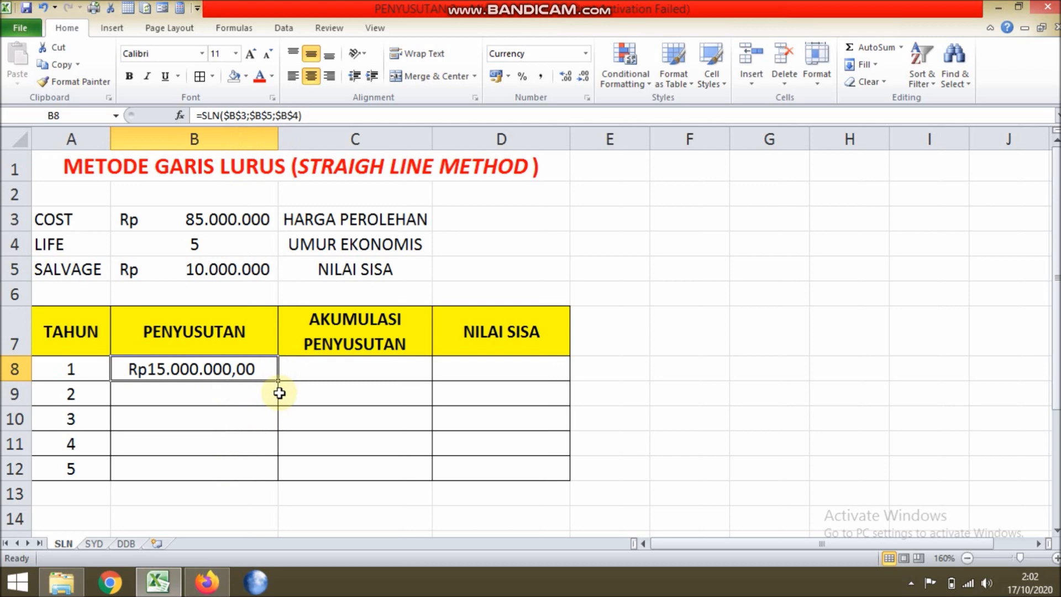
{"action": "left_click_drag", "start_coordinate": [282, 382], "coordinate": [285, 465]}
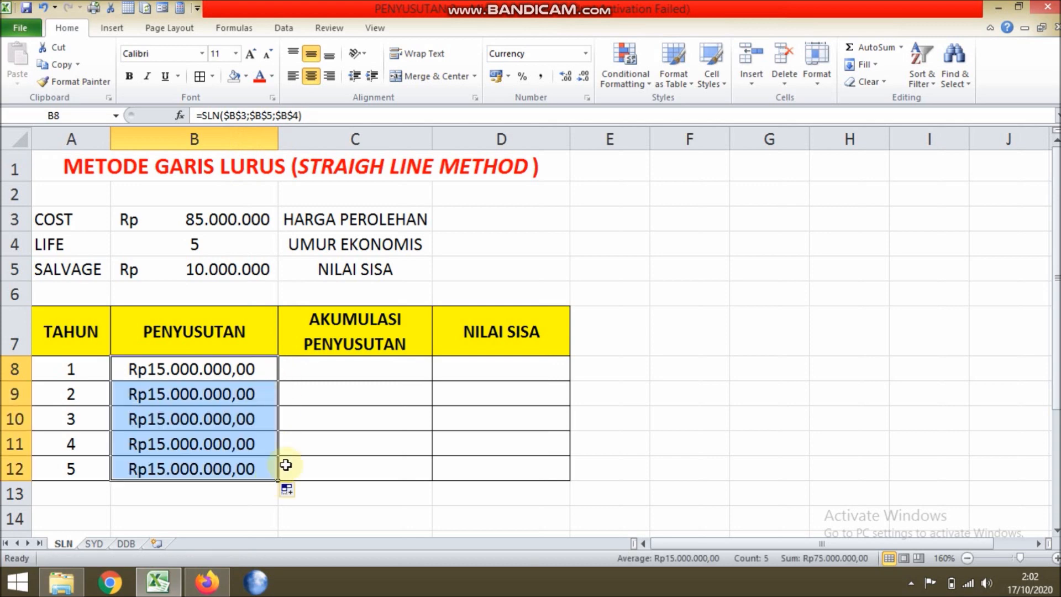
Format the PENYUSUTAN values in B8:B12 as Accounting in Rp without decimals, and narrow column B to fit.
{"action": "left_click", "coordinate": [496, 76]}
{"action": "left_click", "coordinate": [443, 388]}
{"action": "left_click", "coordinate": [215, 428]}
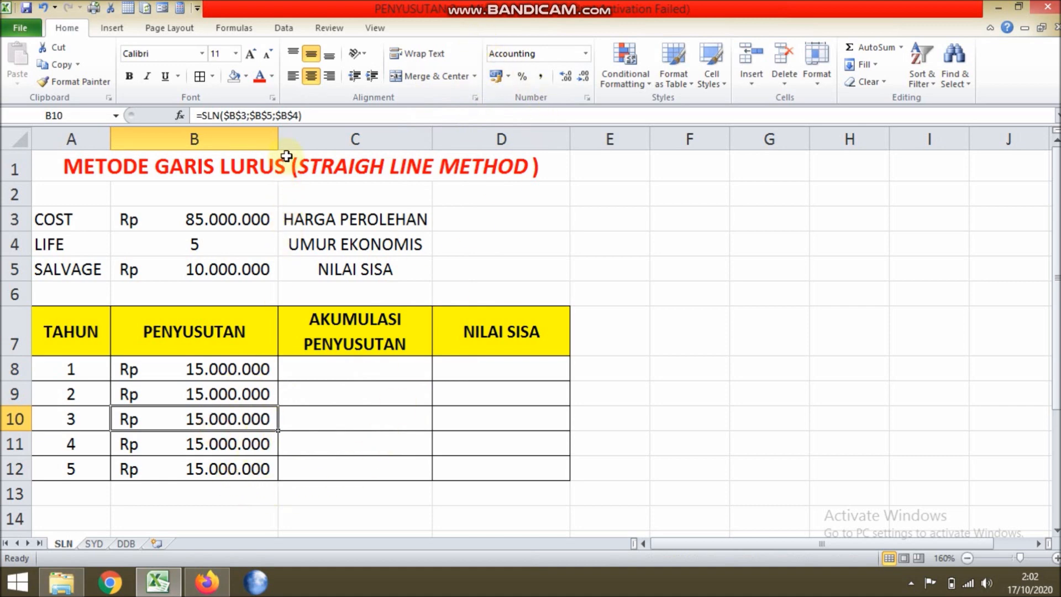
{"action": "left_click_drag", "start_coordinate": [277, 151], "coordinate": [251, 142]}
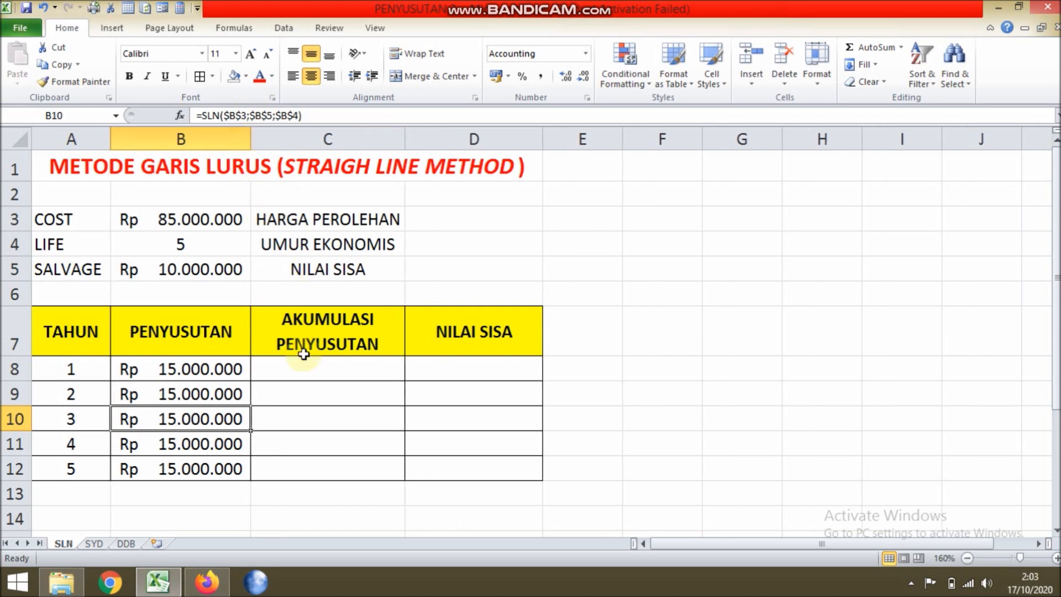
Enter the first year's AKUMULASI PENYUSUTAN in C8 with the formula =B8.
{"action": "left_click", "coordinate": [332, 367]}
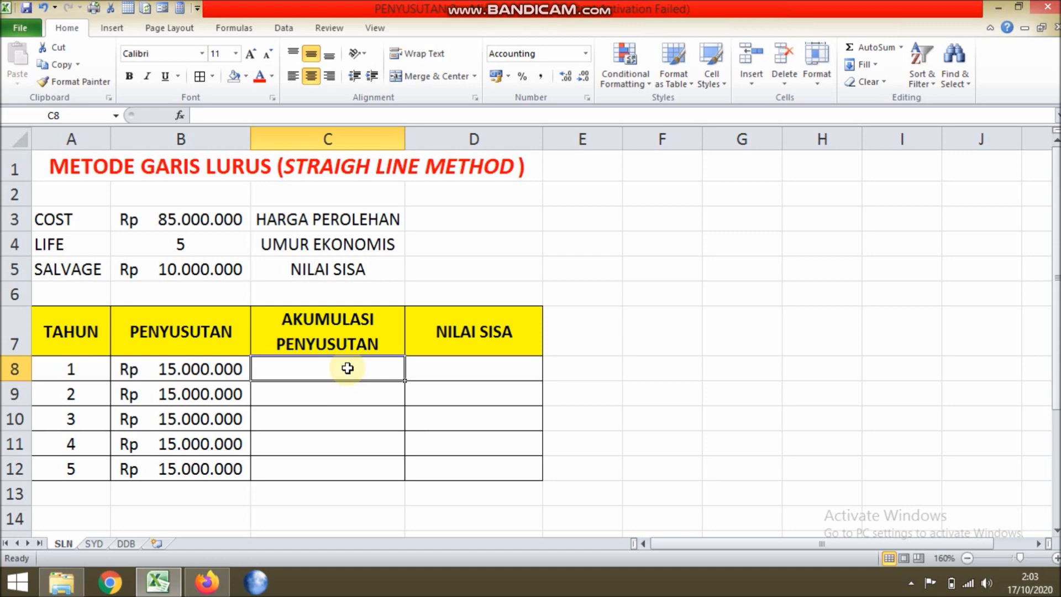
{"action": "type", "text": "-"}
{"action": "key", "text": "BackSpace"}
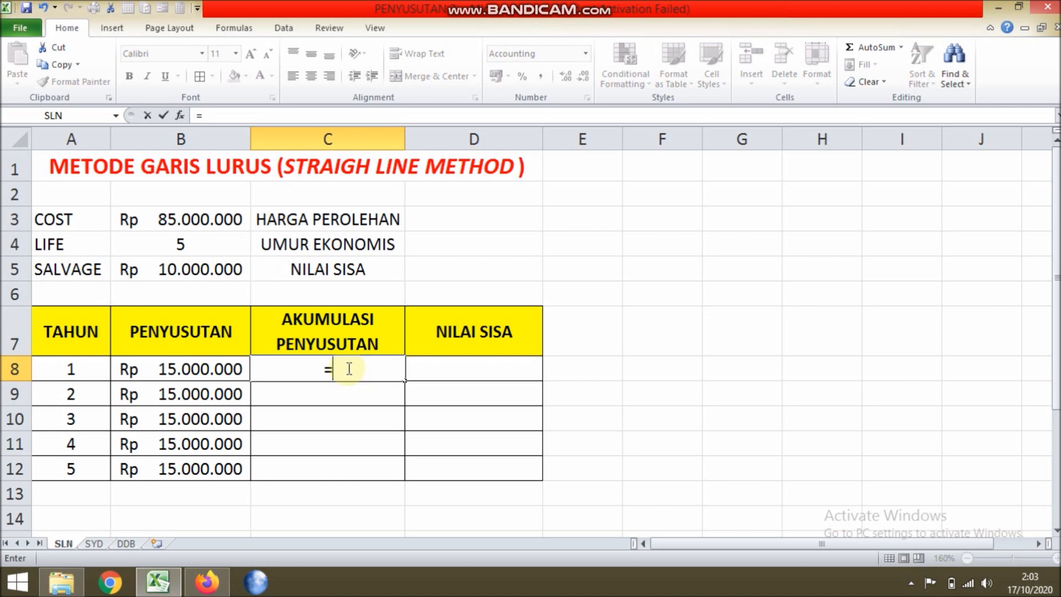
{"action": "left_click", "coordinate": [191, 373]}
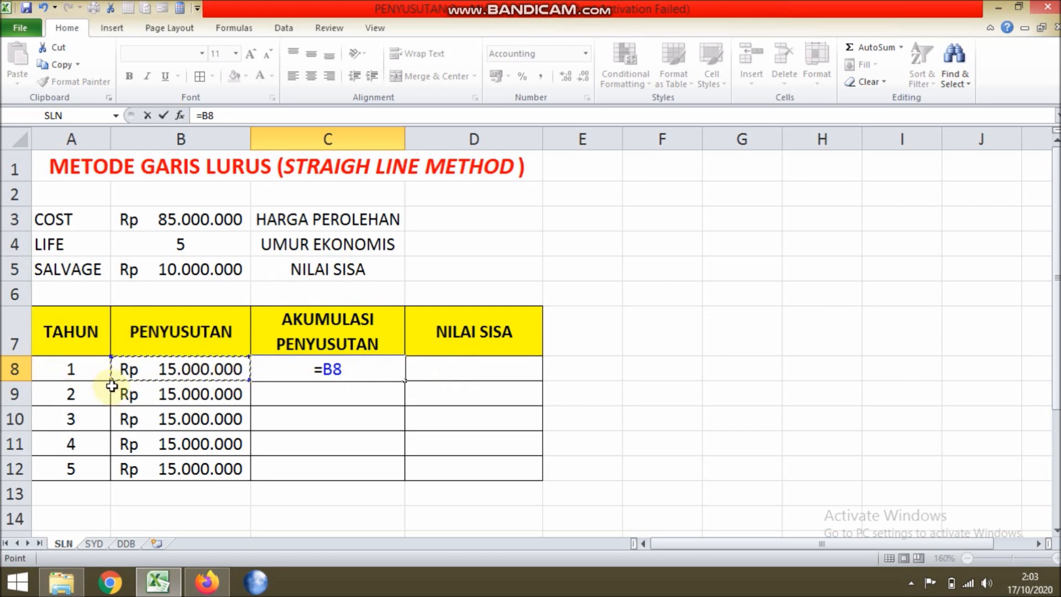
{"action": "key", "text": "Return"}
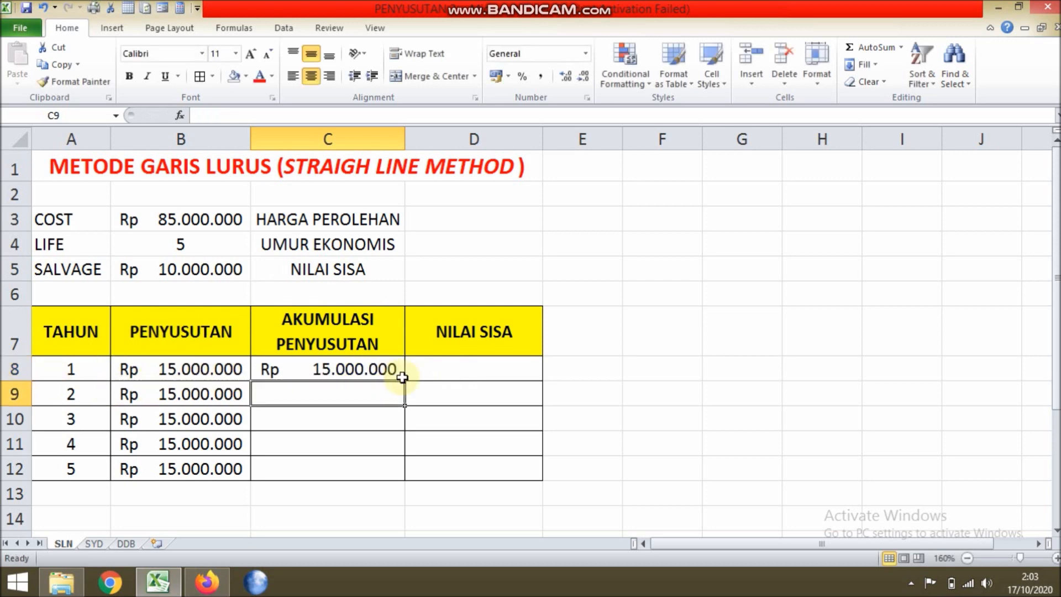
Enter the first year's NILAI SISA in D8 with the formula =$B$3-C8, keeping the cost reference absolute.
{"action": "left_click", "coordinate": [500, 372]}
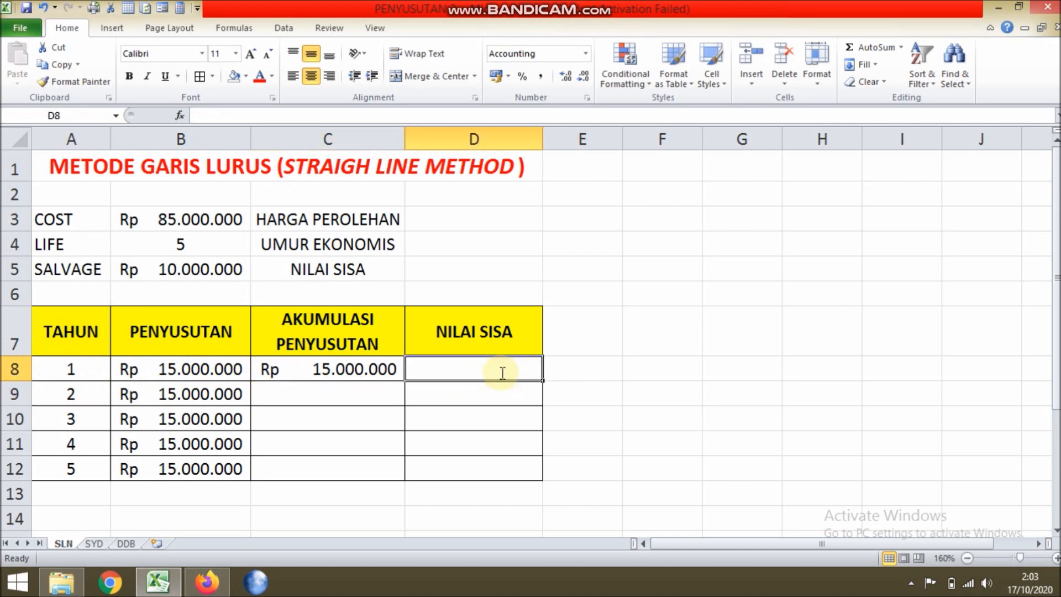
{"action": "type", "text": "="}
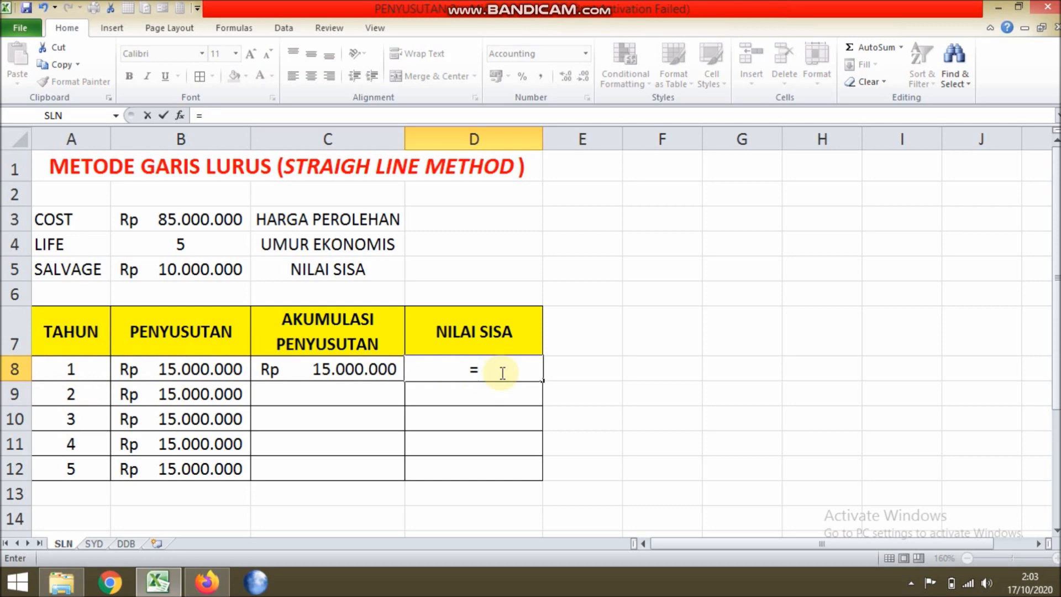
{"action": "left_click", "coordinate": [179, 215]}
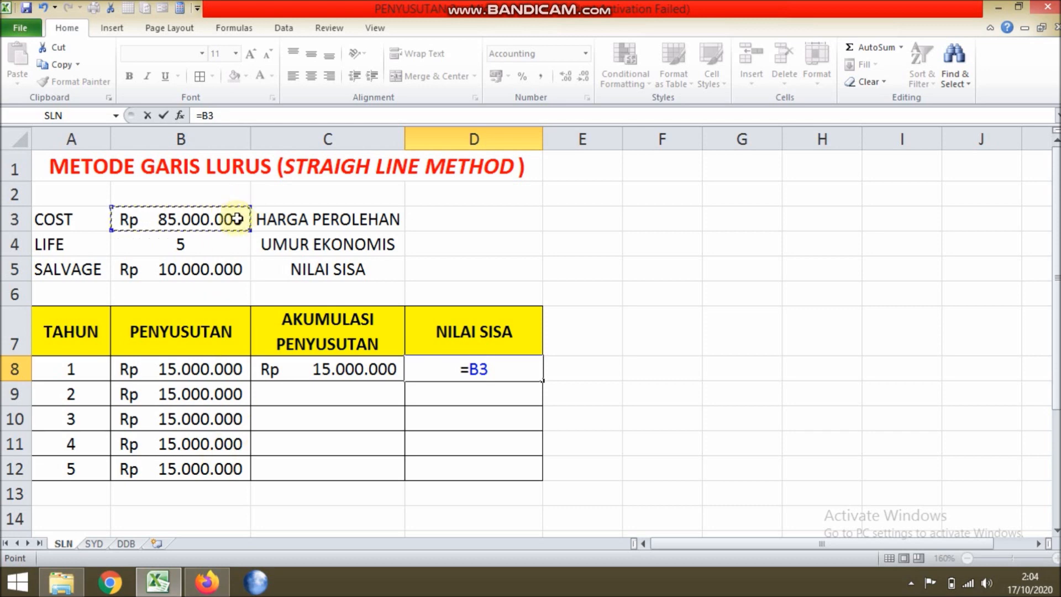
{"action": "key", "text": "F4"}
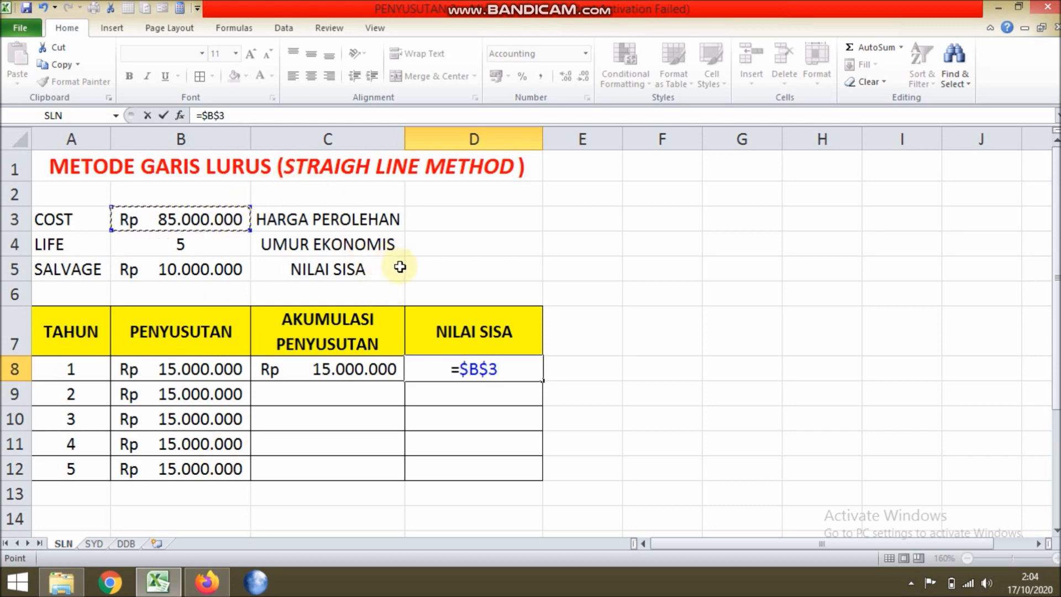
{"action": "type", "text": "="}
{"action": "key", "text": "BackSpace"}
{"action": "type", "text": "-"}
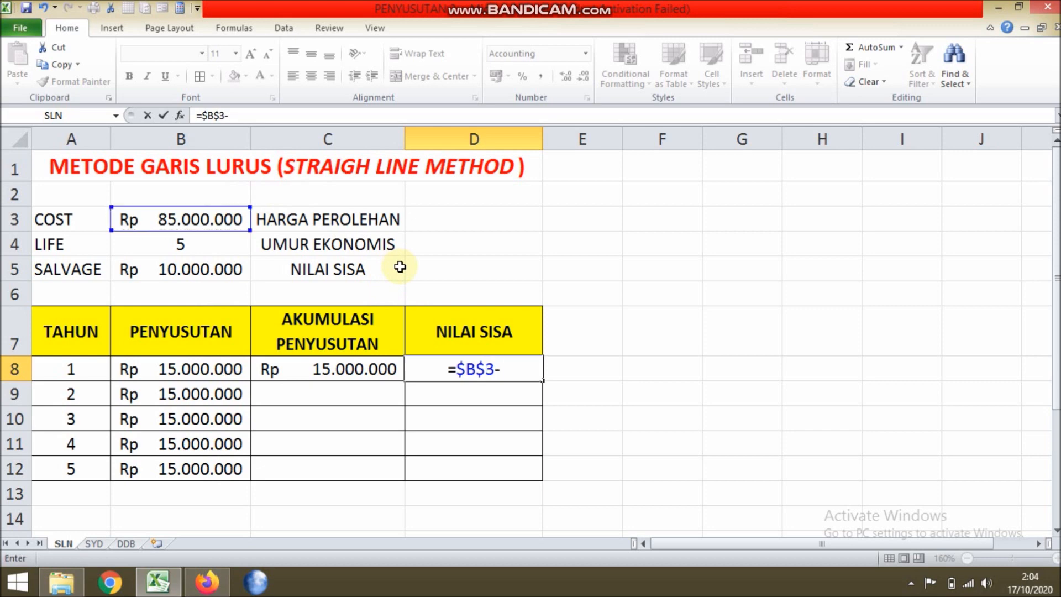
{"action": "left_click", "coordinate": [354, 370]}
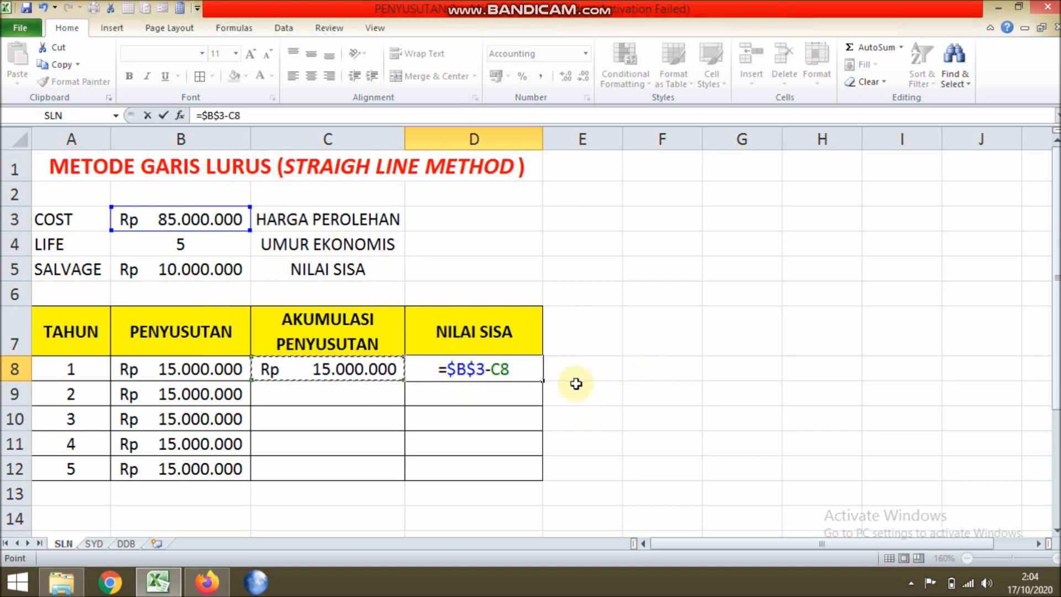
{"action": "key", "text": "Return"}
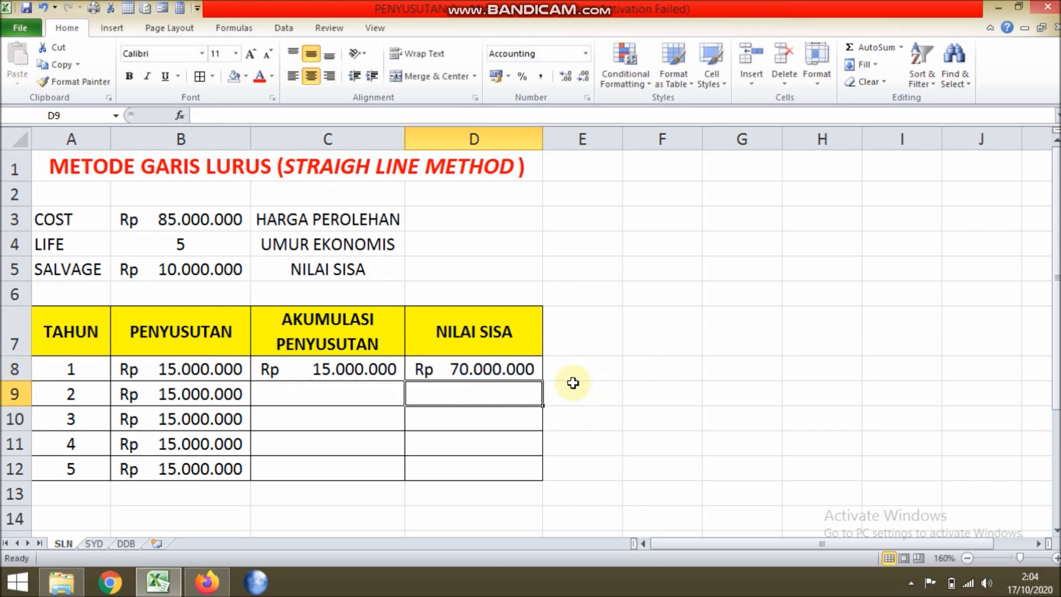
{"action": "left_click", "coordinate": [496, 365]}
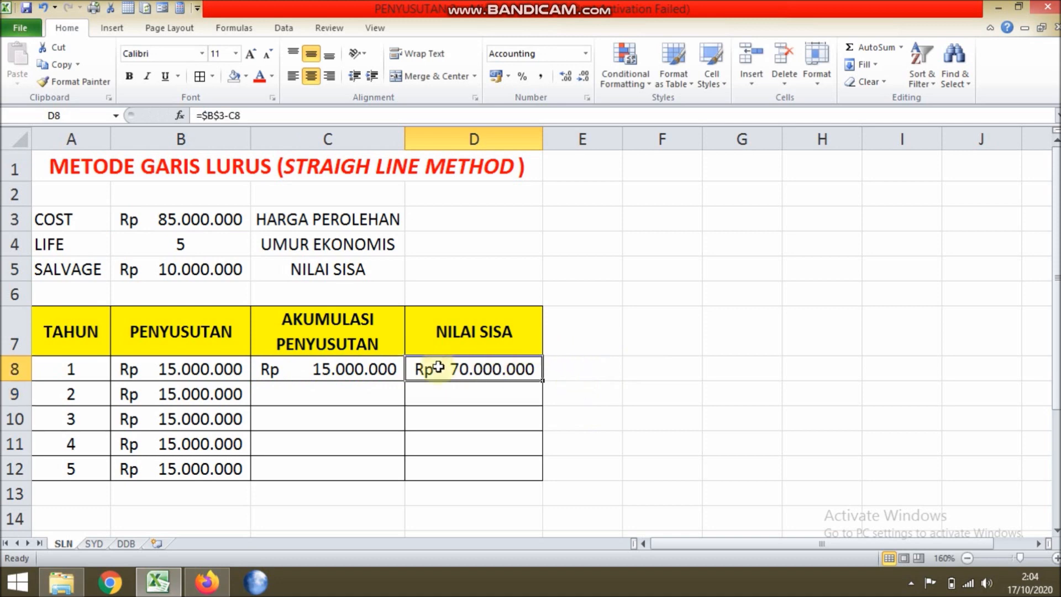
Enter the second year's AKUMULASI PENYUSUTAN in C9 with the formula =C8+B9.
{"action": "left_click", "coordinate": [374, 399]}
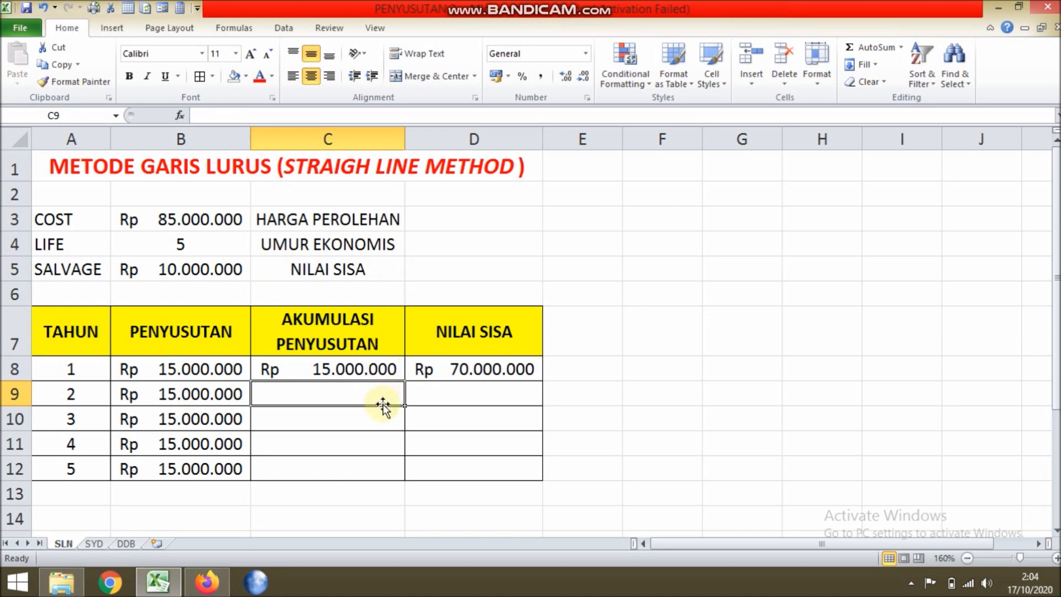
{"action": "type", "text": "="}
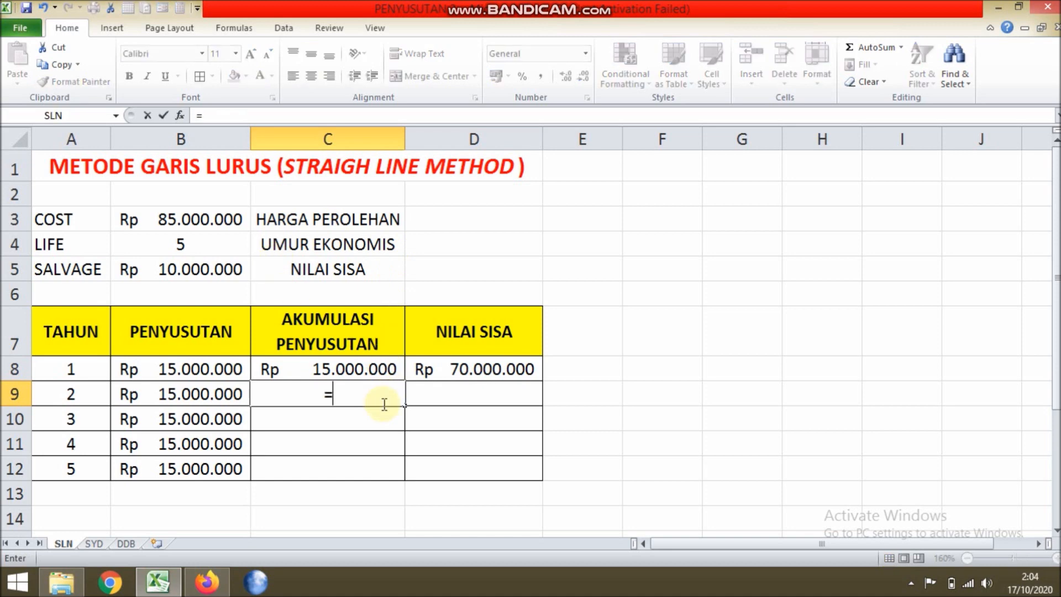
{"action": "left_click", "coordinate": [368, 363]}
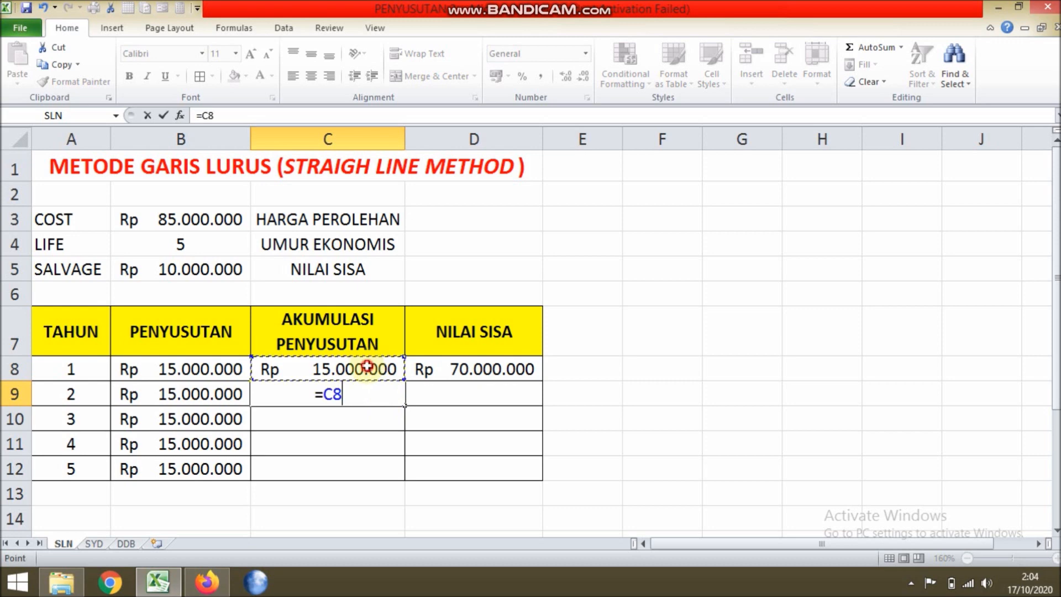
{"action": "type", "text": "_"}
{"action": "key", "text": "BackSpace"}
{"action": "type", "text": "+"}
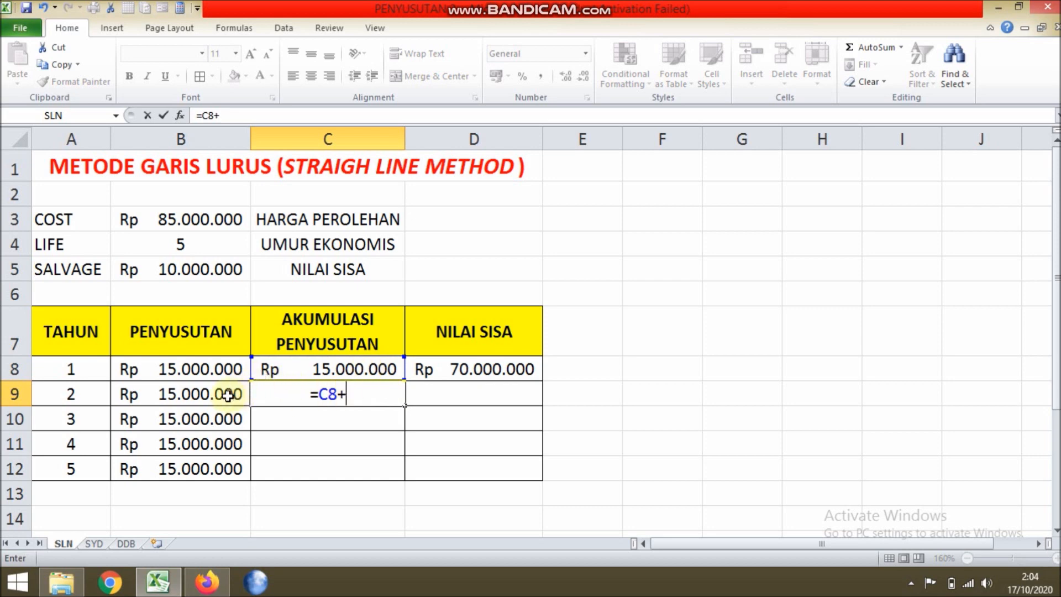
{"action": "left_click", "coordinate": [228, 396]}
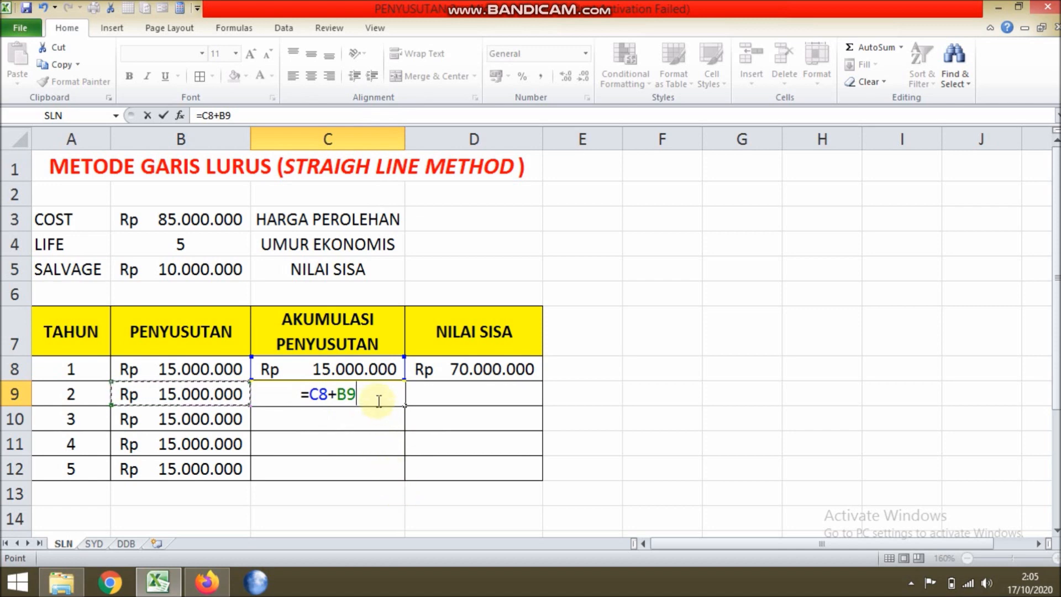
{"action": "key", "text": "Return"}
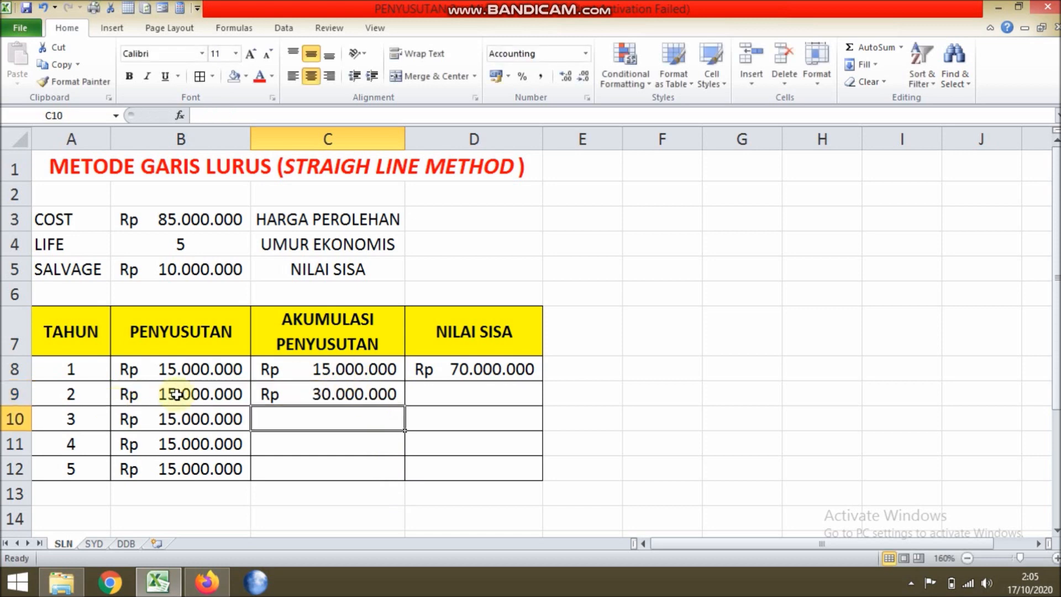
Fill the AKUMULASI PENYUSUTAN formula from C9 down to C12.
{"action": "left_click", "coordinate": [298, 398]}
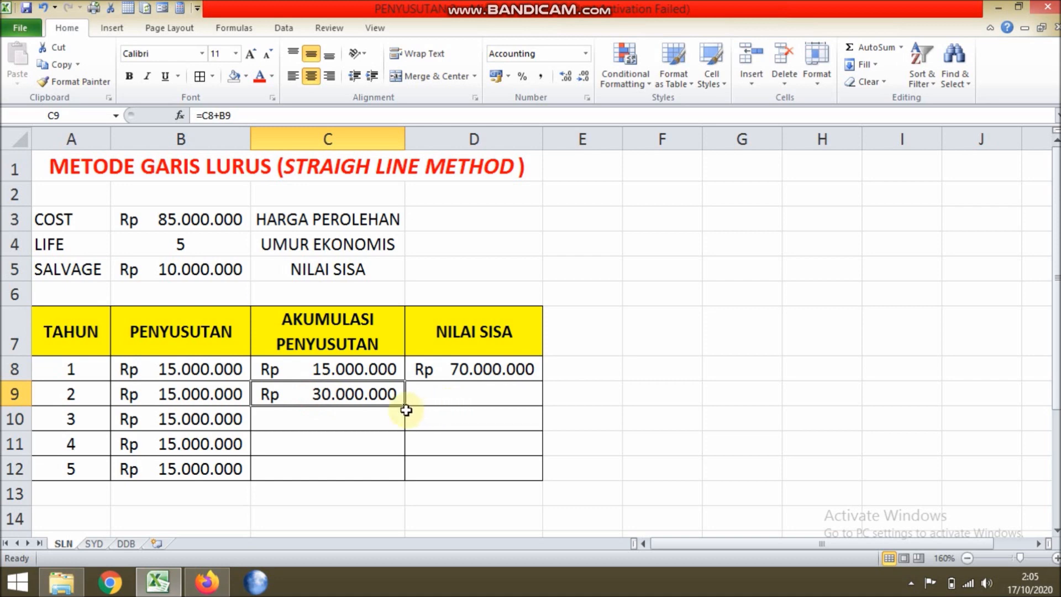
{"action": "left_click", "coordinate": [379, 371]}
{"action": "left_click", "coordinate": [386, 393]}
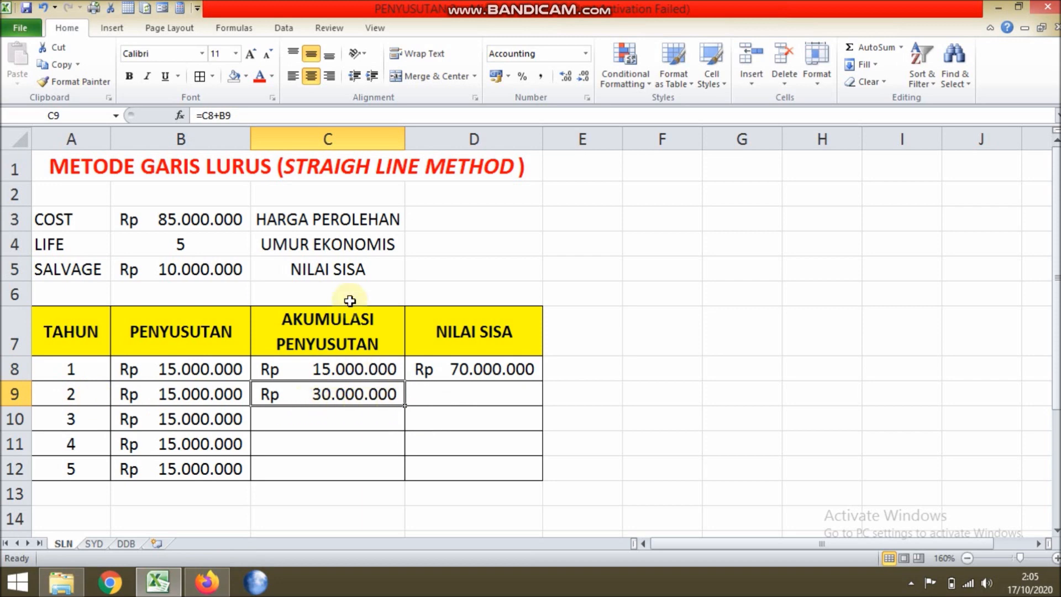
{"action": "left_click_drag", "start_coordinate": [406, 407], "coordinate": [397, 480]}
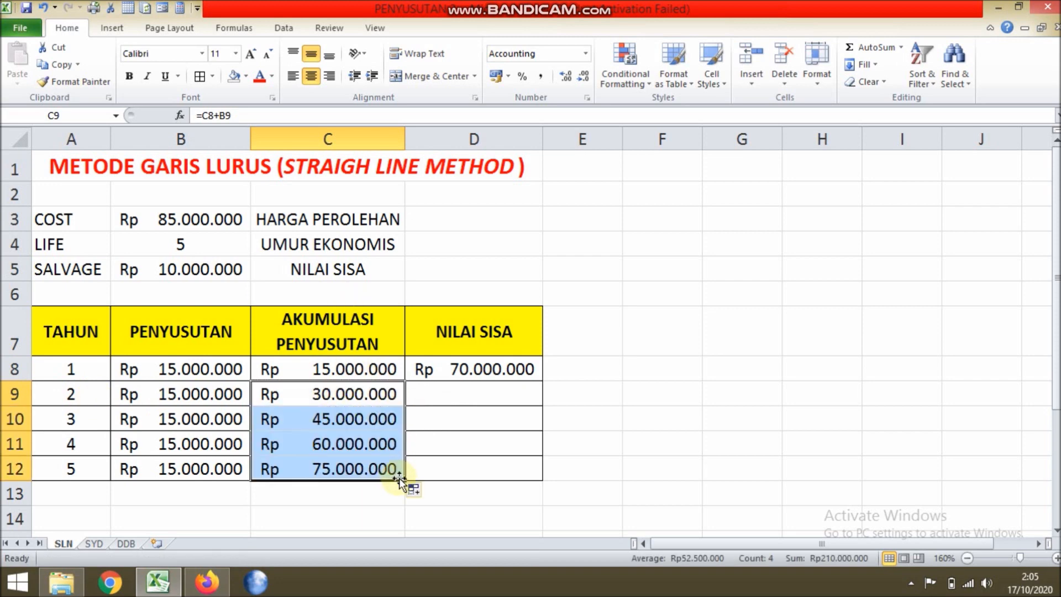
Apply borders to the filled AKUMULASI PENYUSUTAN cells C9:C12.
{"action": "left_click", "coordinate": [441, 465]}
{"action": "left_click", "coordinate": [370, 462]}
{"action": "left_click", "coordinate": [348, 394]}
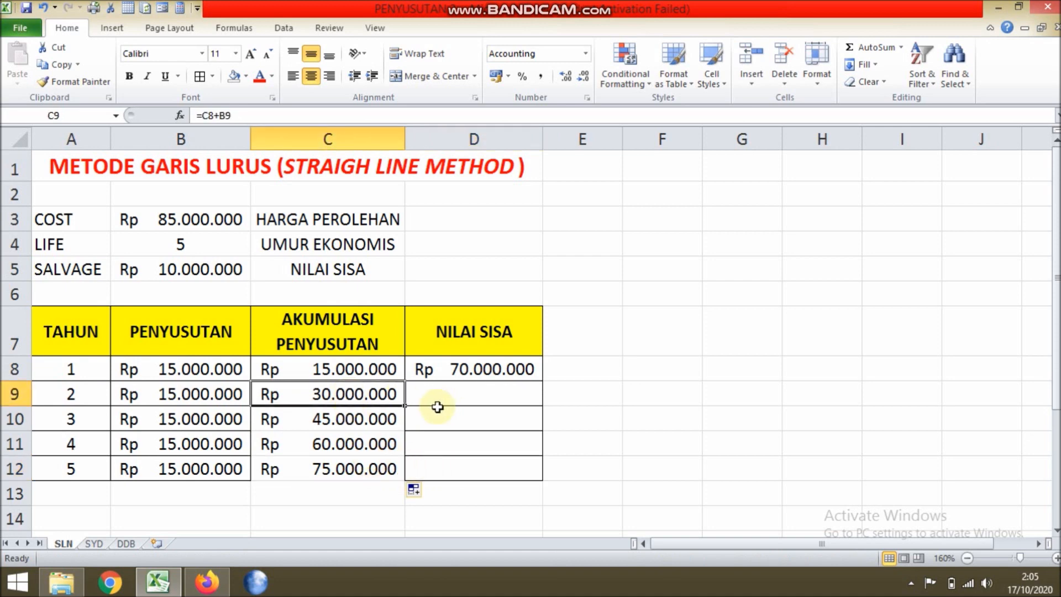
{"action": "left_click_drag", "start_coordinate": [363, 395], "coordinate": [360, 469]}
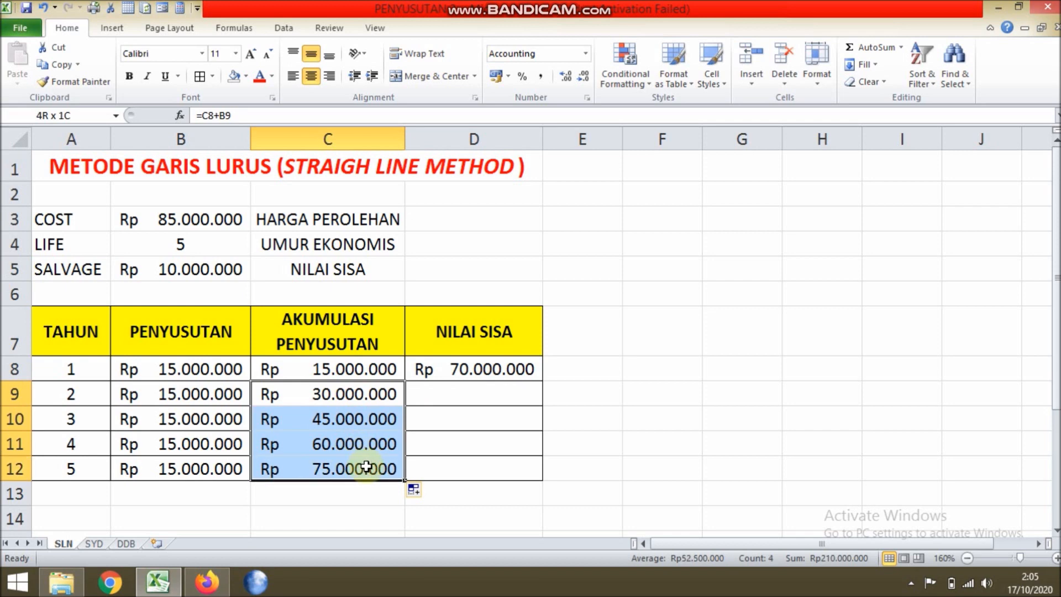
{"action": "left_click", "coordinate": [200, 77]}
{"action": "left_click", "coordinate": [548, 420]}
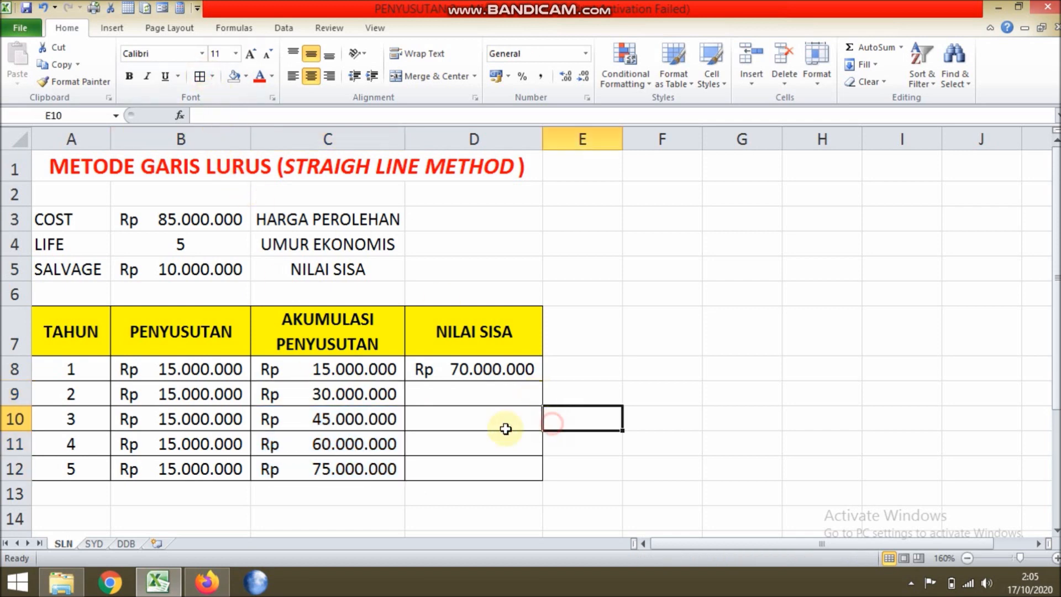
Examine how the AKUMULASI PENYUSUTAN formulas in C9:C12 add each year's PENYUSUTAN to the previous accumulation.
{"action": "left_click", "coordinate": [332, 399]}
{"action": "left_click", "coordinate": [230, 420]}
{"action": "left_click", "coordinate": [319, 442]}
{"action": "double_click", "coordinate": [325, 420]}
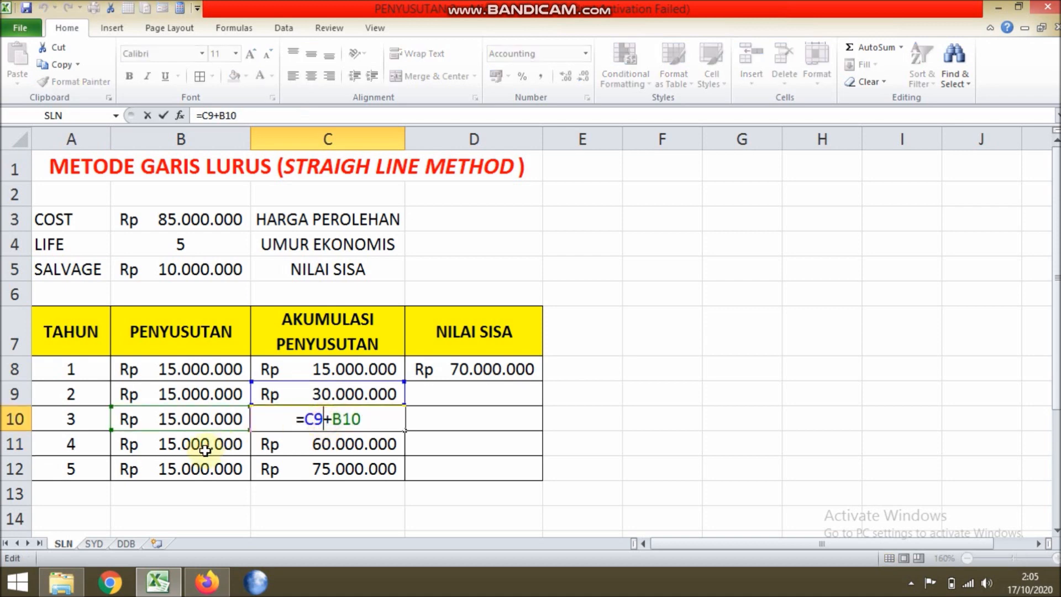
{"action": "key", "text": "Return"}
{"action": "left_click", "coordinate": [168, 443]}
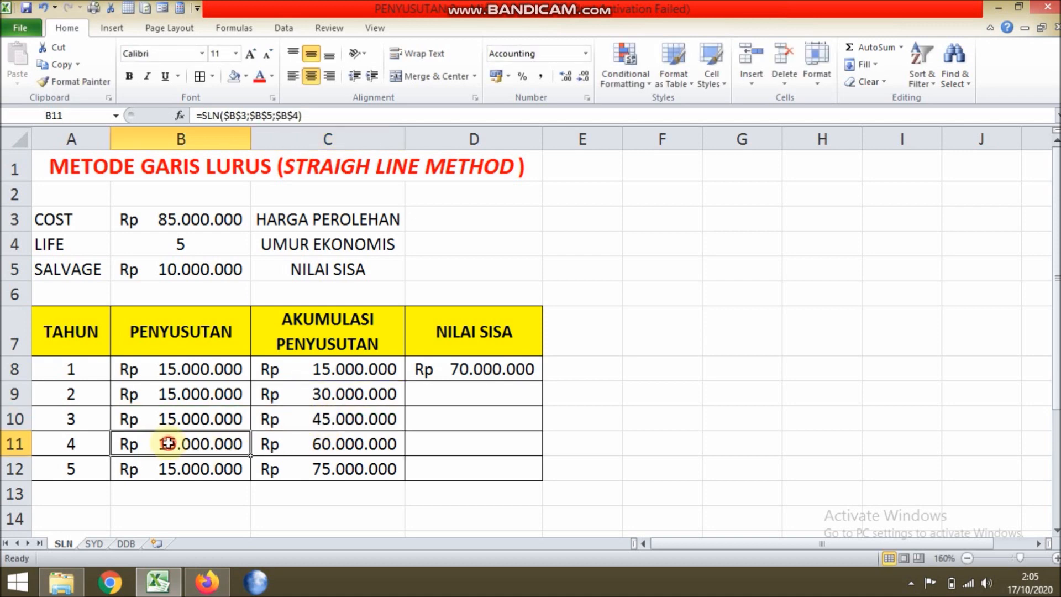
{"action": "left_click", "coordinate": [365, 441]}
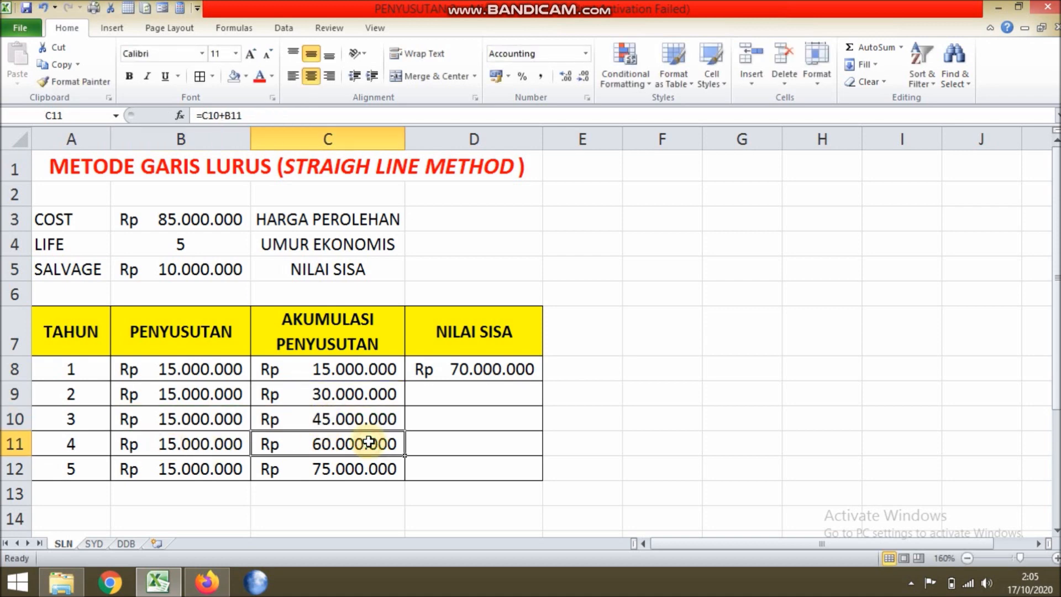
{"action": "left_click", "coordinate": [202, 471]}
{"action": "left_click", "coordinate": [330, 471]}
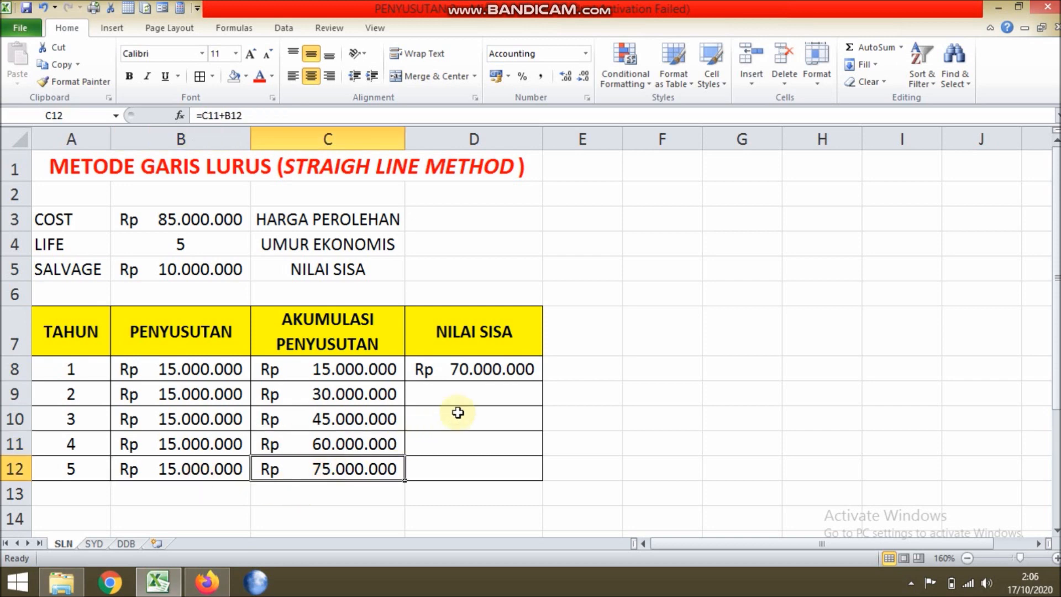
Fill the NILAI SISA formula from D8 down to D12.
{"action": "left_click", "coordinate": [485, 368]}
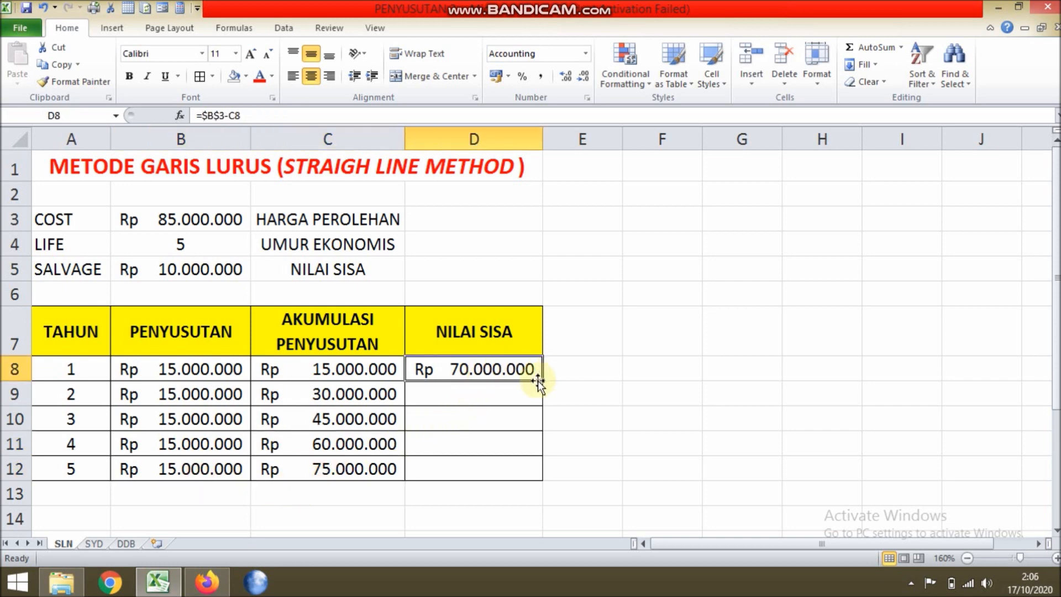
{"action": "left_click_drag", "start_coordinate": [545, 381], "coordinate": [550, 487]}
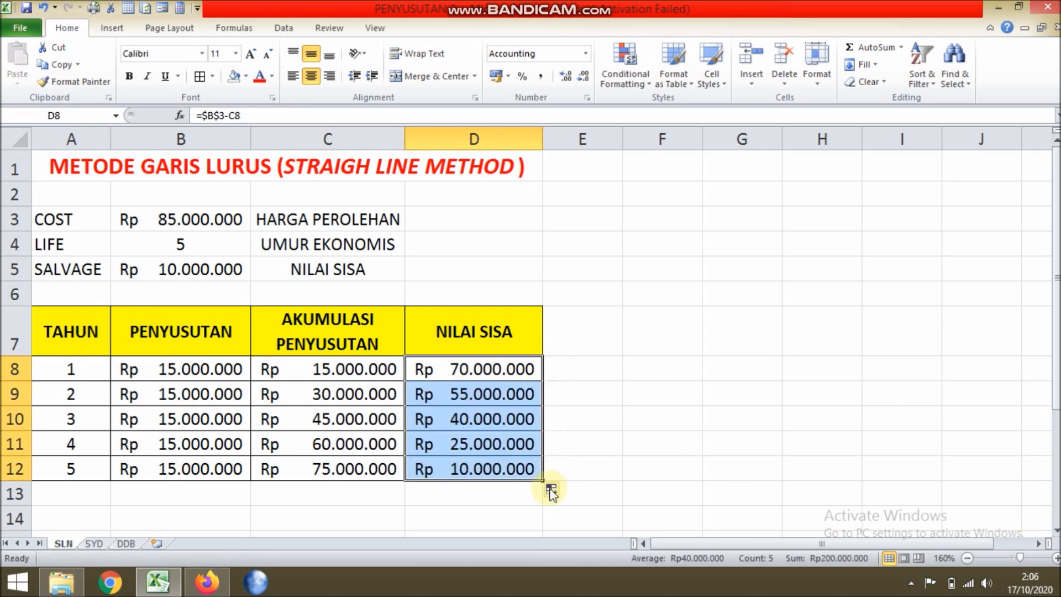
Highlight the final NILAI SISA in D12 and the SALVAGE value in B5 with the recently used green fill.
{"action": "left_click", "coordinate": [468, 466]}
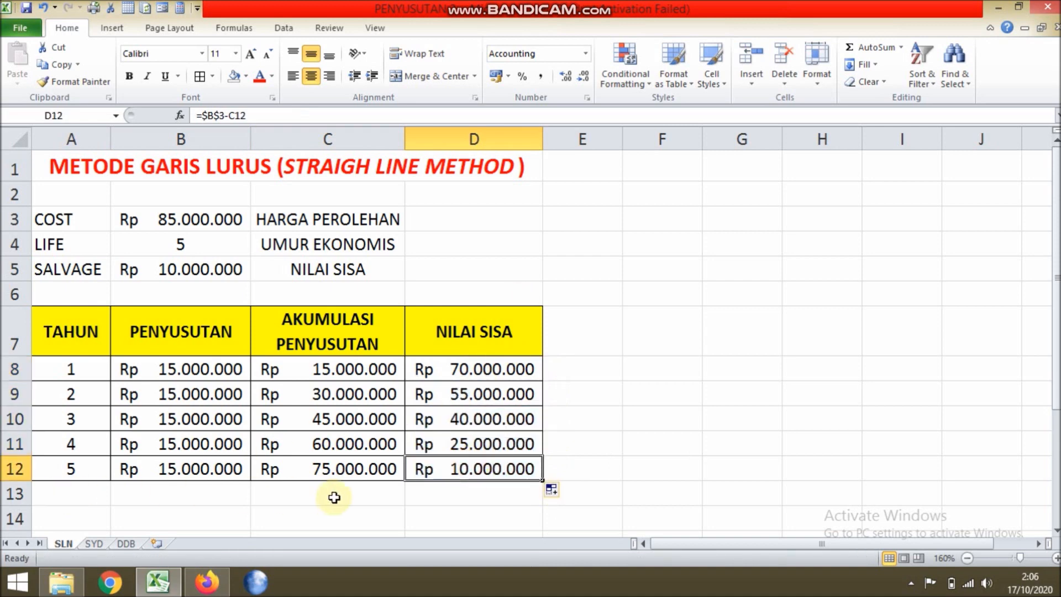
{"action": "left_click", "coordinate": [220, 267], "text": "ctrl"}
{"action": "left_click", "coordinate": [245, 75]}
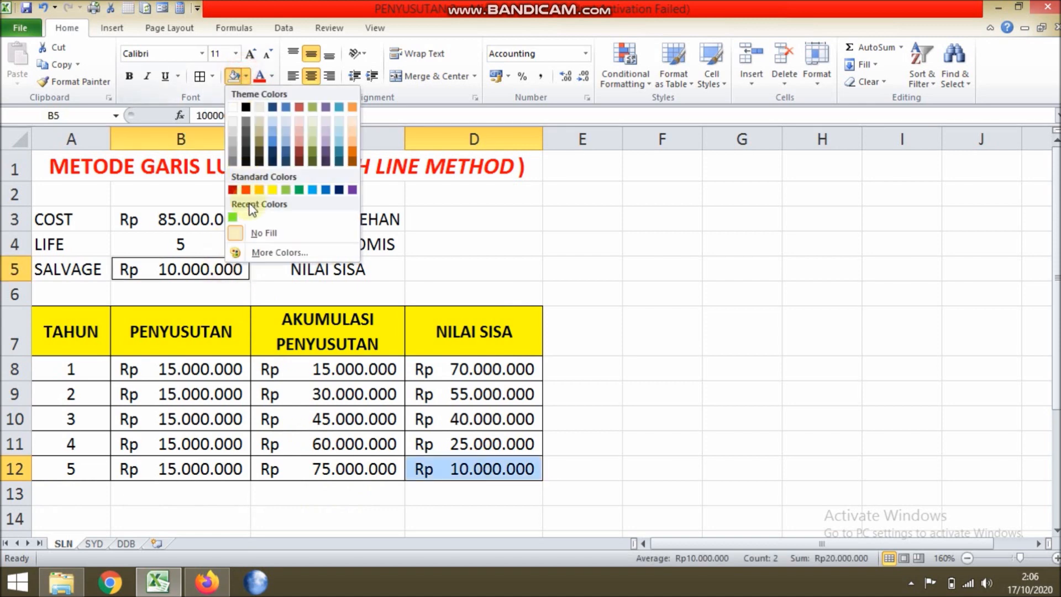
{"action": "left_click", "coordinate": [232, 217]}
{"action": "left_click", "coordinate": [630, 368]}
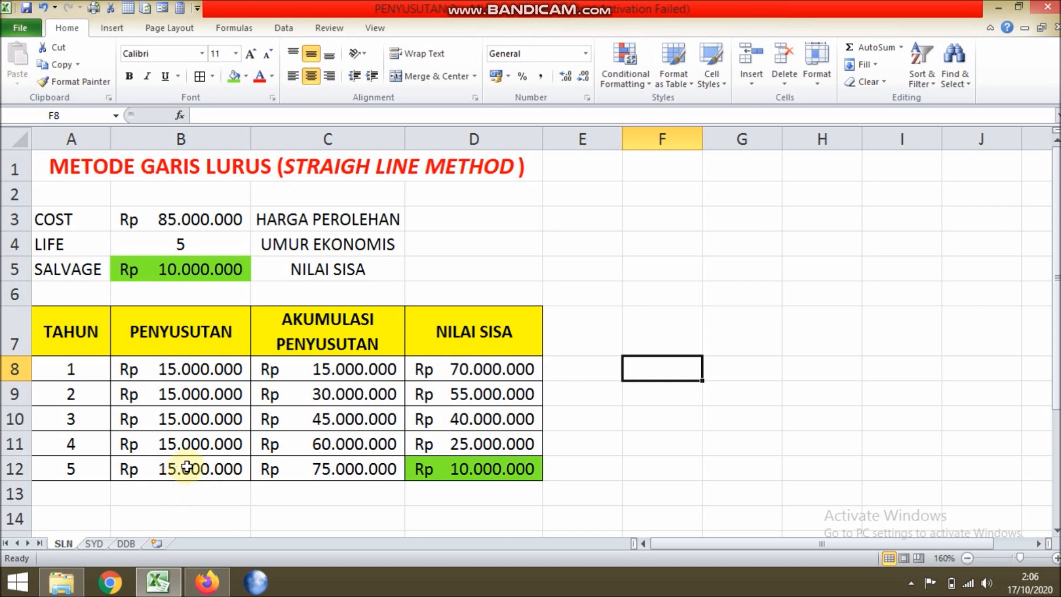
Open the SYD sheet and select the first year's PENYUSUTAN cell B8.
{"action": "left_click", "coordinate": [94, 543]}
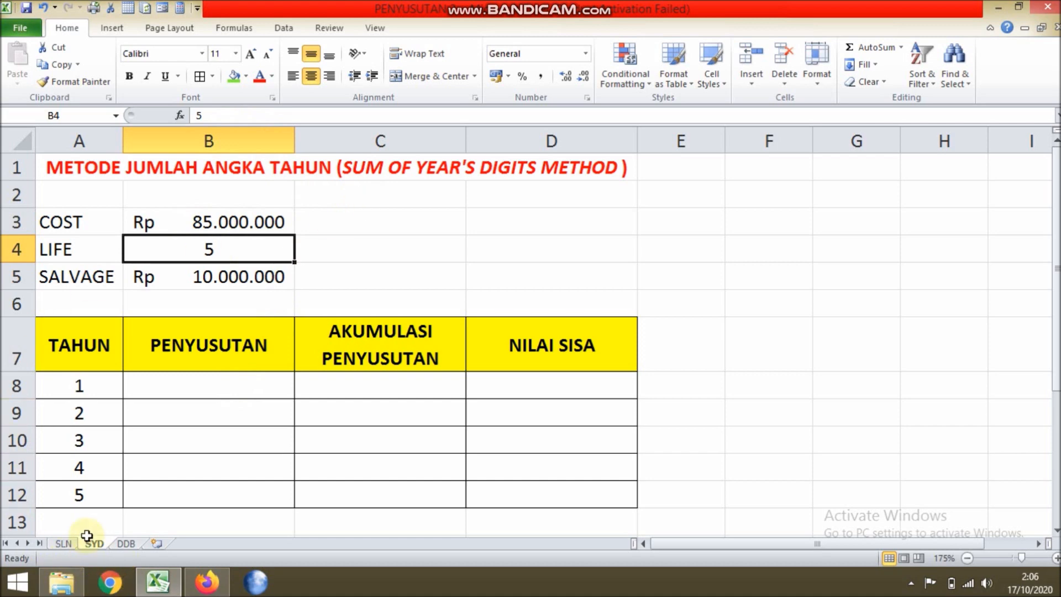
{"action": "left_click", "coordinate": [208, 383]}
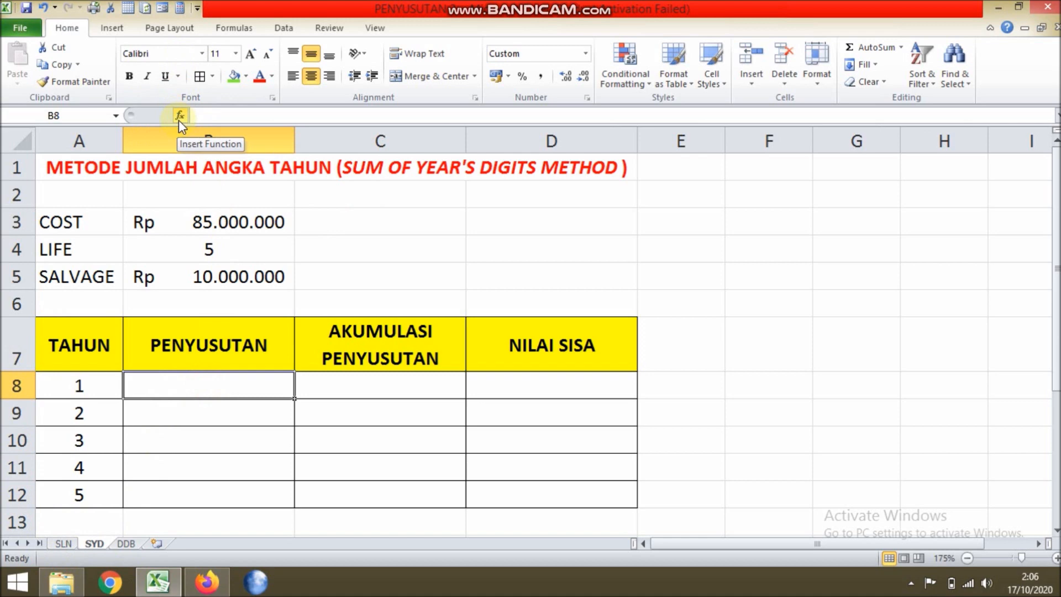
{"action": "left_click", "coordinate": [237, 408]}
{"action": "left_click", "coordinate": [240, 385]}
{"action": "left_click", "coordinate": [243, 438]}
{"action": "left_click", "coordinate": [231, 486]}
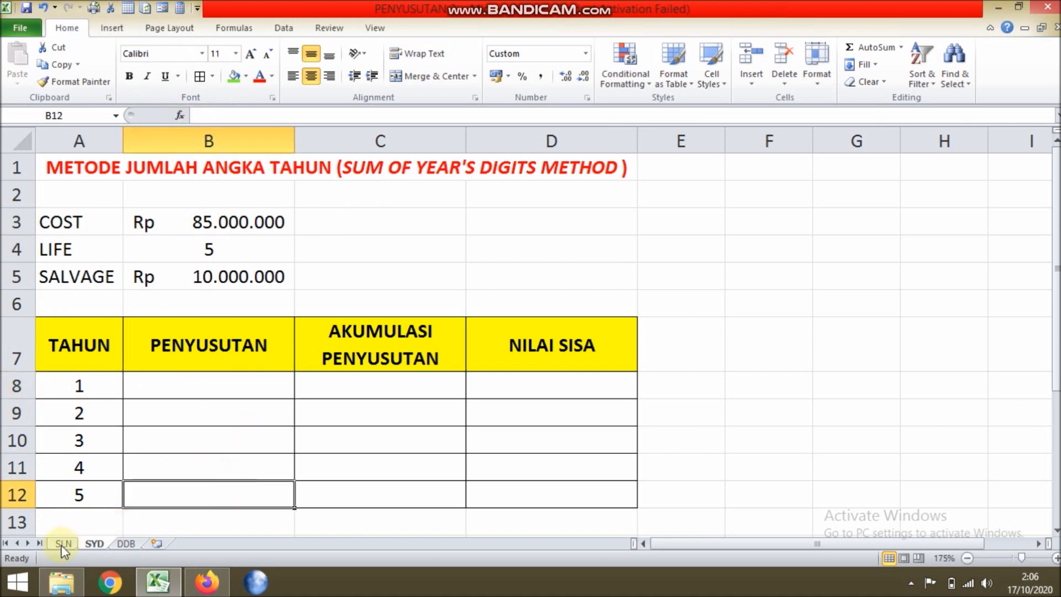
{"action": "left_click", "coordinate": [196, 385]}
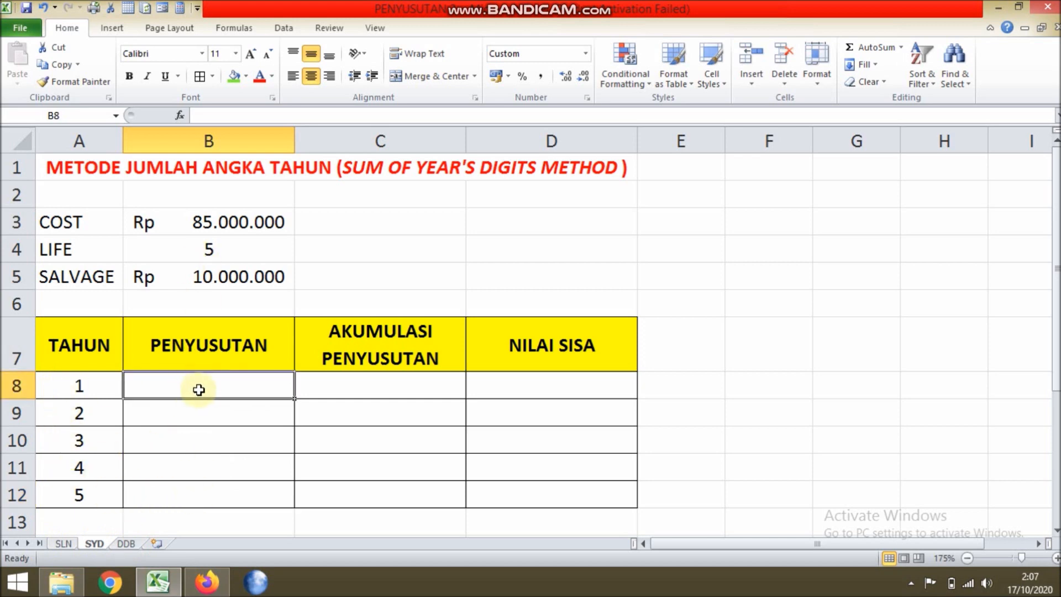
Insert the SYD function from the Financial category into B8.
{"action": "left_click", "coordinate": [180, 118]}
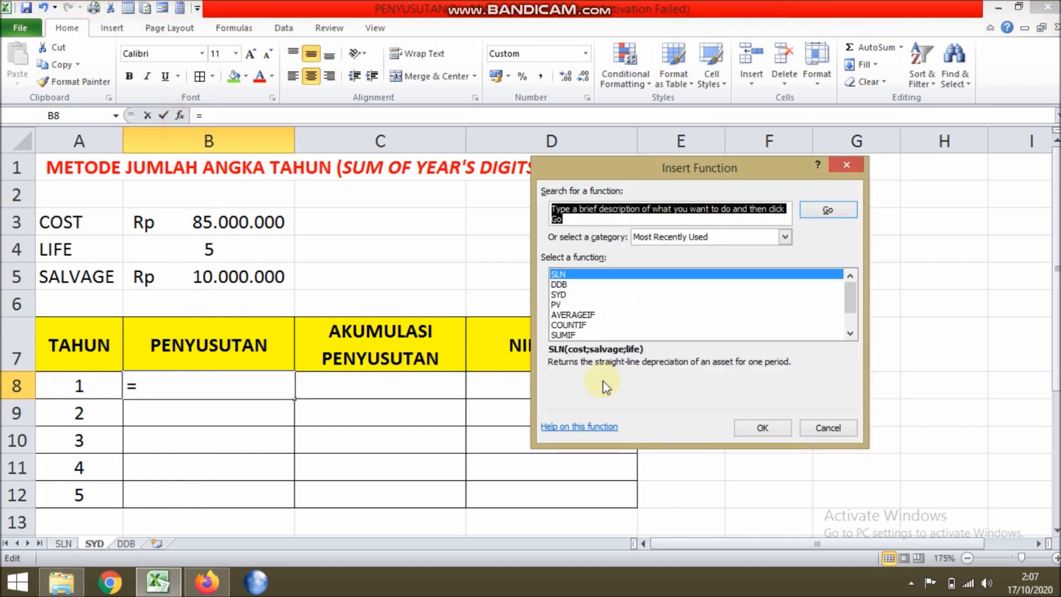
{"action": "left_click", "coordinate": [786, 237]}
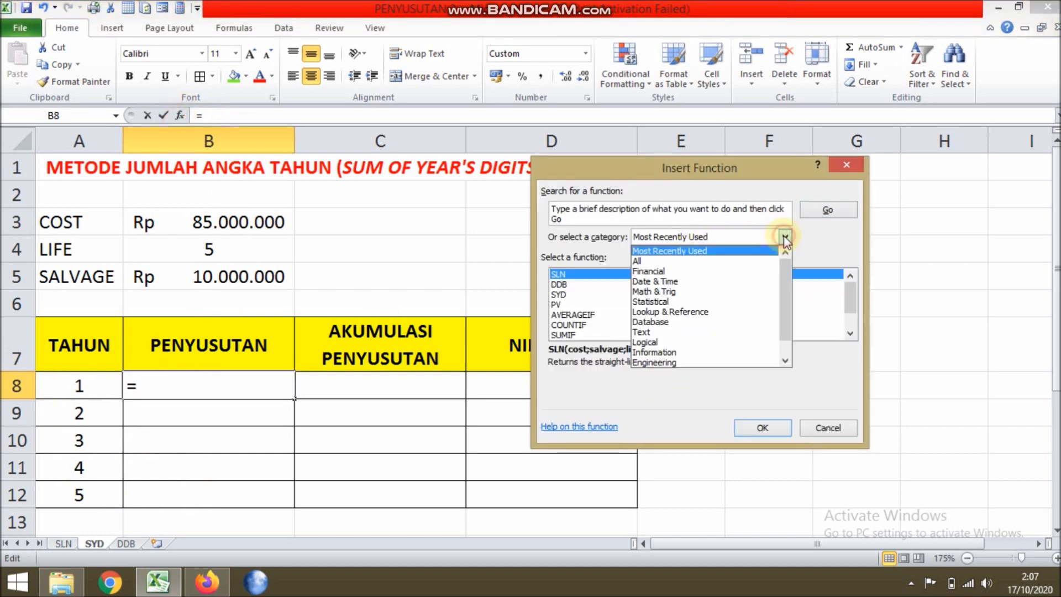
{"action": "left_click", "coordinate": [751, 272]}
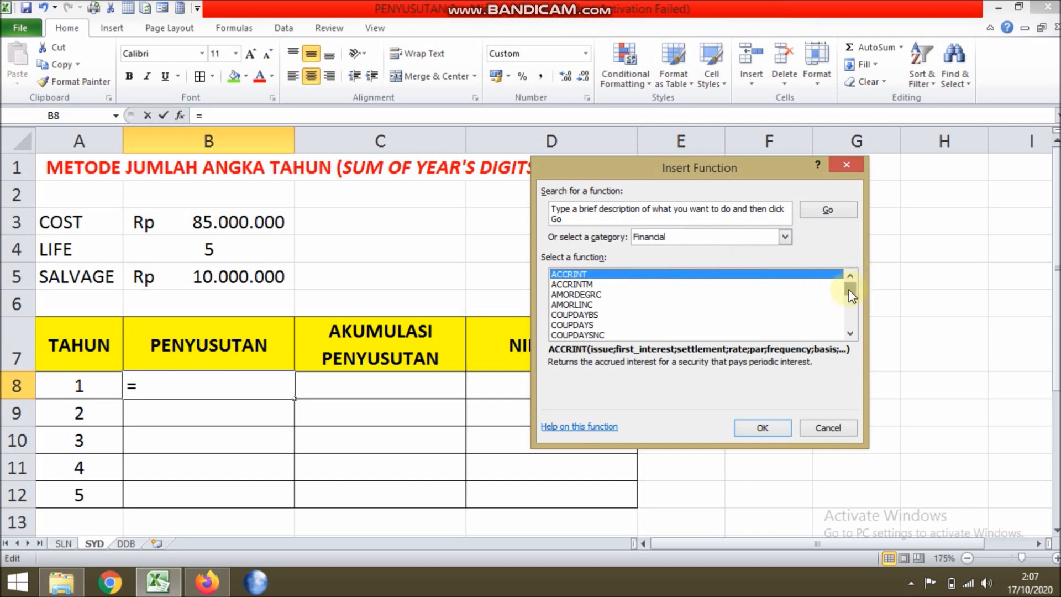
{"action": "key", "text": "s"}
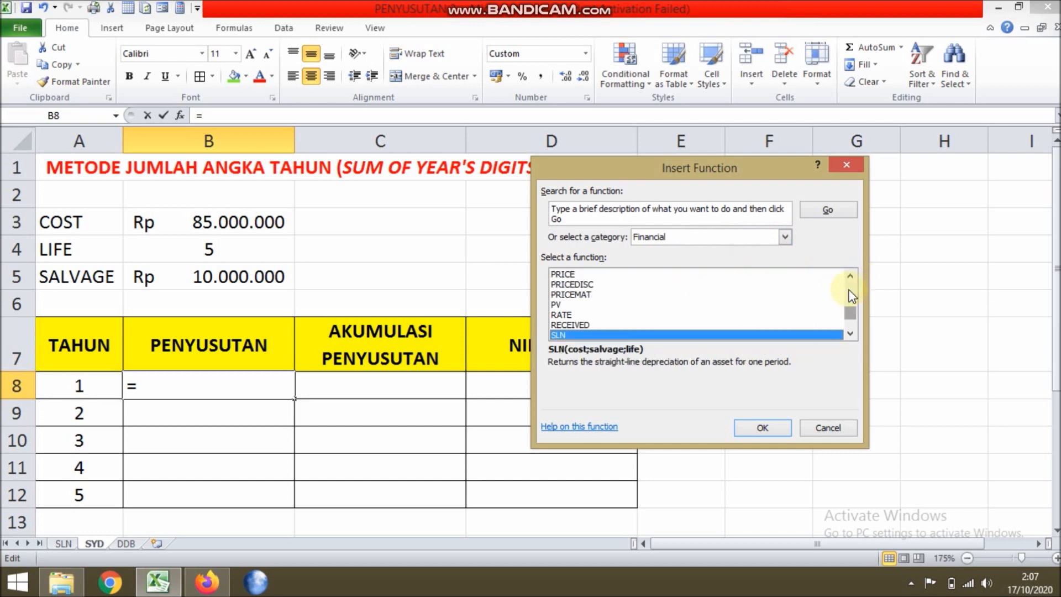
{"action": "scroll", "coordinate": [850, 337], "scroll_direction": "down", "scroll_amount": 5}
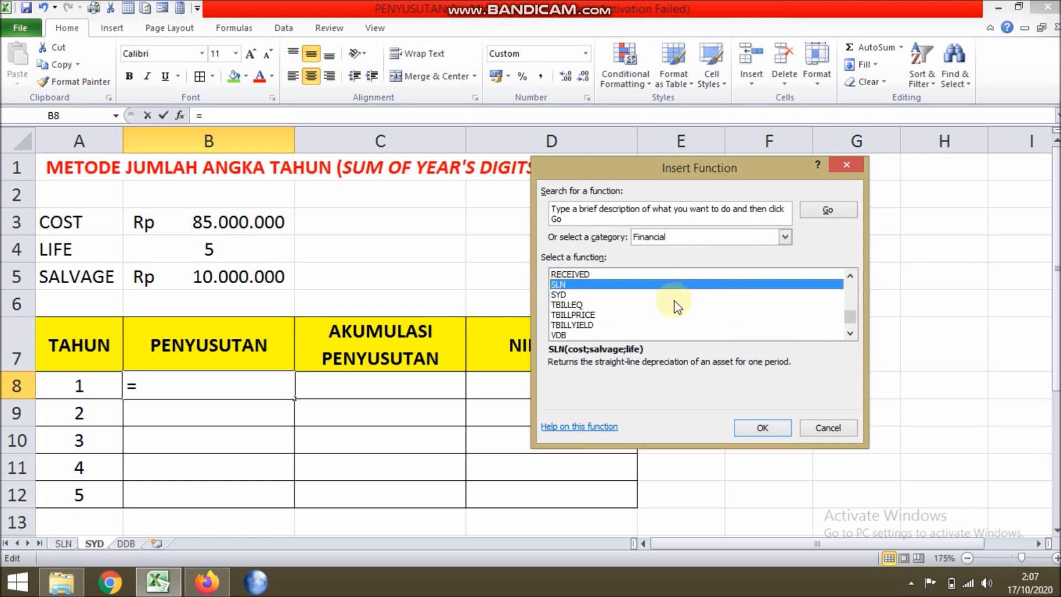
{"action": "left_click", "coordinate": [670, 296]}
{"action": "left_click", "coordinate": [758, 429]}
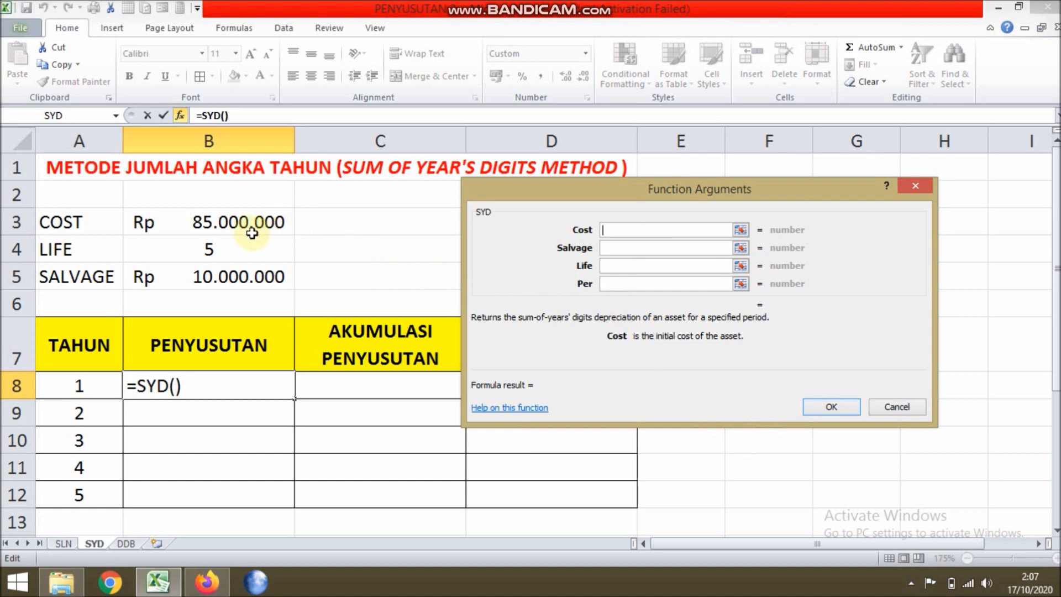
{"action": "left_click", "coordinate": [212, 226]}
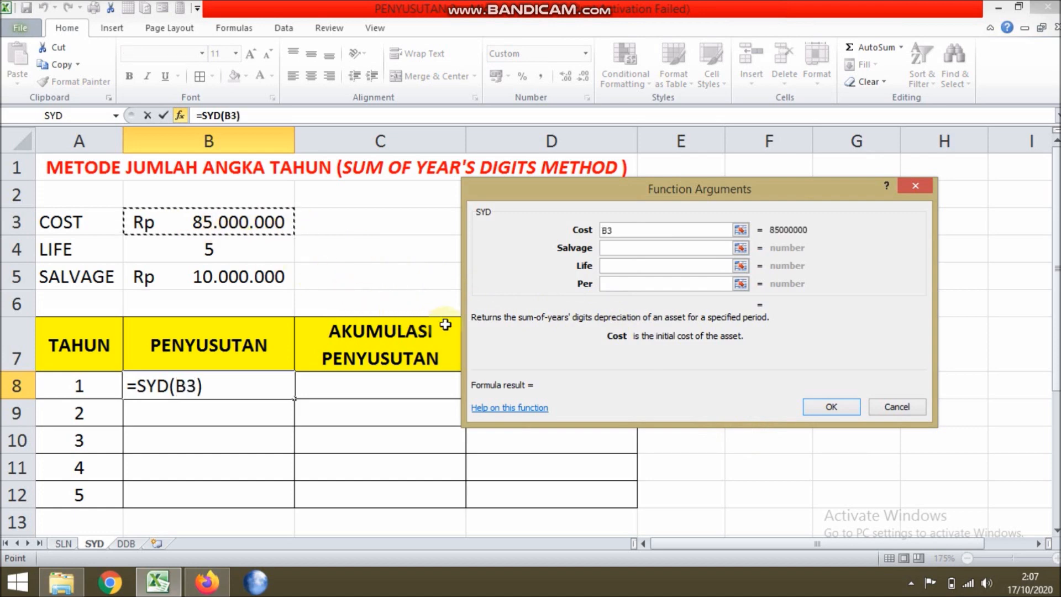
{"action": "key", "text": "F4"}
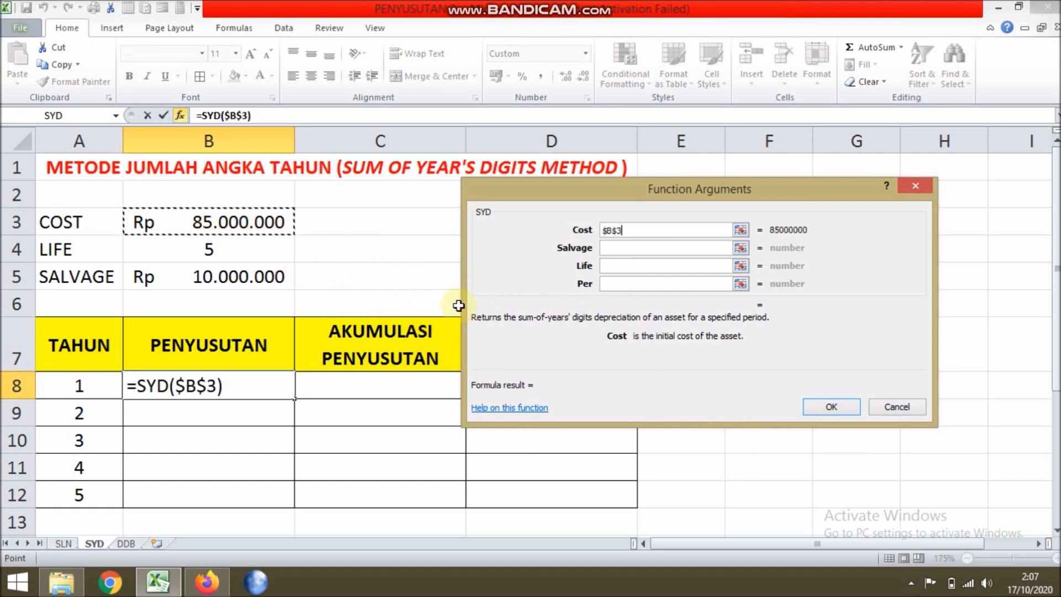
{"action": "left_click", "coordinate": [157, 276]}
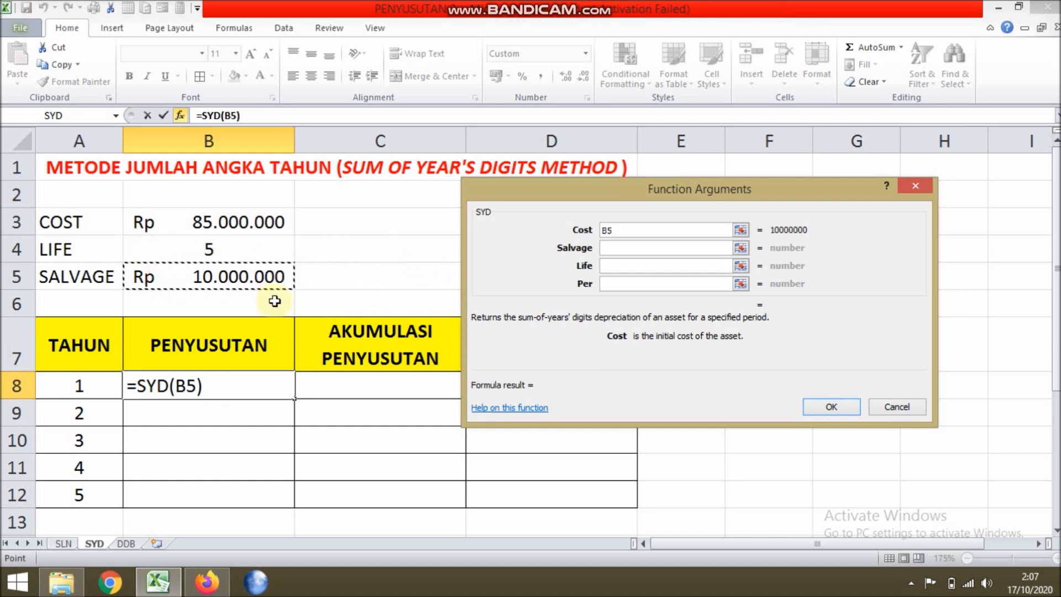
{"action": "key", "text": "BackSpace"}
{"action": "key", "text": "BackSpace"}
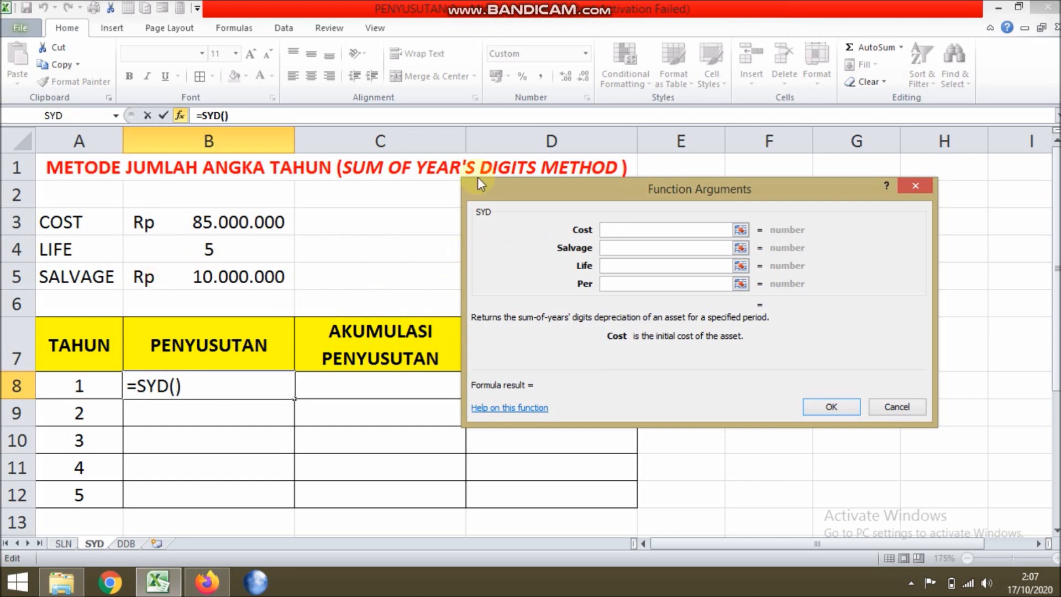
Set the SYD function's Cost argument to $B$3 and its Salvage argument to $B$5.
{"action": "left_click", "coordinate": [280, 225]}
{"action": "key", "text": "F4"}
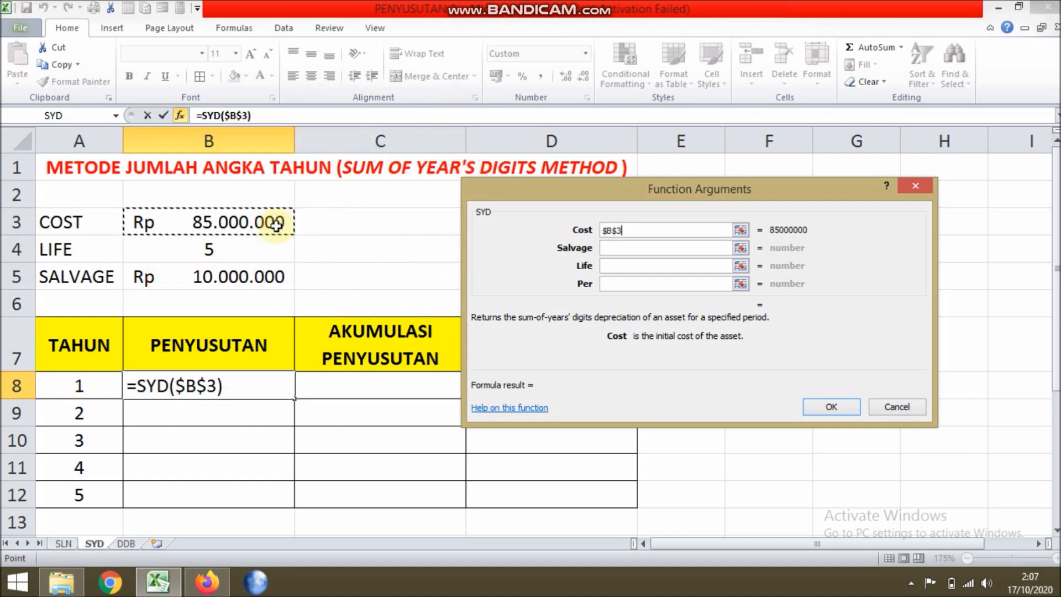
{"action": "left_click", "coordinate": [609, 248]}
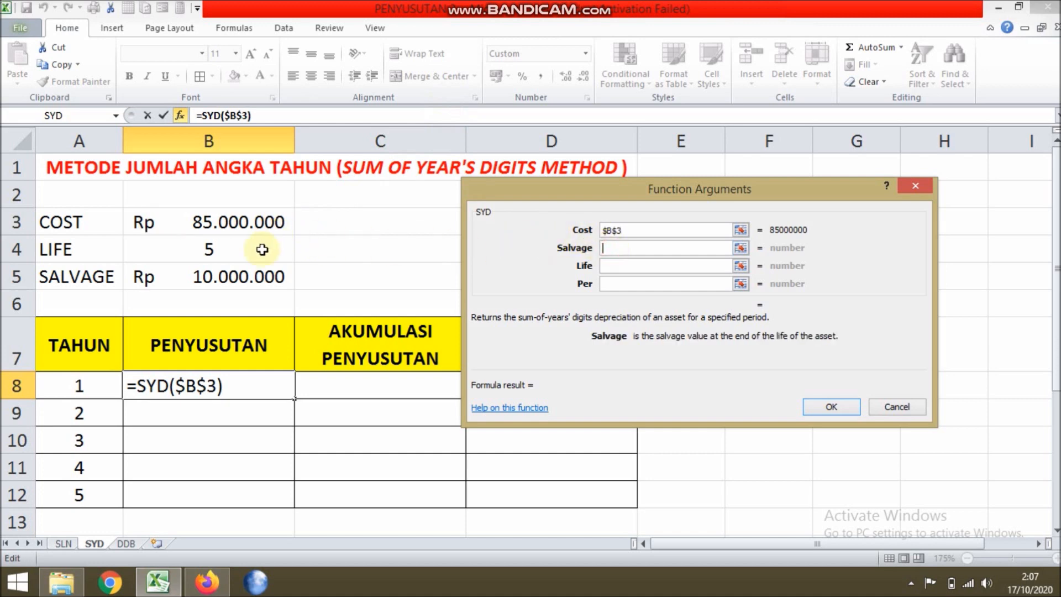
{"action": "left_click", "coordinate": [229, 277]}
{"action": "key", "text": "F4"}
Set the Life argument to $B$4 and Per to A8, completing the SYD formula in B8.
{"action": "left_click", "coordinate": [611, 267]}
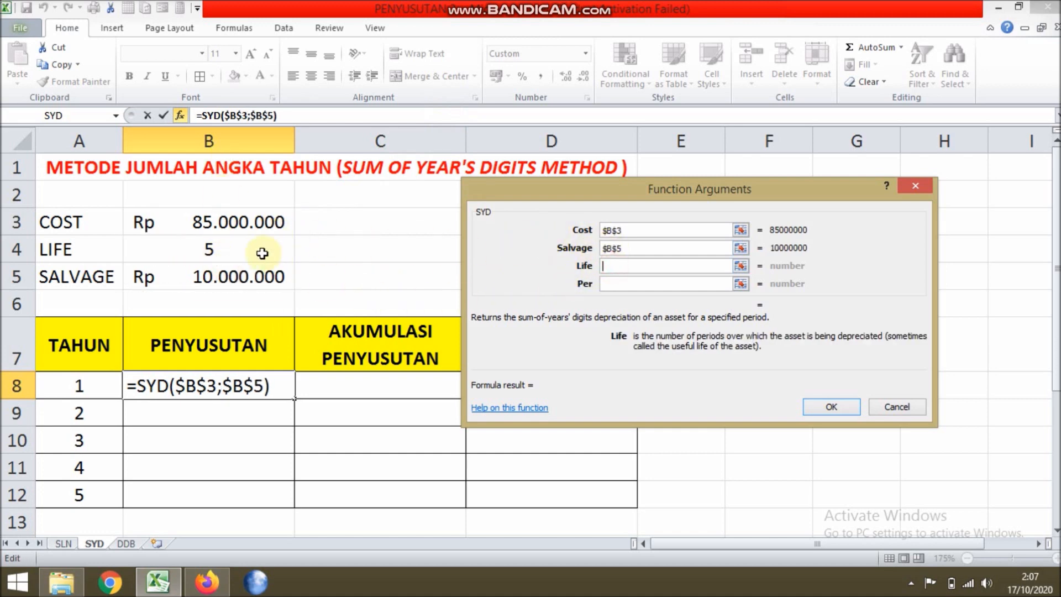
{"action": "left_click", "coordinate": [229, 250]}
{"action": "key", "text": "F4"}
{"action": "left_click", "coordinate": [632, 288]}
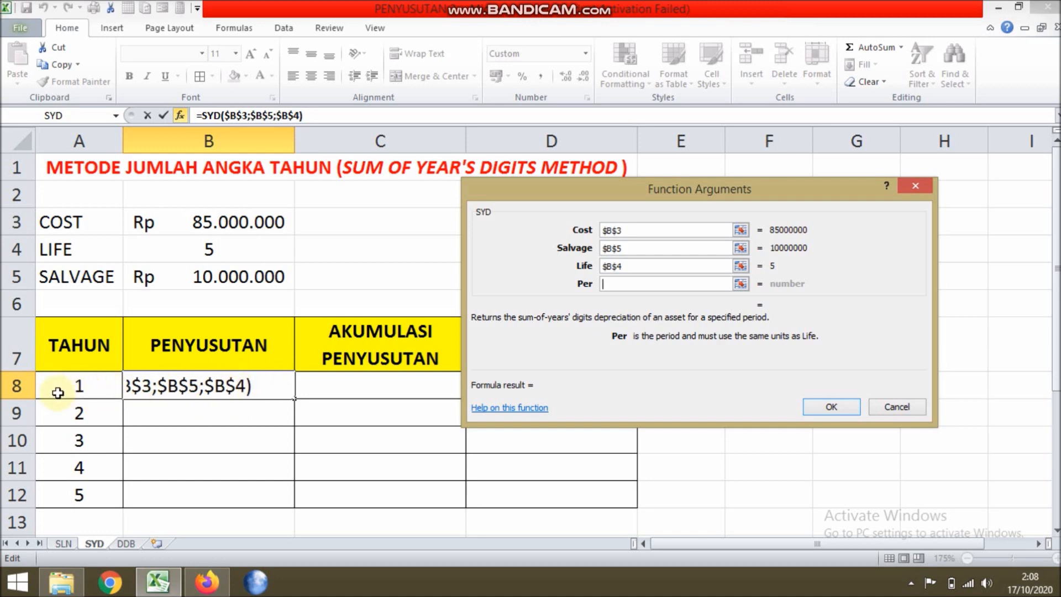
{"action": "left_click", "coordinate": [79, 386]}
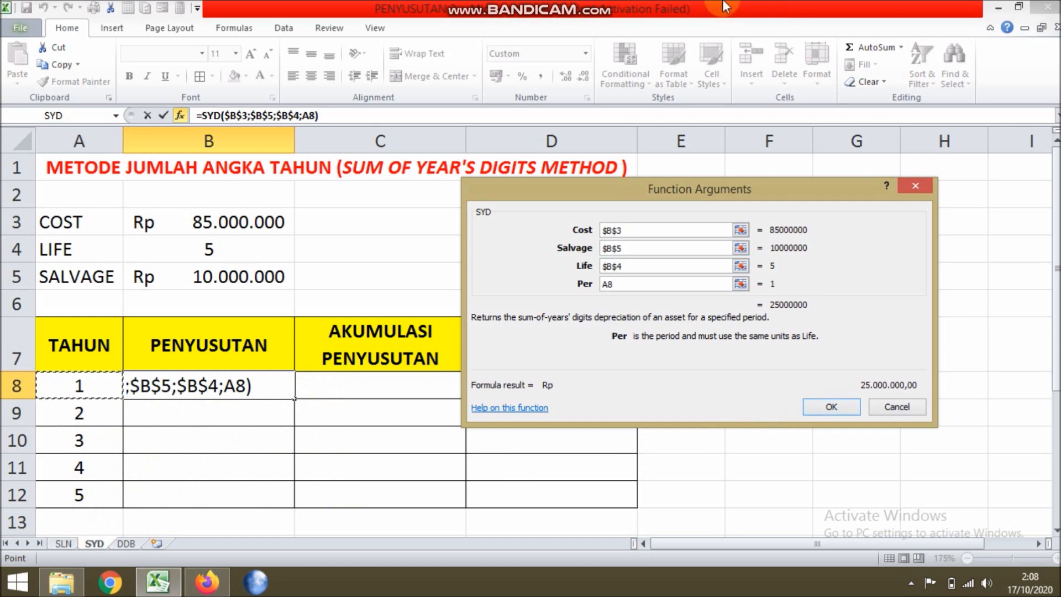
{"action": "mouse_move", "coordinate": [723, 2]}
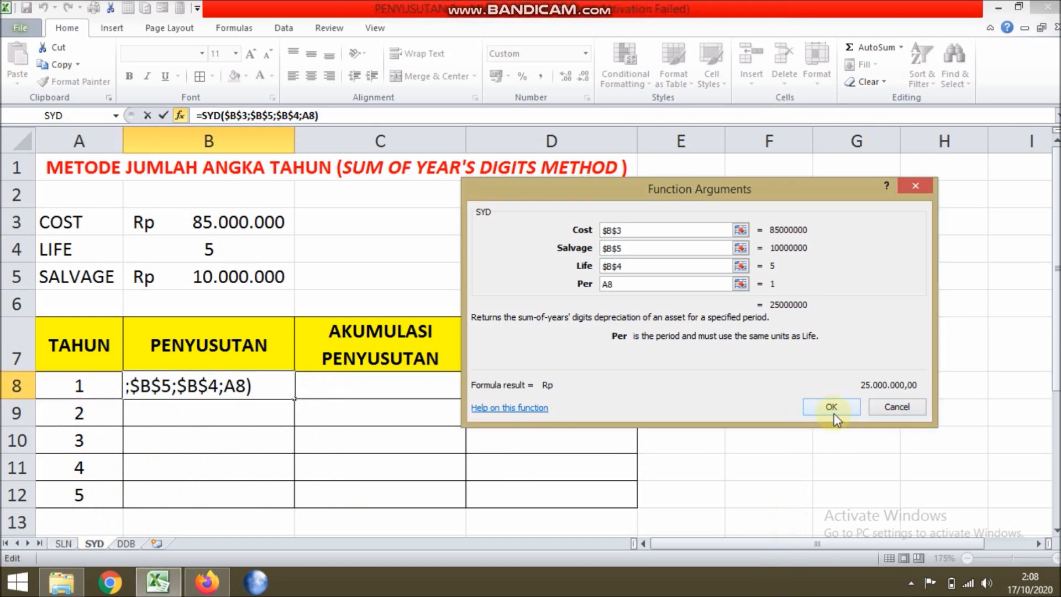
{"action": "left_click", "coordinate": [844, 403]}
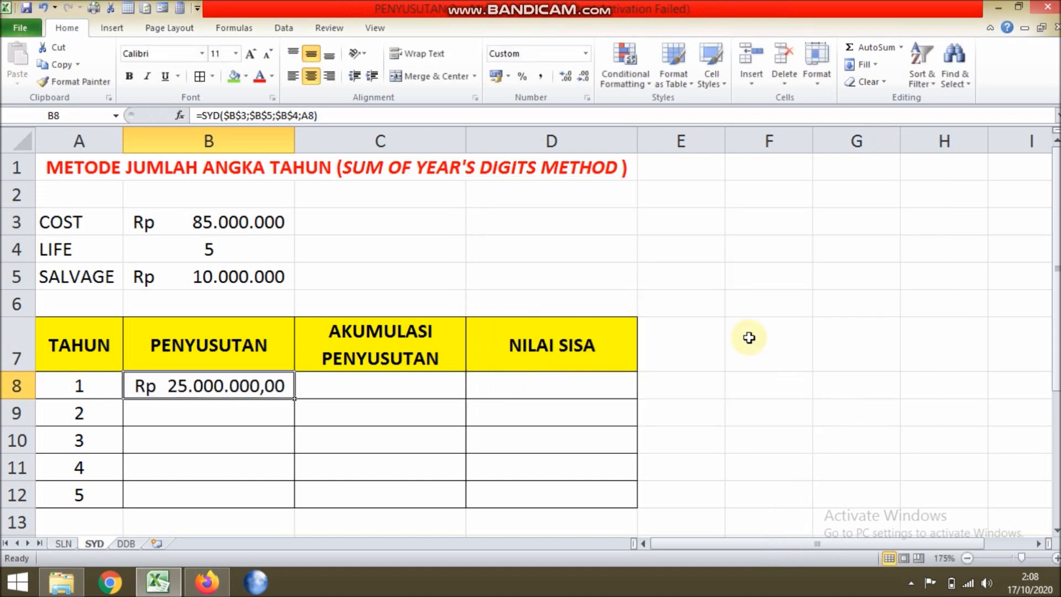
Format B8:D12 on the SYD sheet as Accounting with two decimal places.
{"action": "left_click", "coordinate": [255, 462]}
{"action": "left_click_drag", "start_coordinate": [262, 375], "coordinate": [608, 494]}
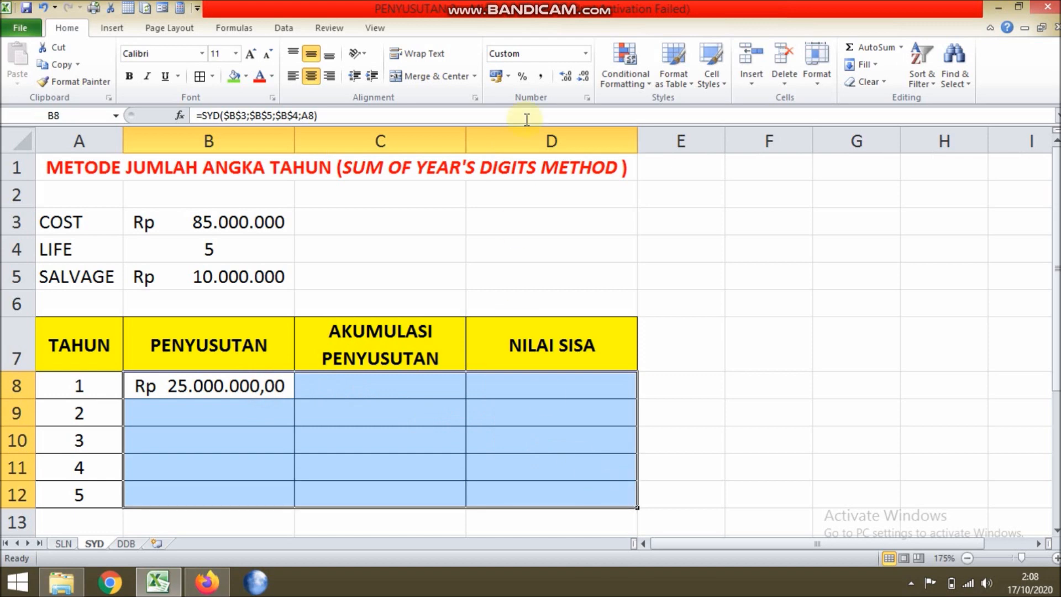
{"action": "left_click", "coordinate": [496, 77]}
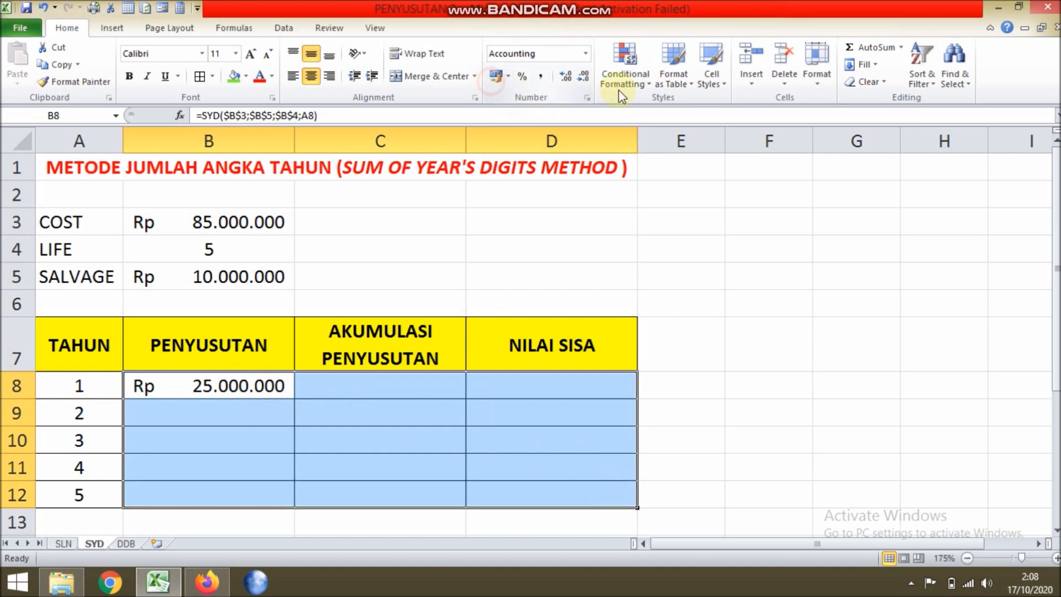
{"action": "left_click", "coordinate": [565, 76]}
{"action": "left_click", "coordinate": [566, 75]}
{"action": "left_click", "coordinate": [363, 423]}
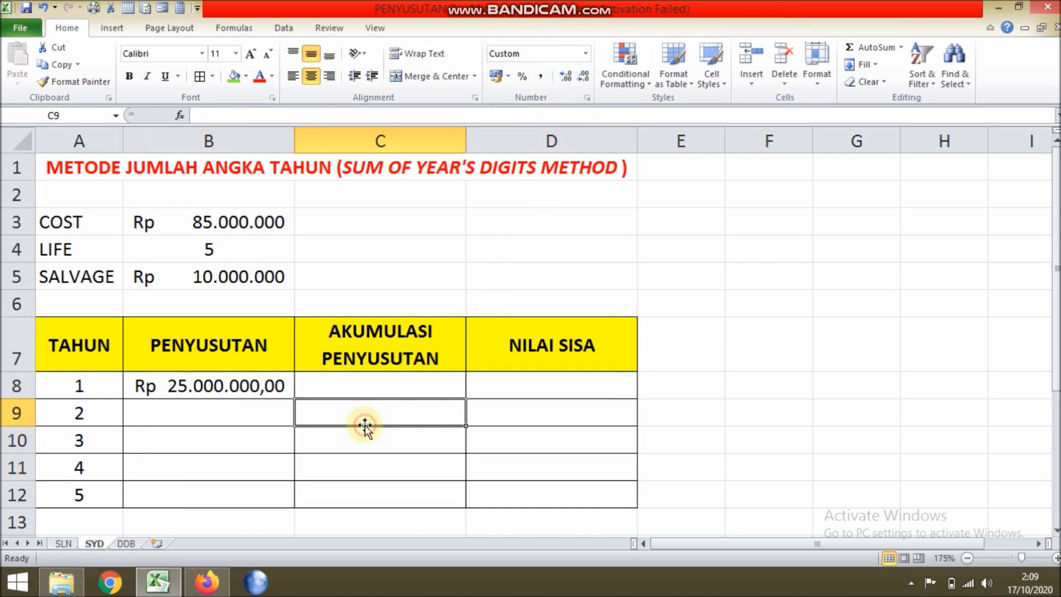
{"action": "left_click", "coordinate": [259, 440]}
{"action": "left_click", "coordinate": [256, 422]}
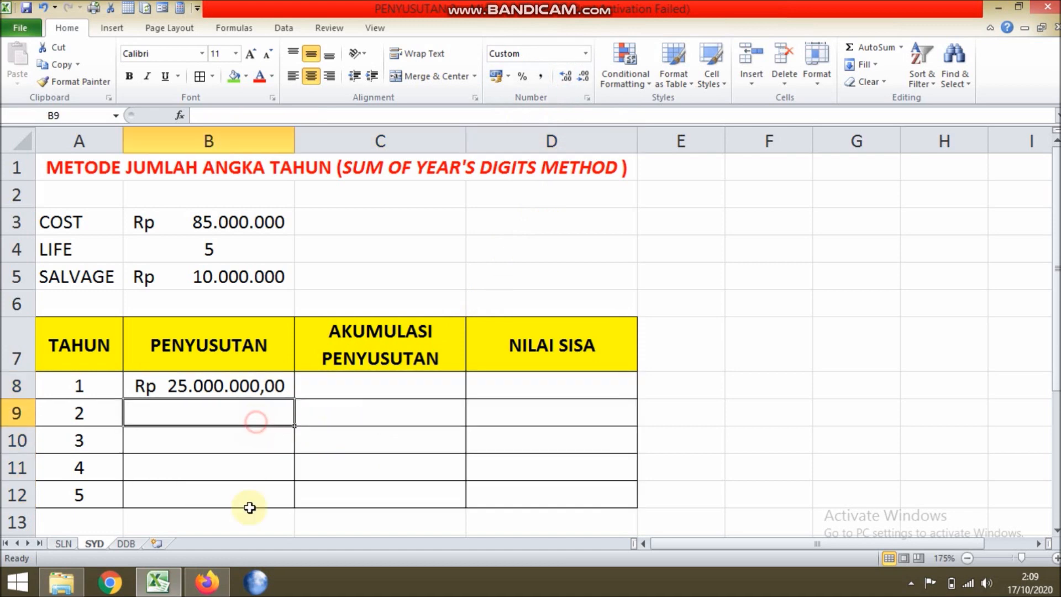
Show the amounts in B8:D12 on the SLN sheet with two decimal places.
{"action": "left_click", "coordinate": [70, 544]}
{"action": "left_click_drag", "start_coordinate": [213, 369], "coordinate": [459, 457]}
{"action": "left_click", "coordinate": [566, 76]}
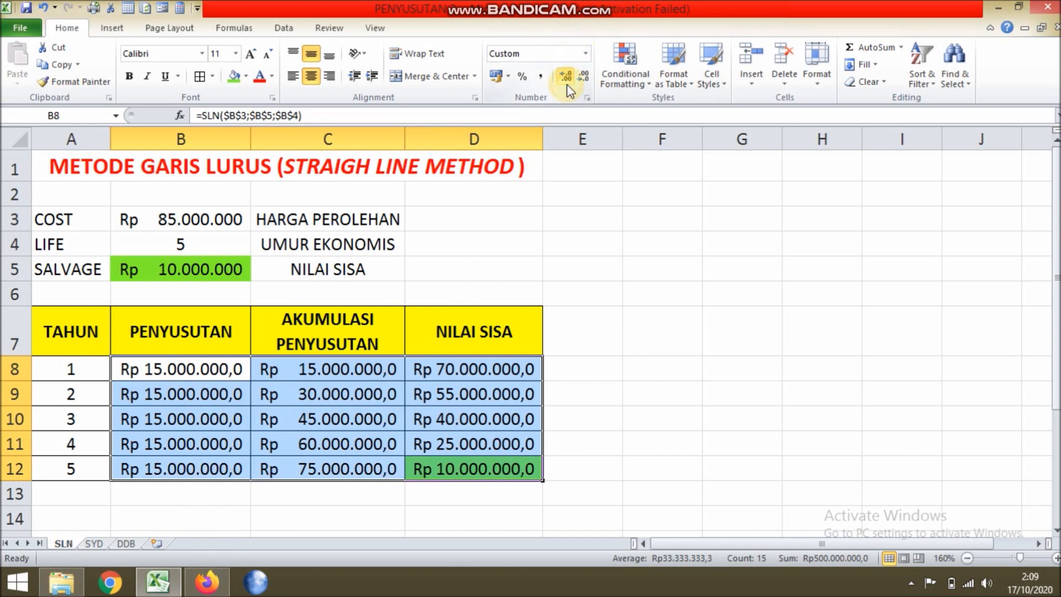
{"action": "left_click", "coordinate": [566, 76]}
{"action": "left_click", "coordinate": [547, 393]}
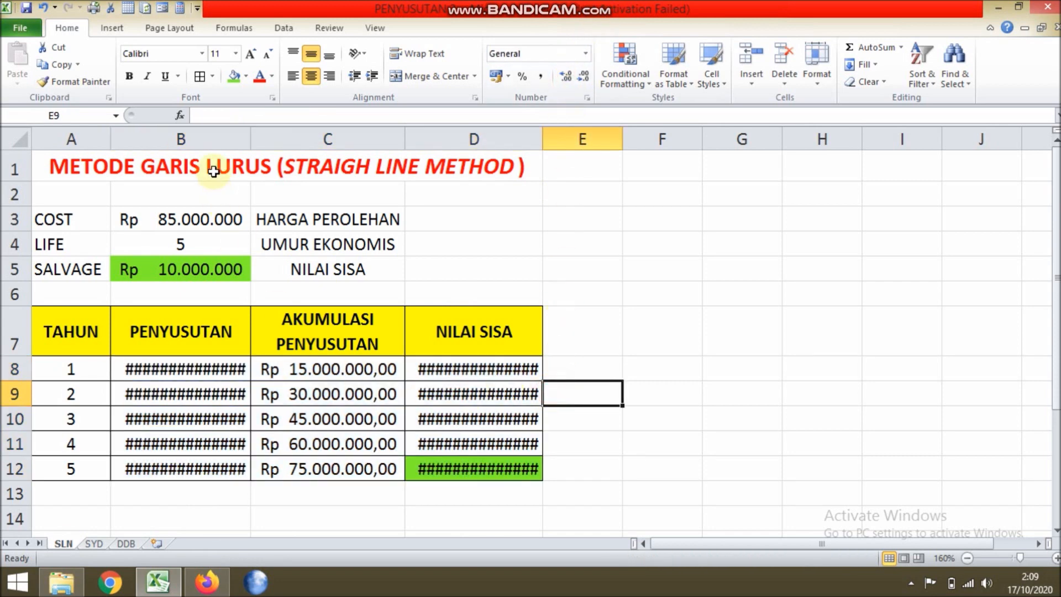
Widen columns B through D on the SLN sheet equally so the full amounts fit.
{"action": "left_click_drag", "start_coordinate": [214, 130], "coordinate": [436, 137]}
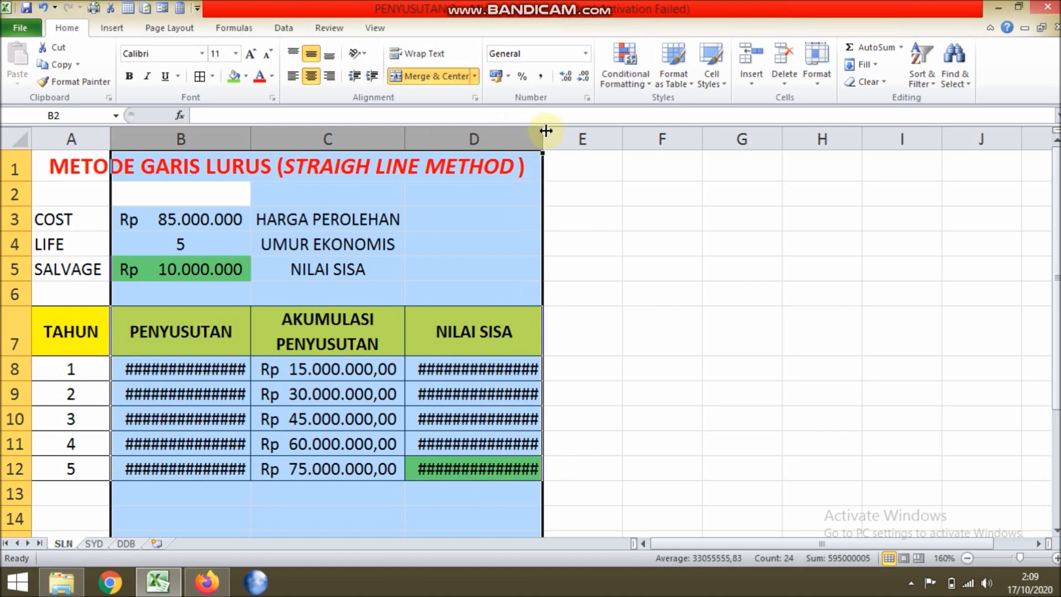
{"action": "left_click_drag", "start_coordinate": [544, 132], "coordinate": [592, 135]}
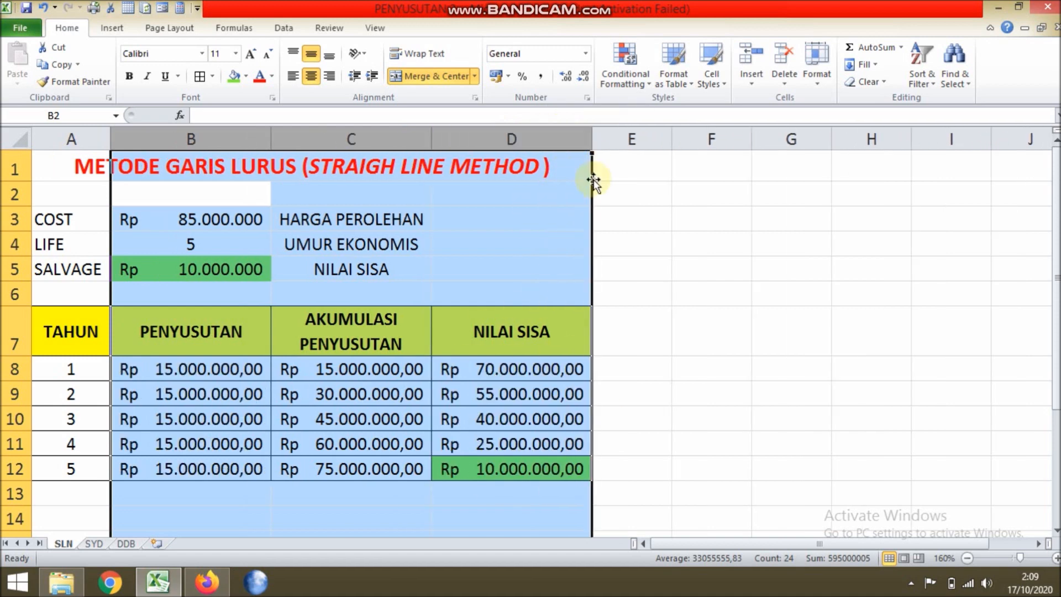
{"action": "left_click", "coordinate": [765, 414]}
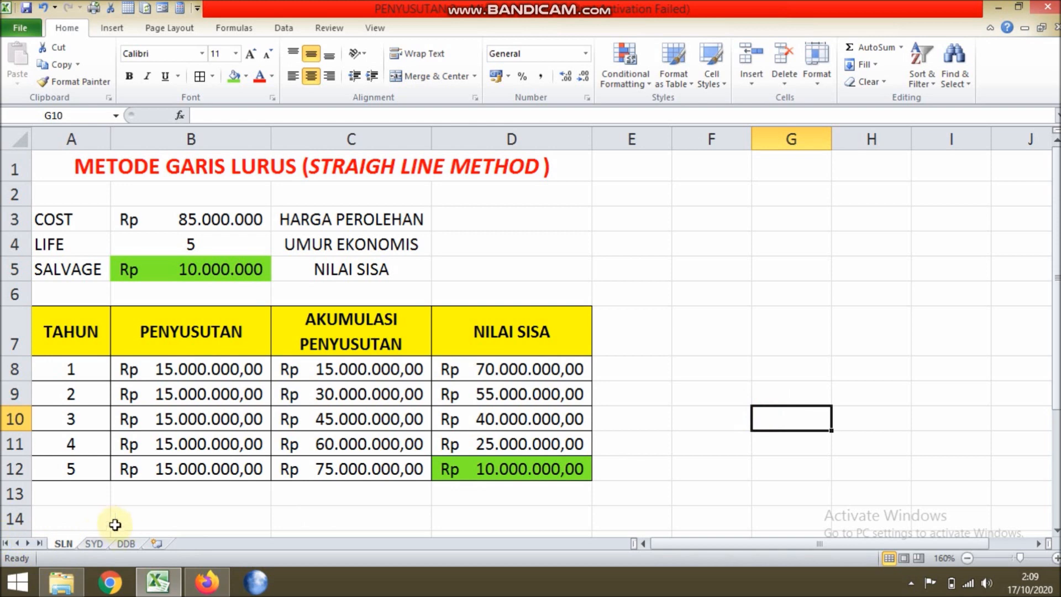
Fill the SYD formula in B8 down through B12 on the SYD sheet.
{"action": "left_click", "coordinate": [97, 543]}
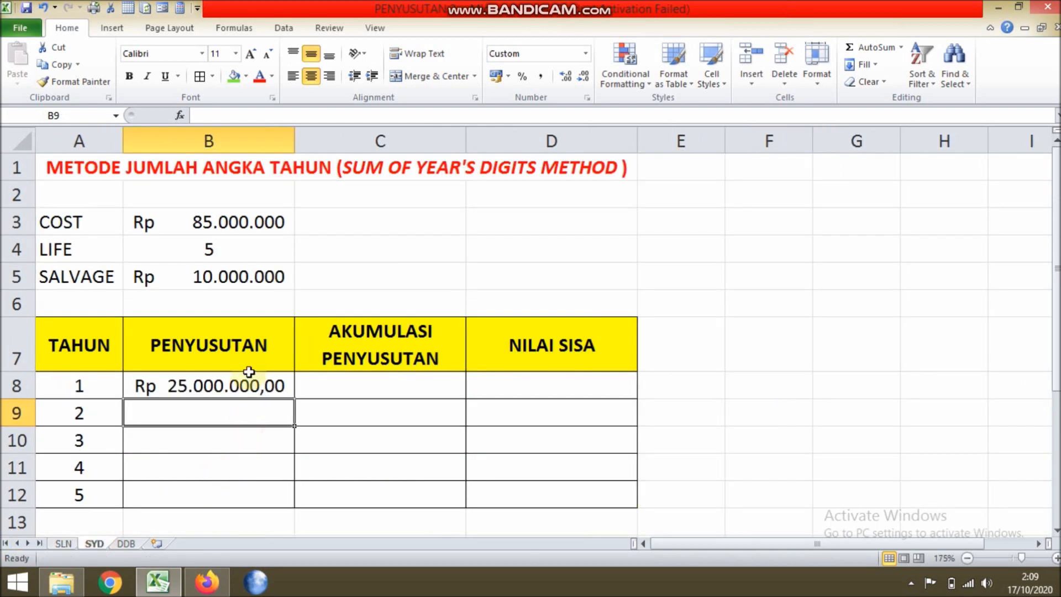
{"action": "left_click", "coordinate": [246, 389]}
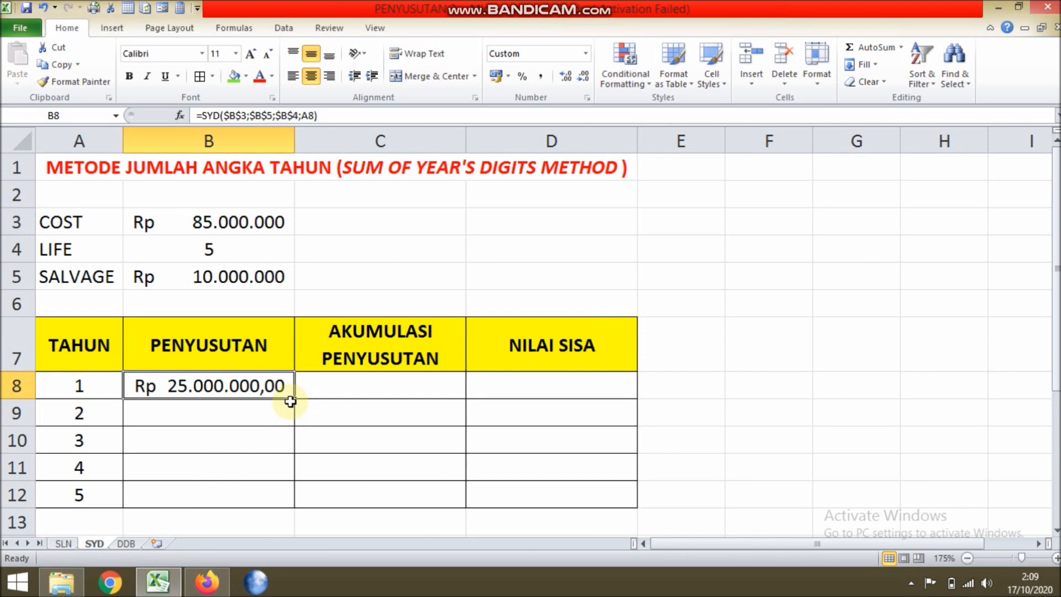
{"action": "left_click_drag", "start_coordinate": [296, 398], "coordinate": [285, 502]}
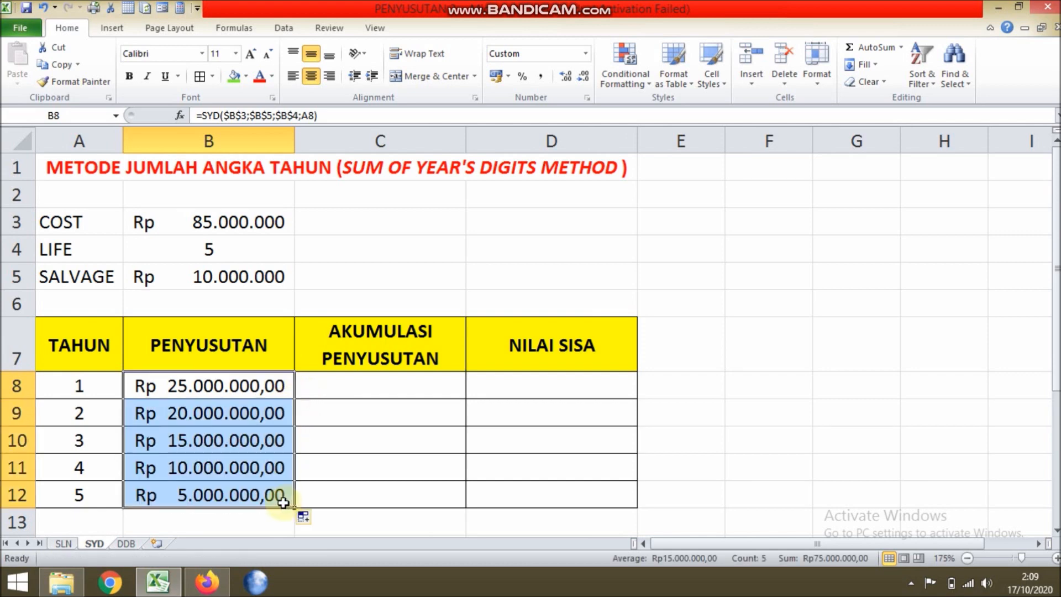
{"action": "left_click", "coordinate": [280, 497]}
{"action": "left_click", "coordinate": [267, 392]}
{"action": "left_click", "coordinate": [266, 418]}
{"action": "left_click", "coordinate": [267, 439]}
{"action": "left_click", "coordinate": [275, 467]}
{"action": "left_click", "coordinate": [278, 500]}
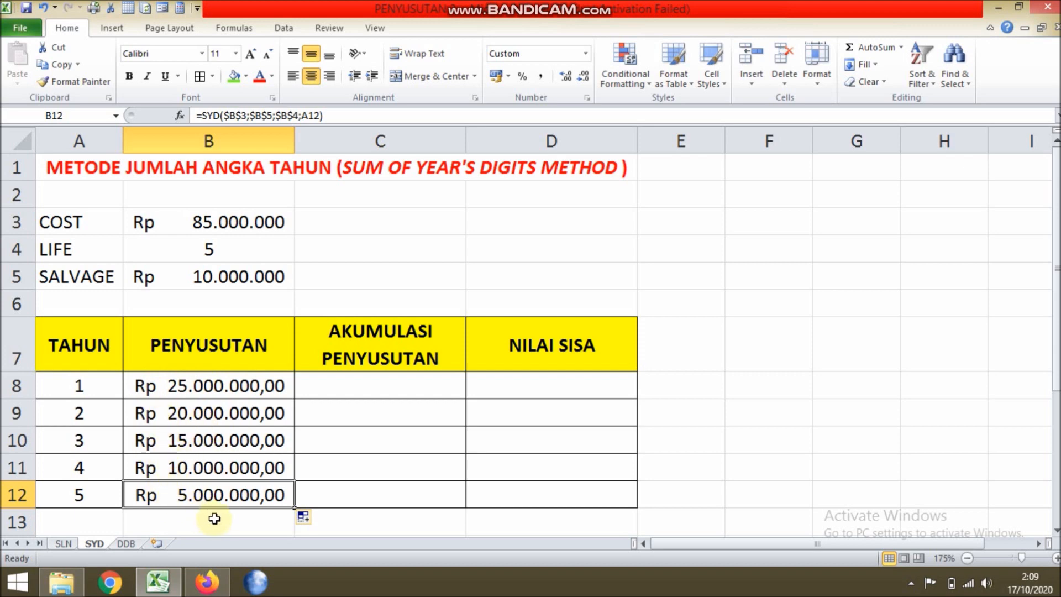
Enter =B8 in C8 as the first year's accumulated depreciation on the SYD sheet.
{"action": "left_click", "coordinate": [398, 388]}
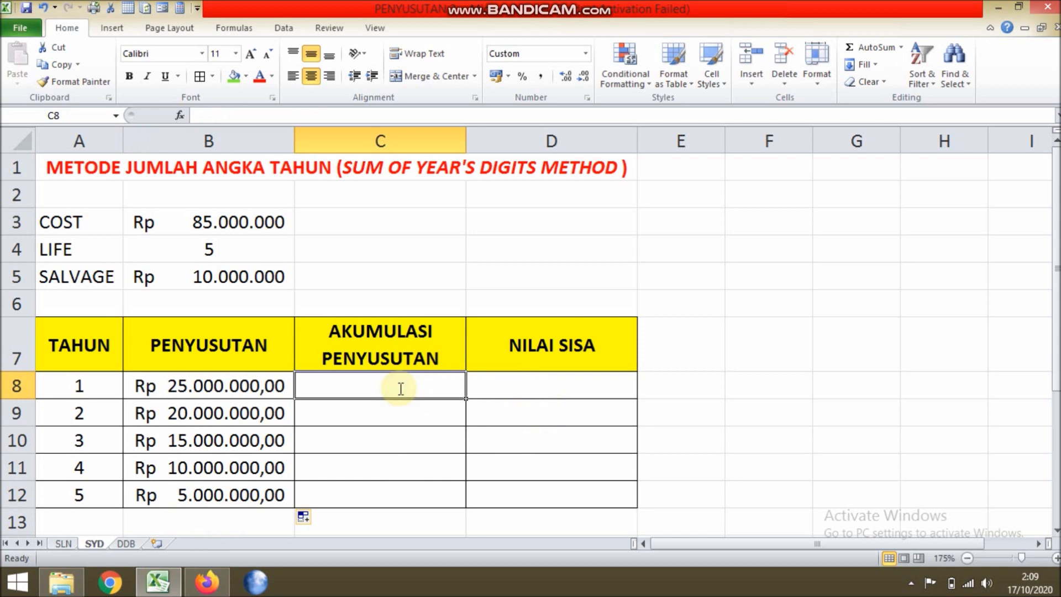
{"action": "type", "text": "="}
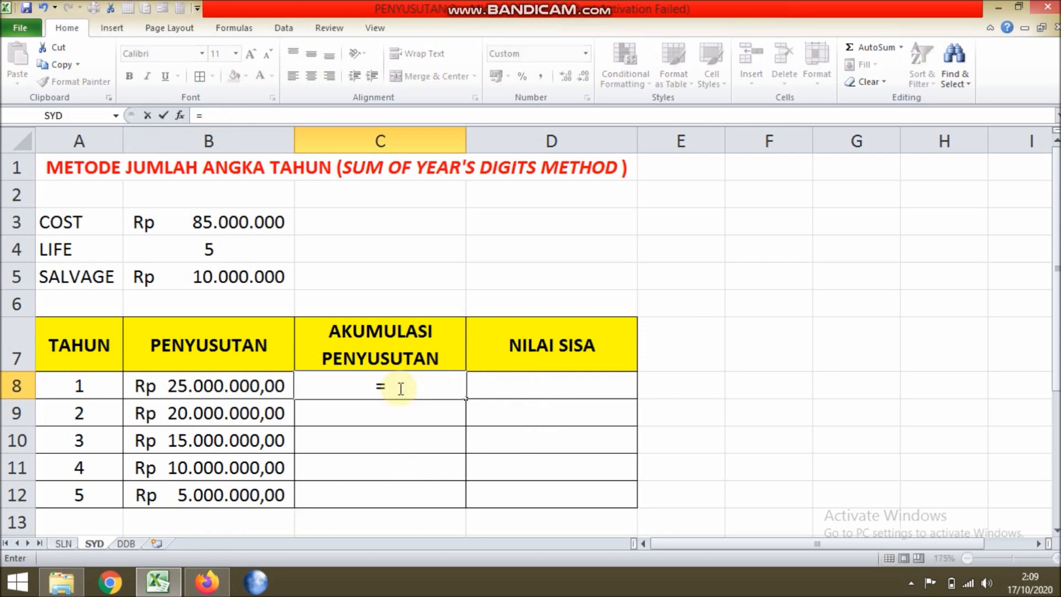
{"action": "left_click", "coordinate": [255, 379]}
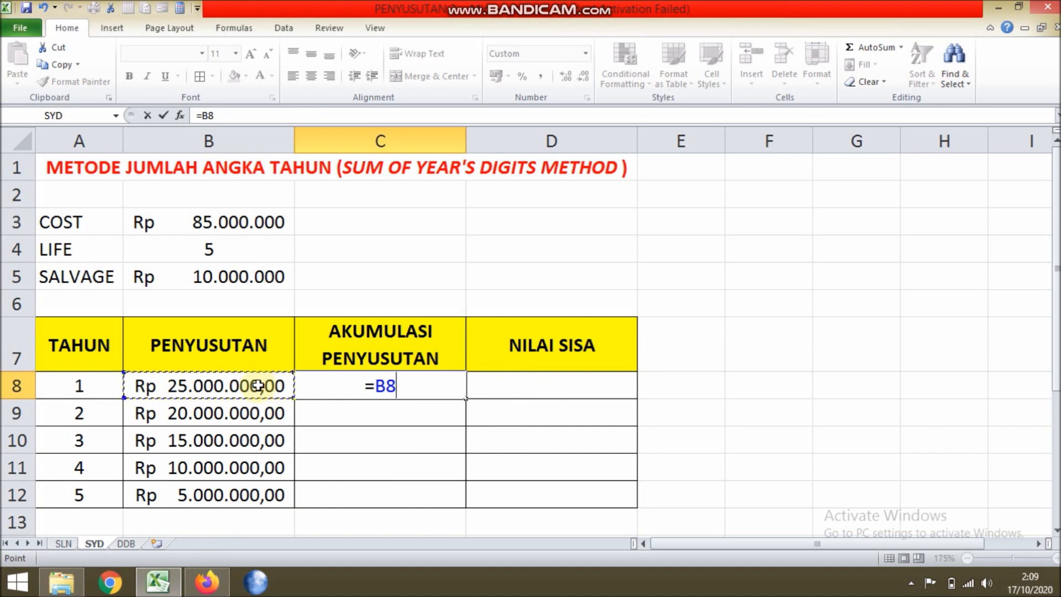
{"action": "key", "text": "Return"}
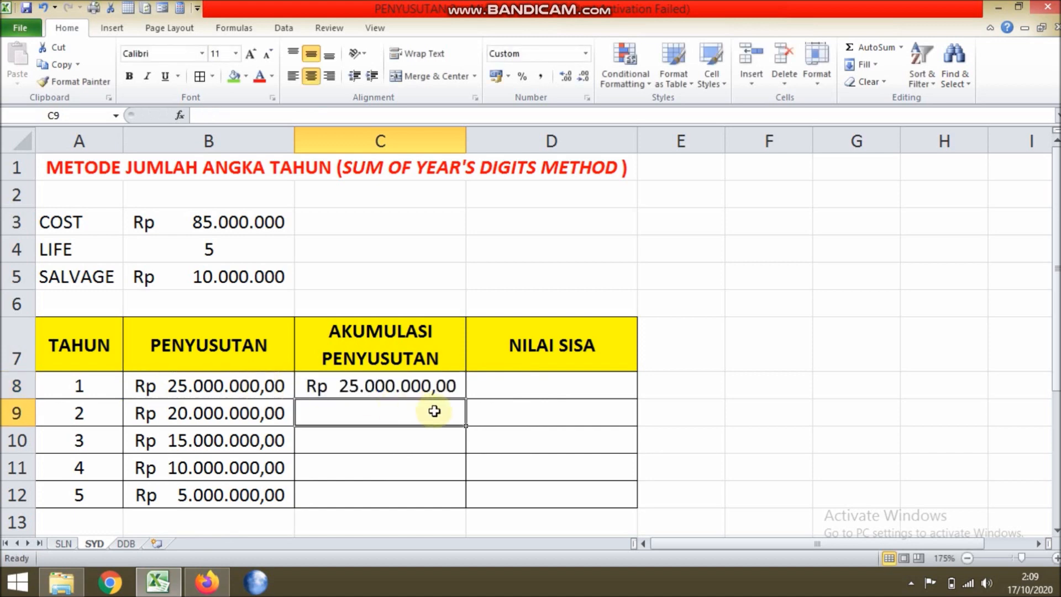
Enter =C8+B9 in C9 for the second year's accumulated depreciation and fill it down through C12.
{"action": "type", "text": "="}
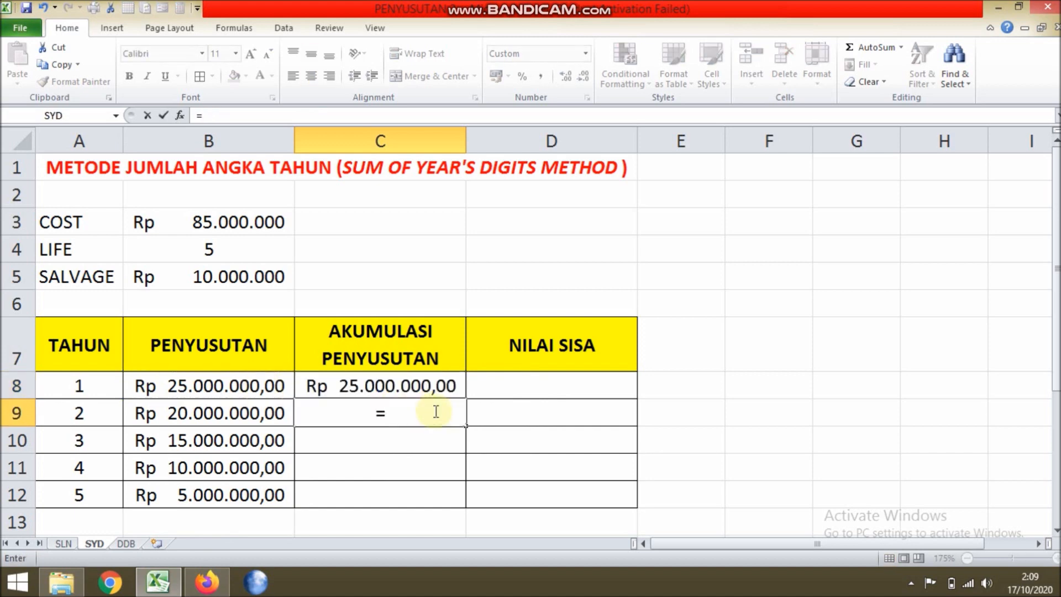
{"action": "left_click", "coordinate": [374, 389]}
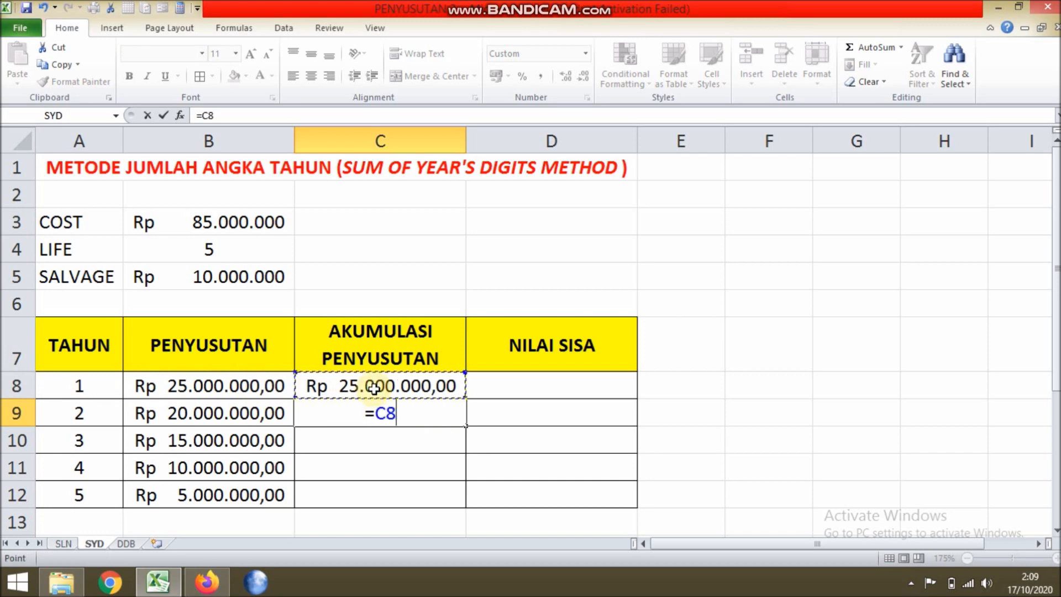
{"action": "type", "text": "_"}
{"action": "key", "text": "BackSpace"}
{"action": "type", "text": "+"}
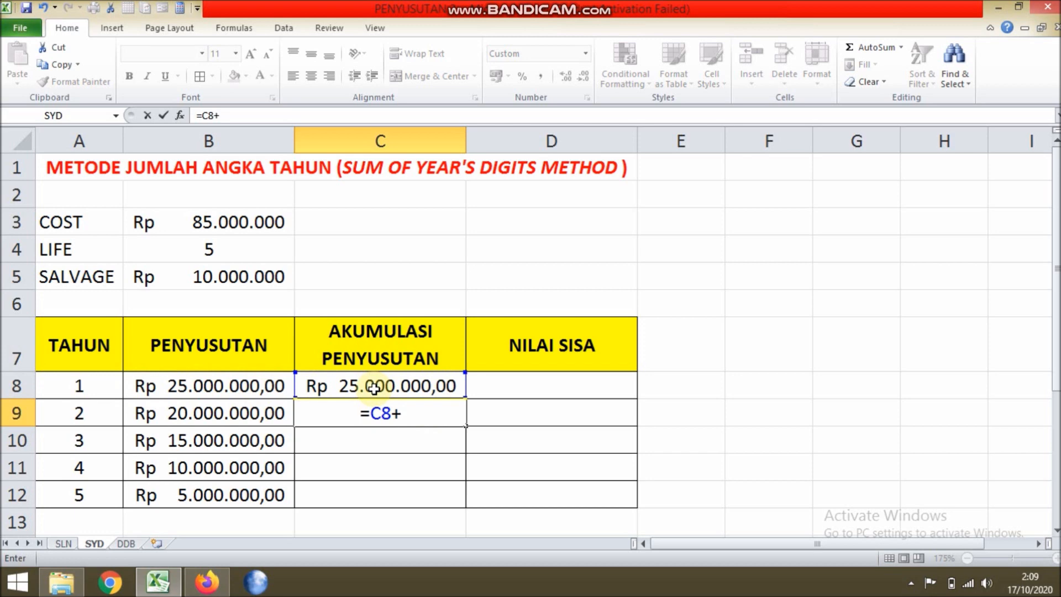
{"action": "left_click", "coordinate": [243, 410]}
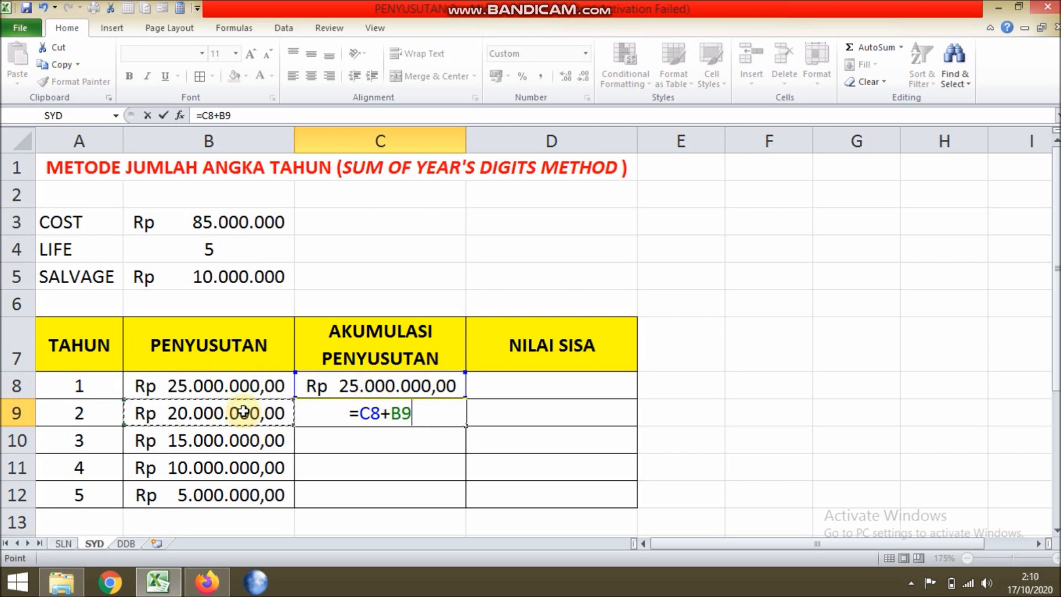
{"action": "key", "text": "Return"}
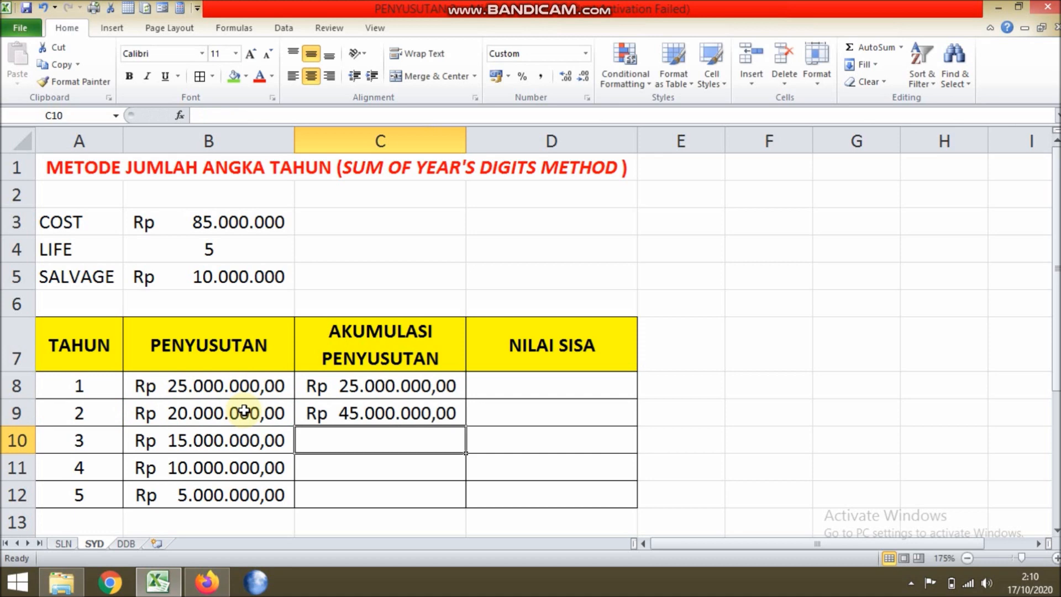
{"action": "left_click", "coordinate": [448, 421]}
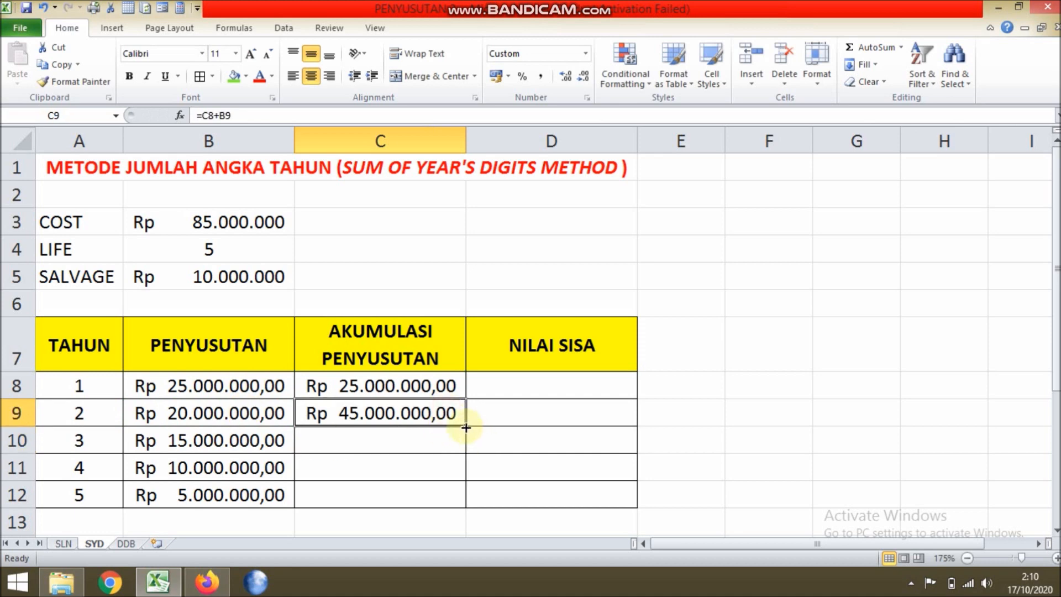
{"action": "left_click_drag", "start_coordinate": [466, 427], "coordinate": [475, 504]}
Enter =$B$3-C8 in D8 for the first year's remaining value and fill it down through D12.
{"action": "left_click", "coordinate": [583, 394]}
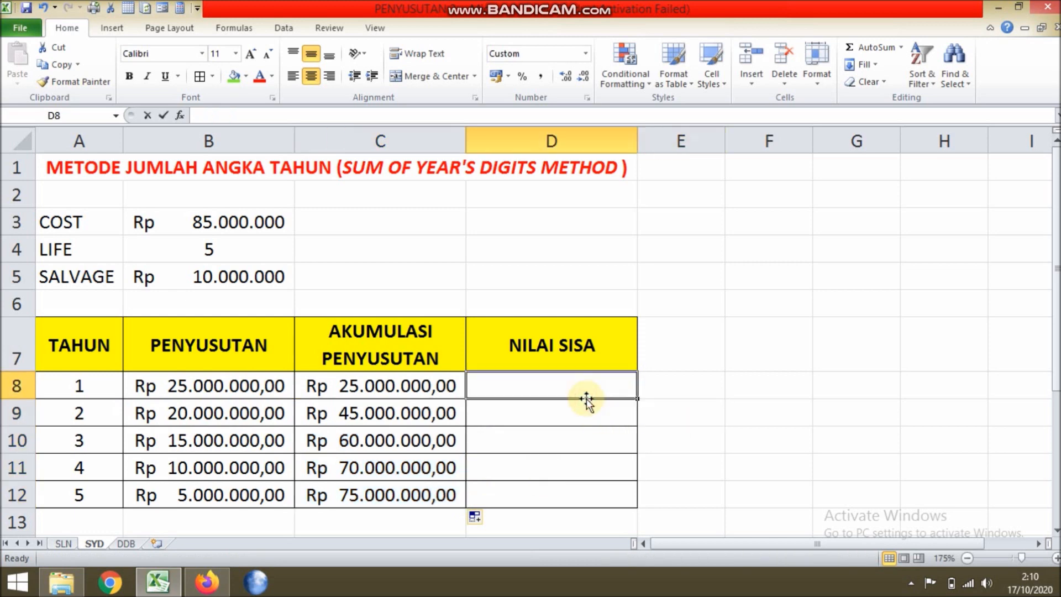
{"action": "type", "text": "]"}
{"action": "type", "text": "="}
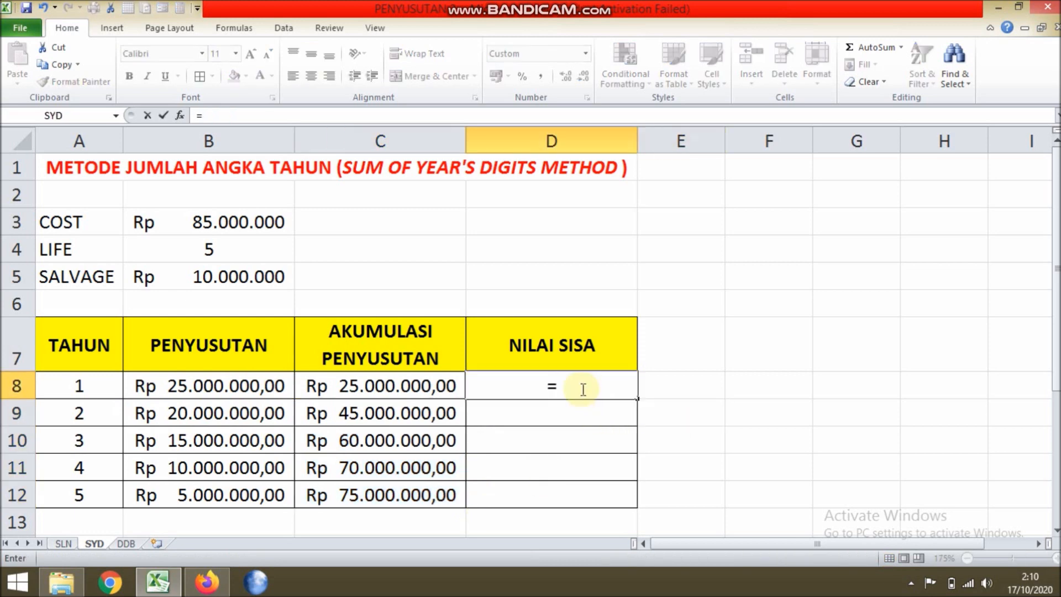
{"action": "left_click", "coordinate": [276, 224]}
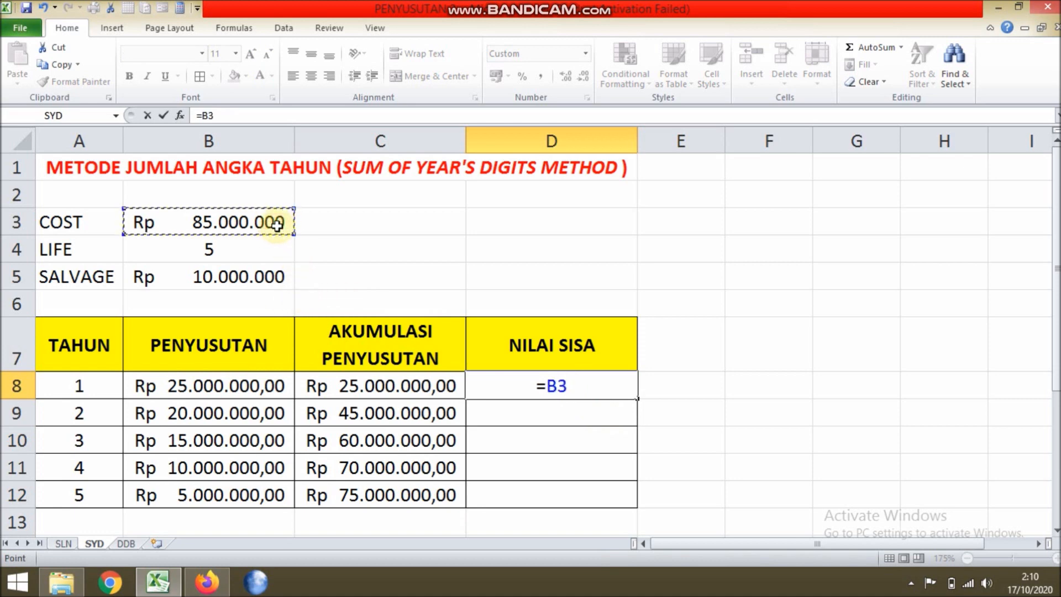
{"action": "key", "text": "F4"}
{"action": "type", "text": "="}
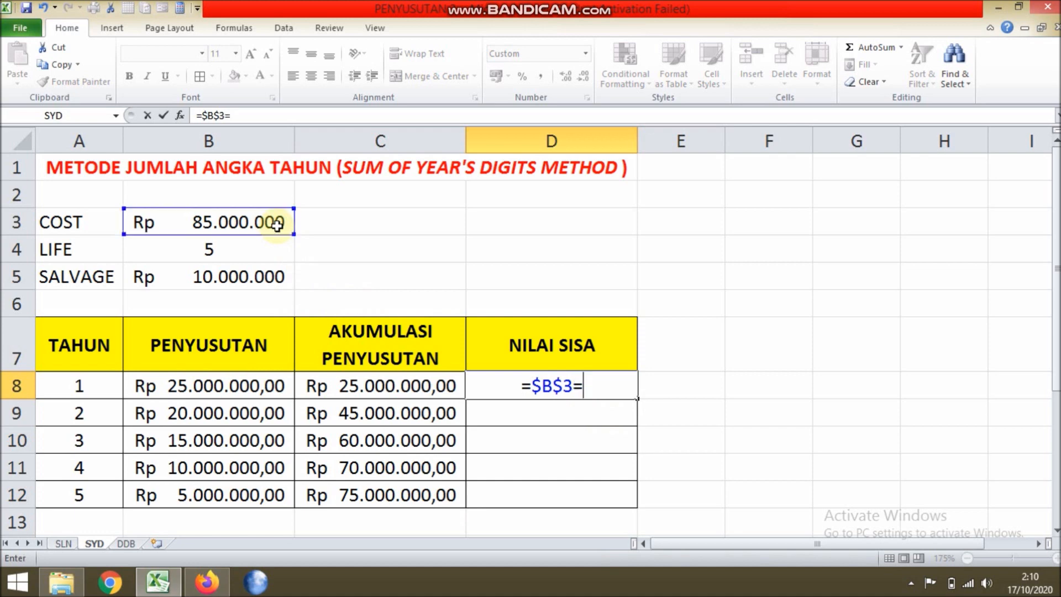
{"action": "key", "text": "BackSpace"}
{"action": "type", "text": "-"}
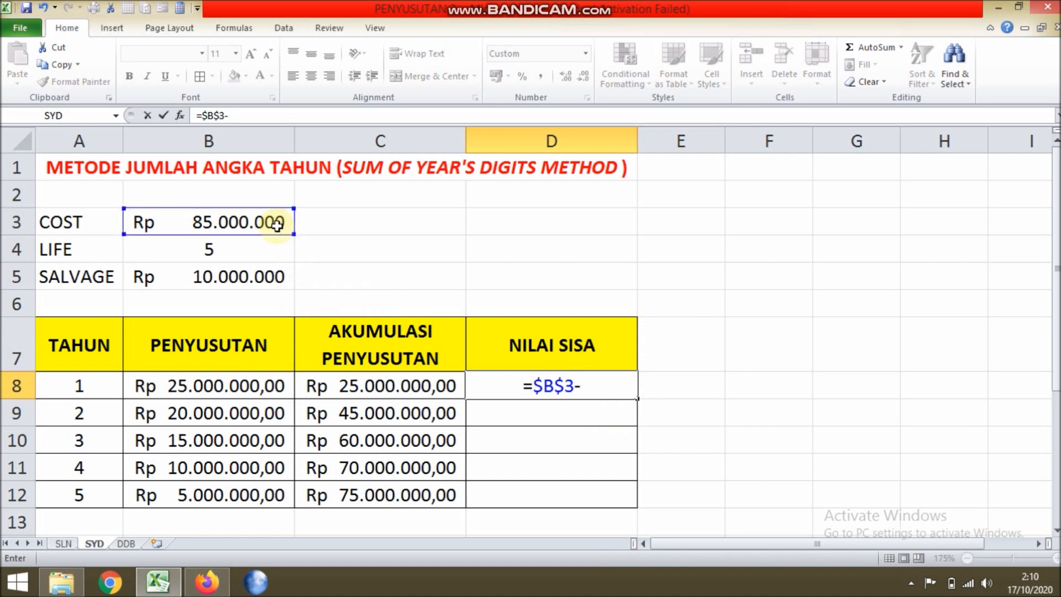
{"action": "left_click", "coordinate": [377, 384]}
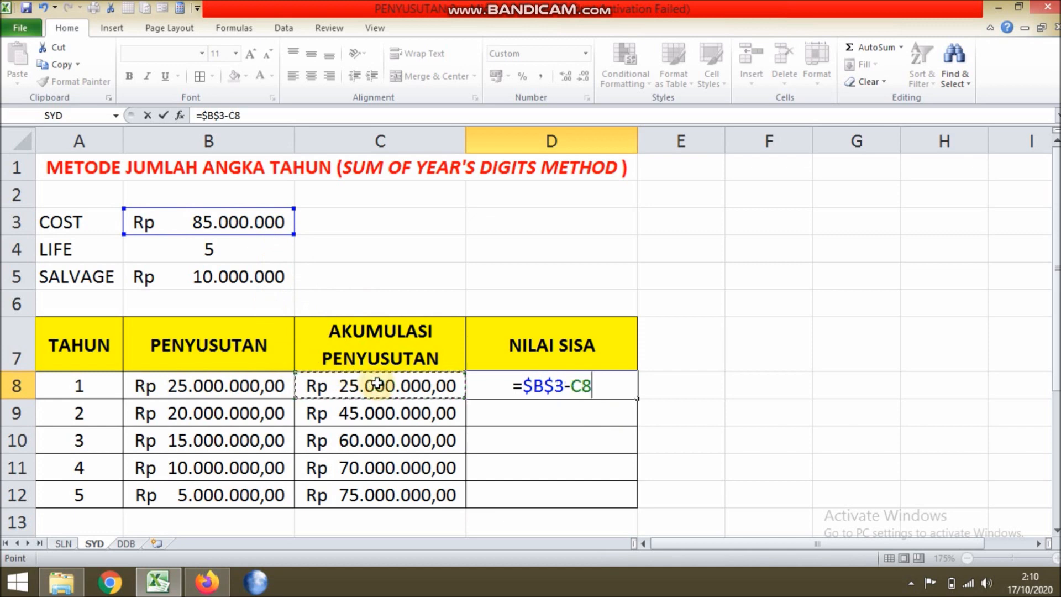
{"action": "key", "text": "Return"}
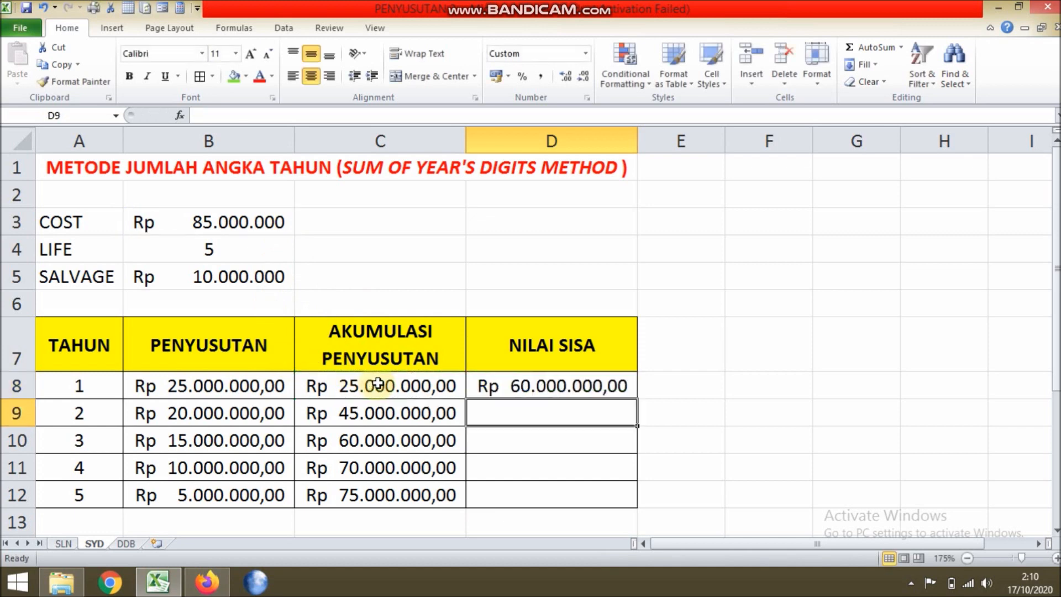
{"action": "left_click", "coordinate": [611, 389]}
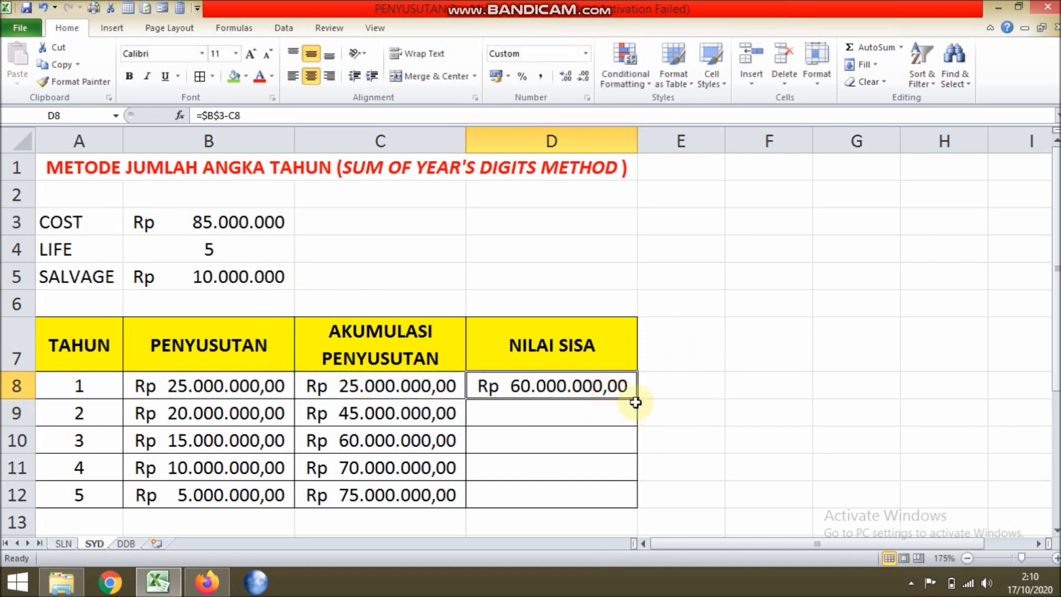
{"action": "left_click_drag", "start_coordinate": [641, 399], "coordinate": [630, 496]}
Highlight the final remaining value in D12 and the salvage value in B5 with green fill.
{"action": "left_click", "coordinate": [631, 496]}
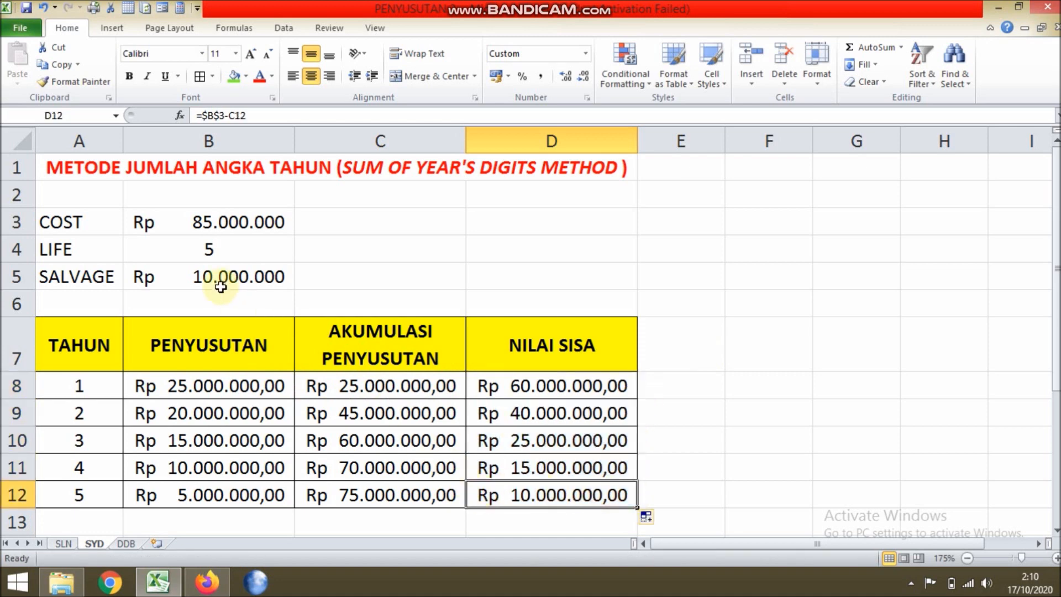
{"action": "left_click", "coordinate": [239, 278], "text": "ctrl"}
{"action": "left_click", "coordinate": [230, 81]}
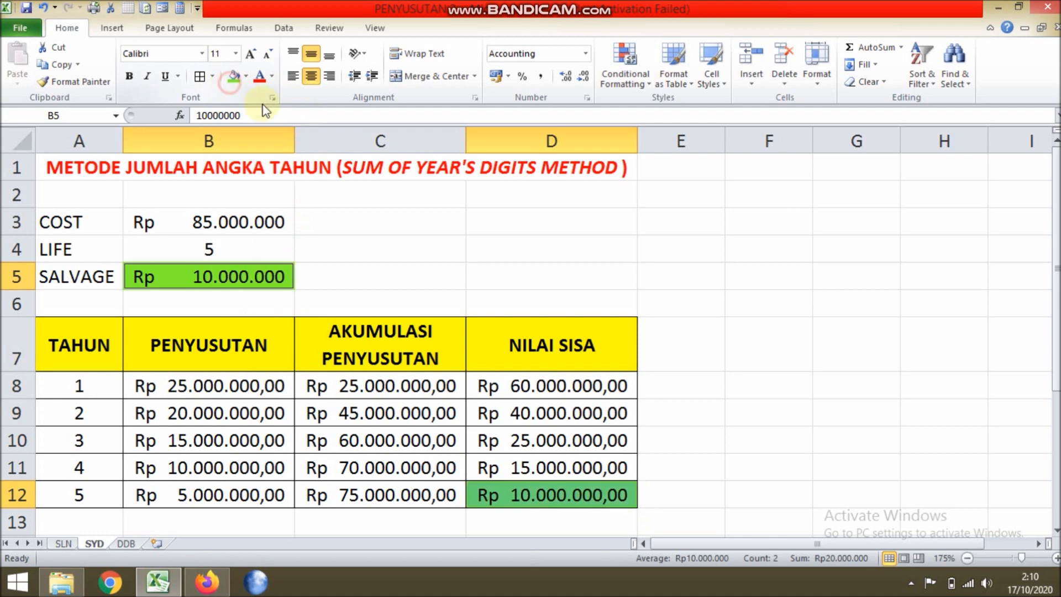
{"action": "left_click", "coordinate": [715, 355]}
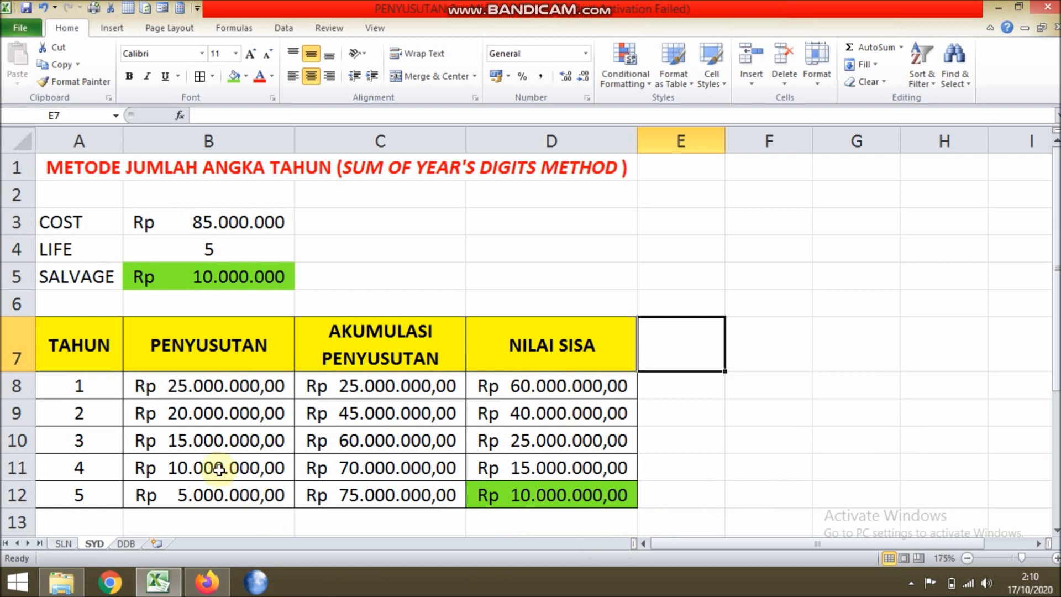
Search for the DDB function and insert it in B8 of the DDB sheet.
{"action": "left_click", "coordinate": [131, 541]}
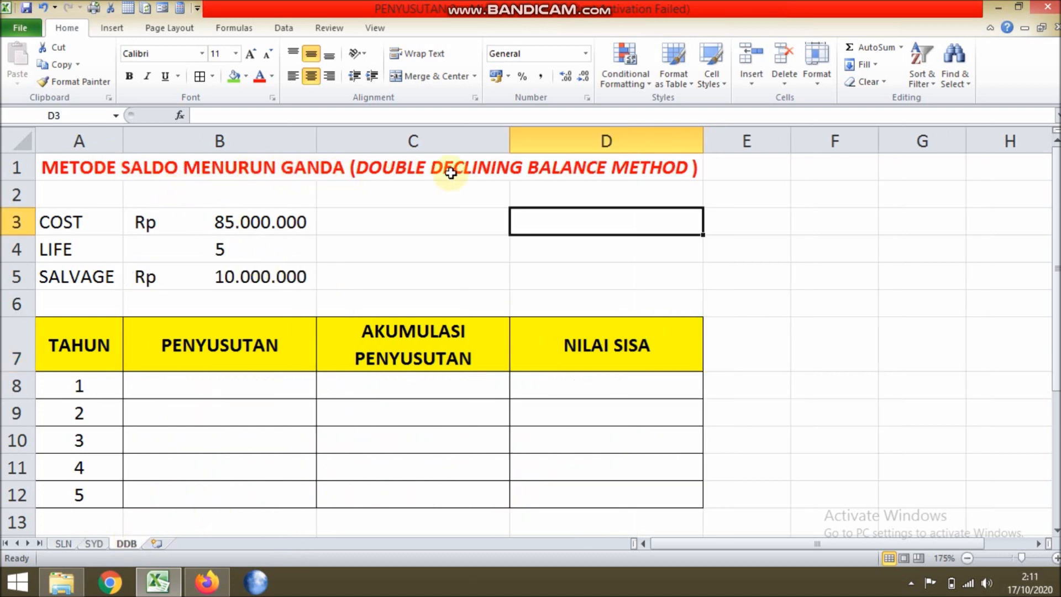
{"action": "left_click", "coordinate": [247, 383]}
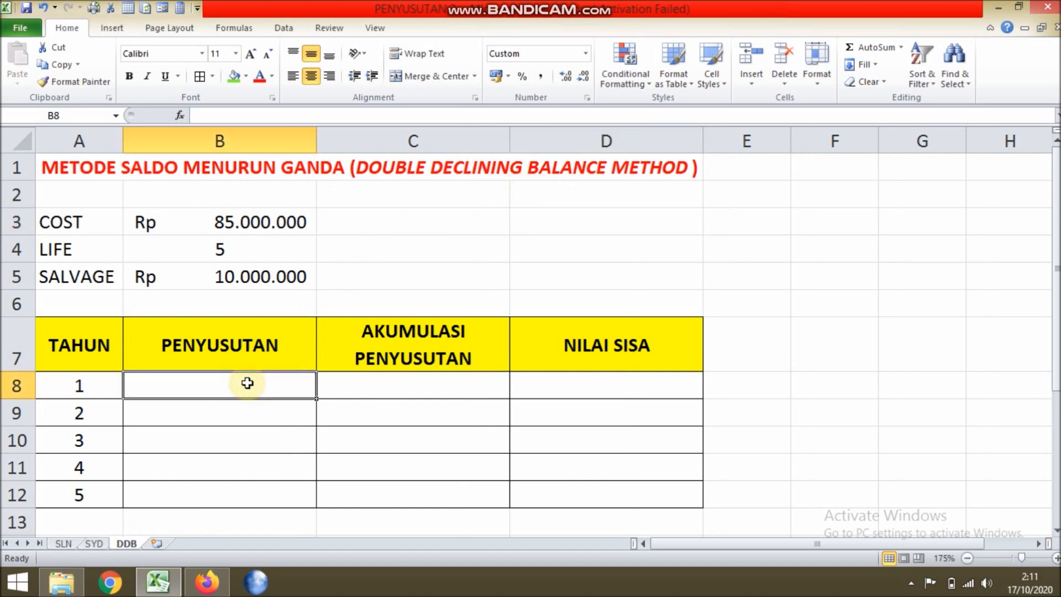
{"action": "left_click", "coordinate": [181, 116]}
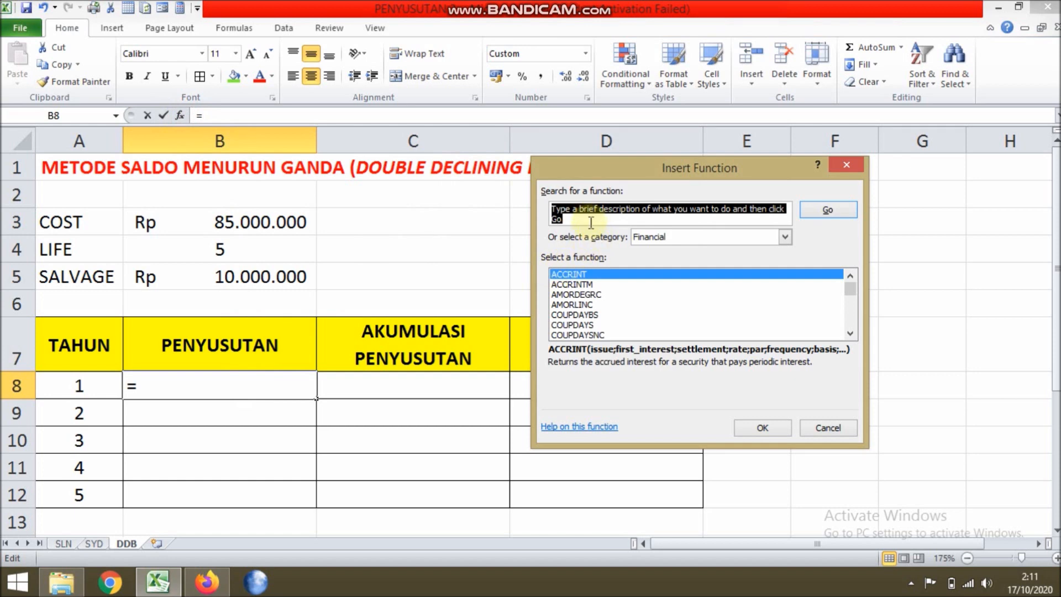
{"action": "type", "text": "DDB"}
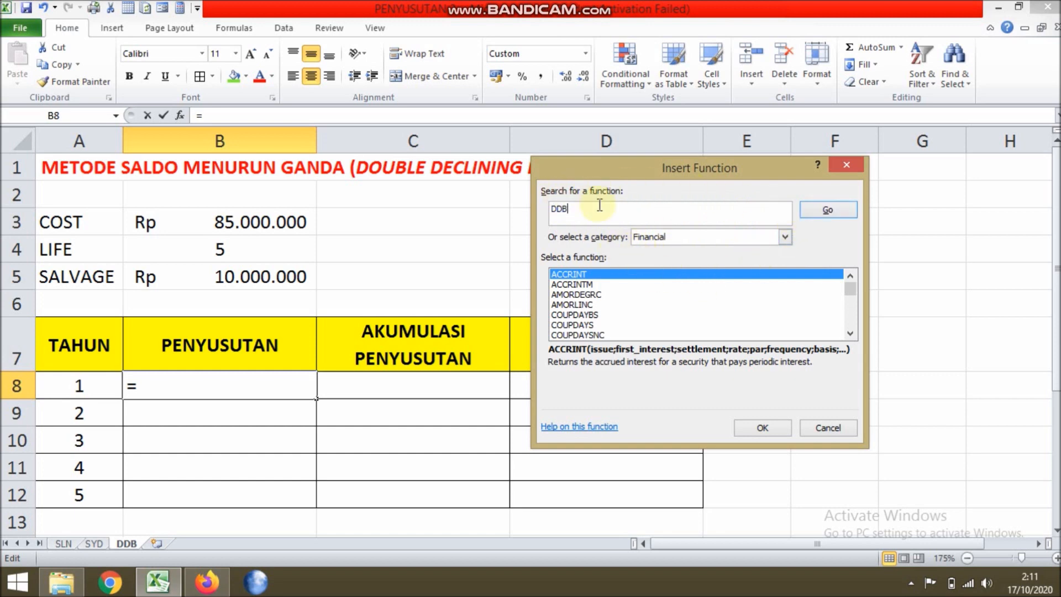
{"action": "left_click", "coordinate": [835, 209]}
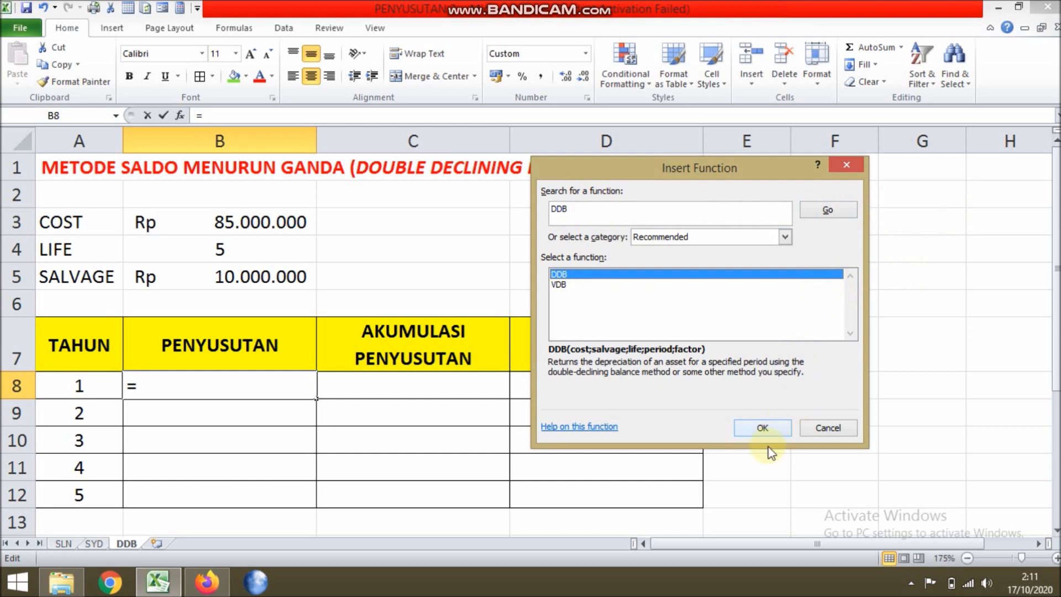
{"action": "left_click", "coordinate": [765, 427]}
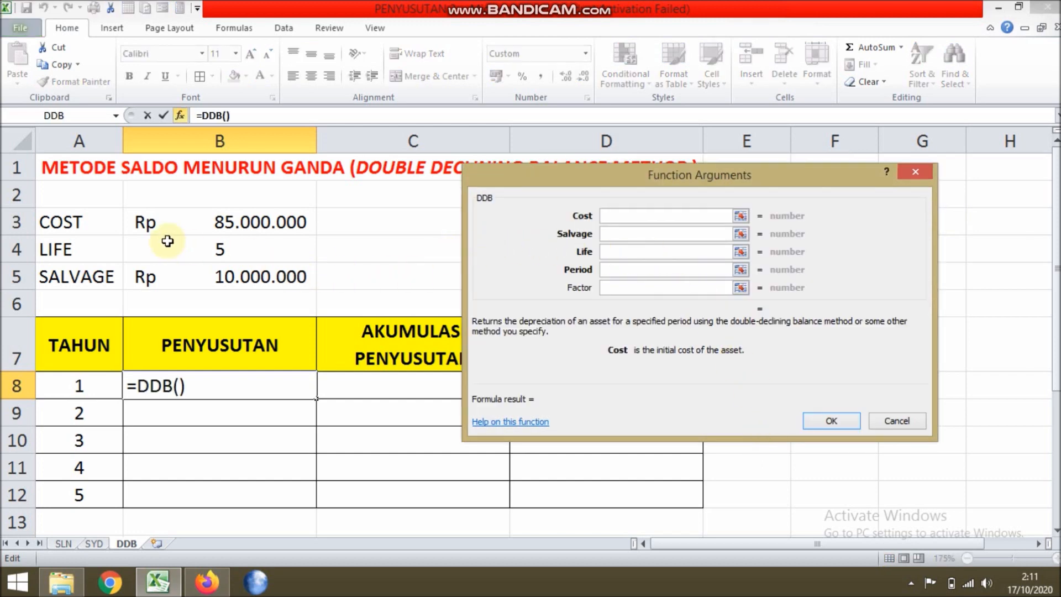
Set the DDB function's Cost argument to $B$3 and its Salvage argument to $B$5.
{"action": "left_click", "coordinate": [247, 221]}
{"action": "key", "text": "F4"}
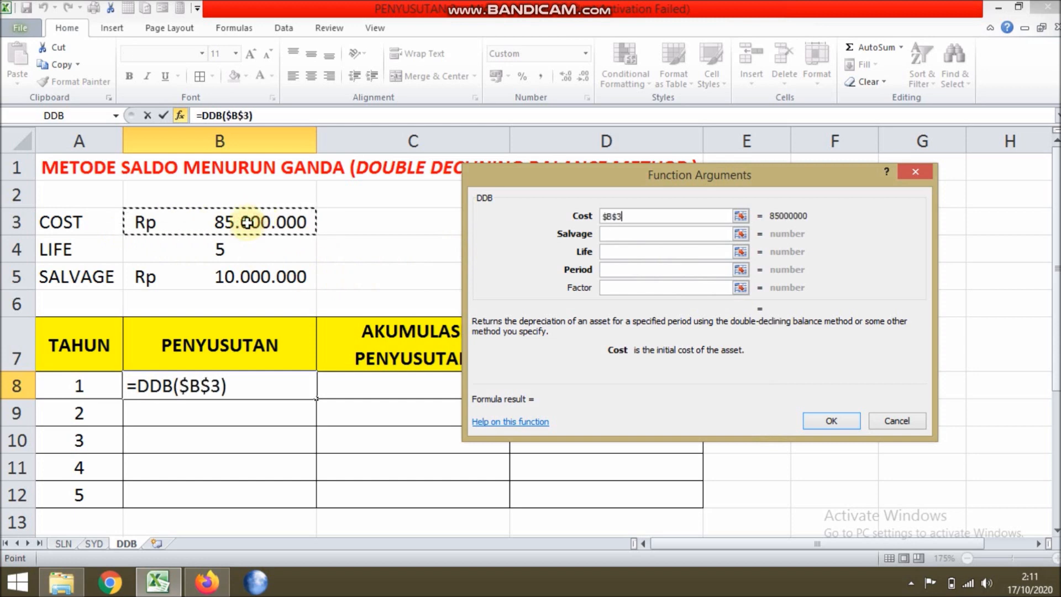
{"action": "left_click", "coordinate": [611, 233]}
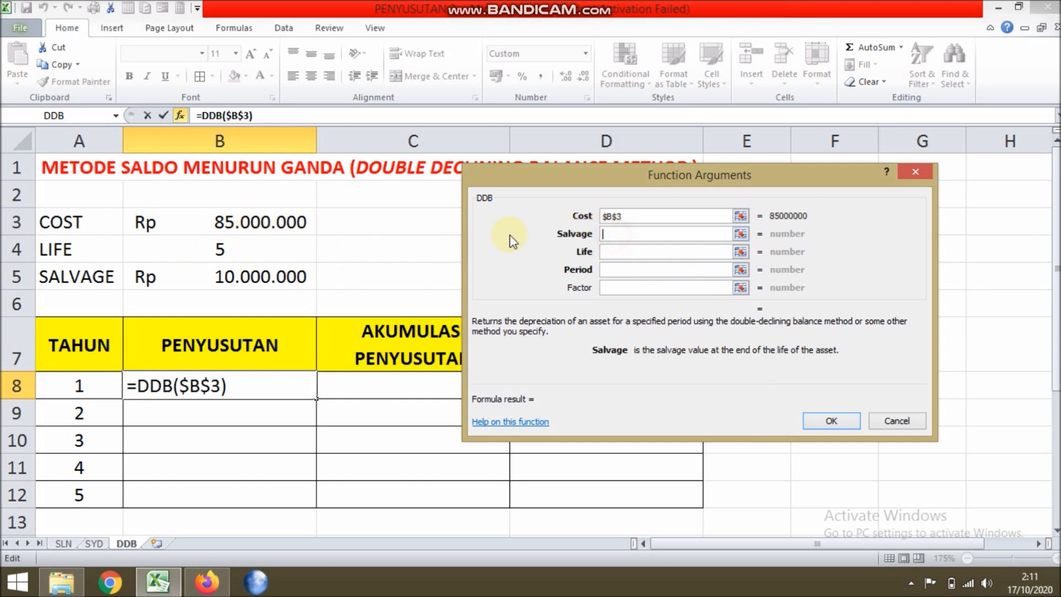
{"action": "left_click", "coordinate": [295, 279]}
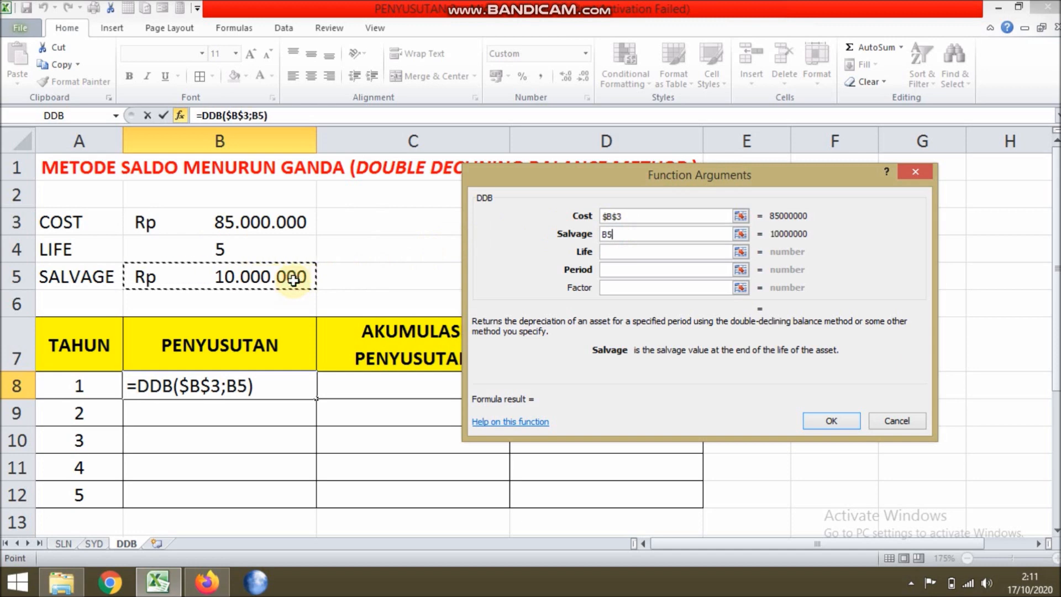
{"action": "key", "text": "F4"}
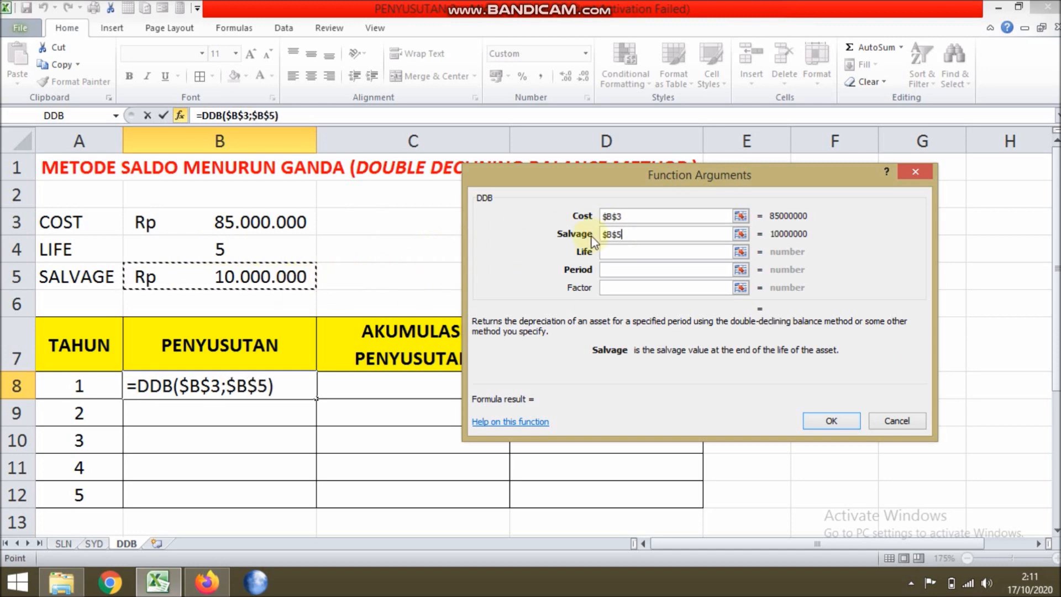
Set the DDB function's Life argument to $B$4 and Period to A8, leave Factor blank, and insert the formula in B8.
{"action": "left_click", "coordinate": [621, 251]}
{"action": "left_click", "coordinate": [215, 251]}
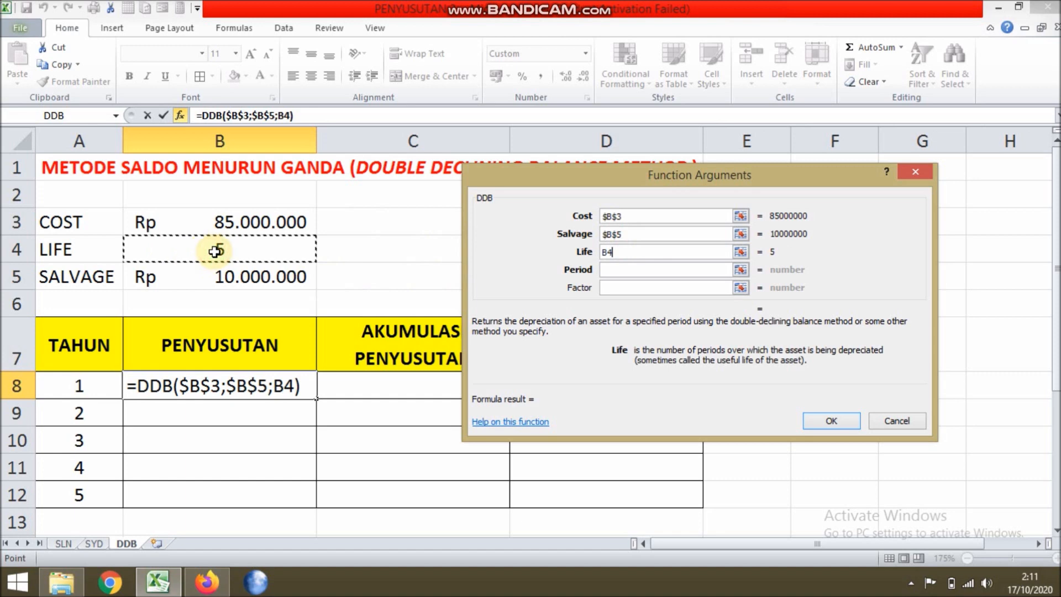
{"action": "key", "text": "F4"}
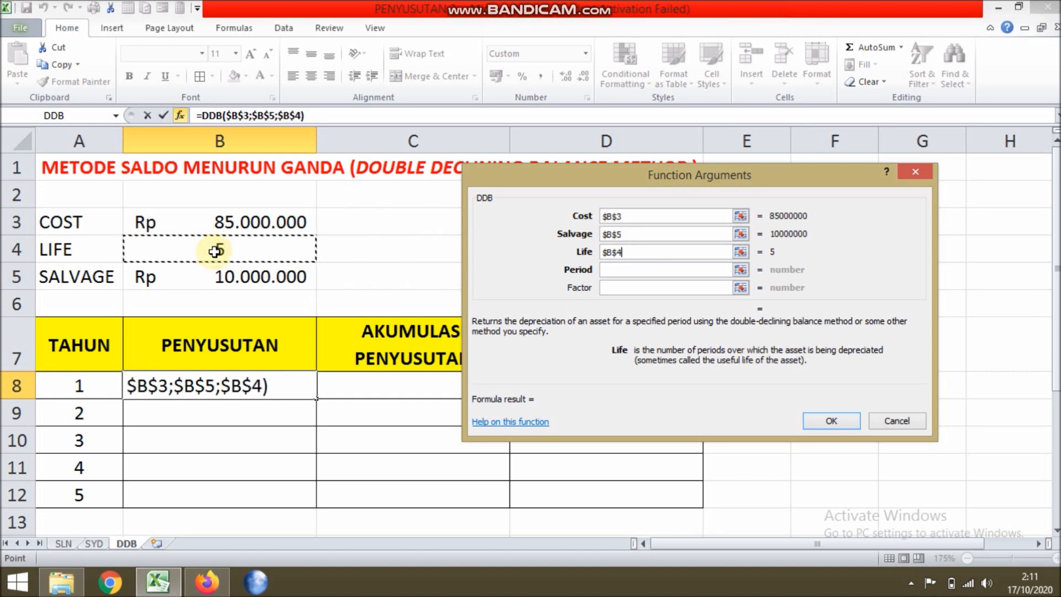
{"action": "left_click", "coordinate": [630, 269]}
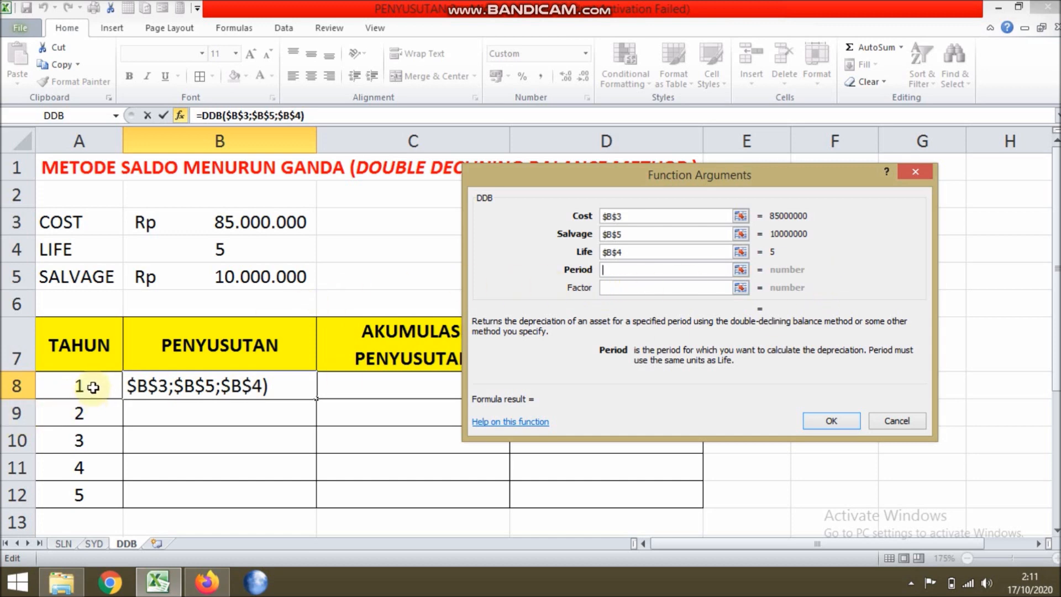
{"action": "left_click", "coordinate": [72, 390]}
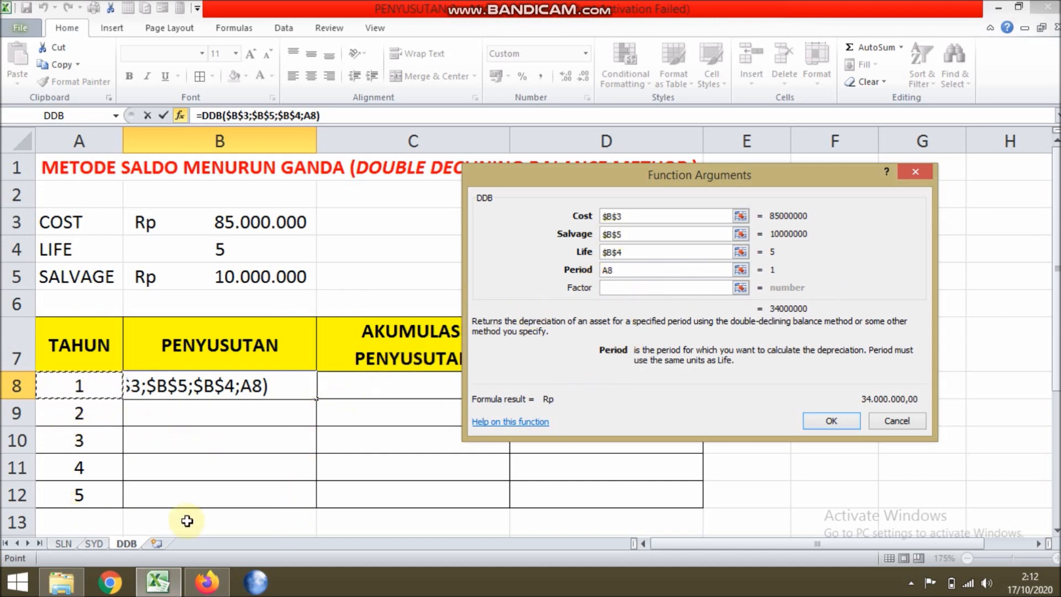
{"action": "left_click", "coordinate": [623, 289]}
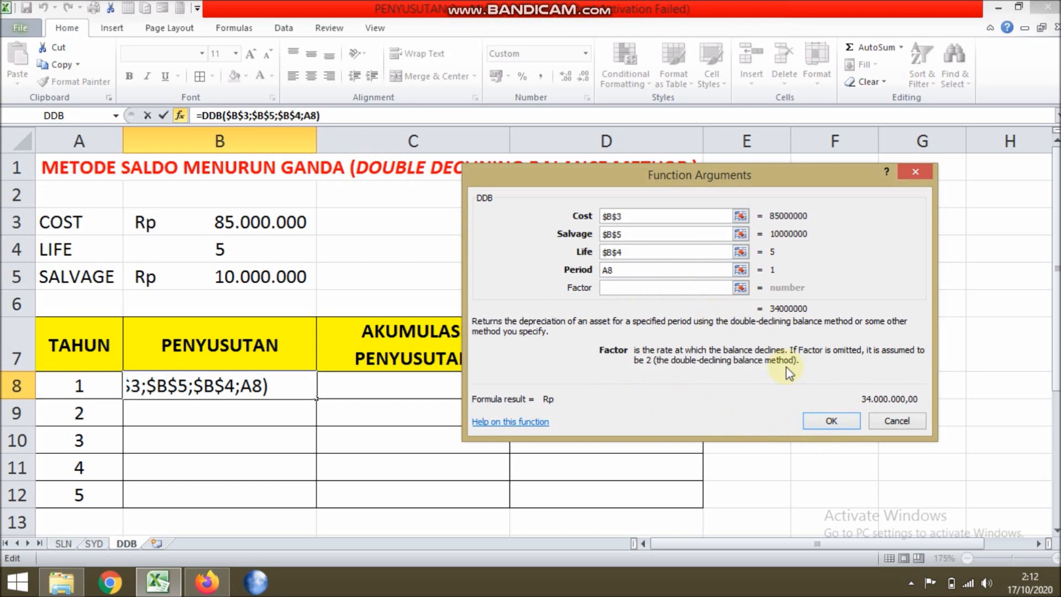
{"action": "left_click", "coordinate": [832, 421]}
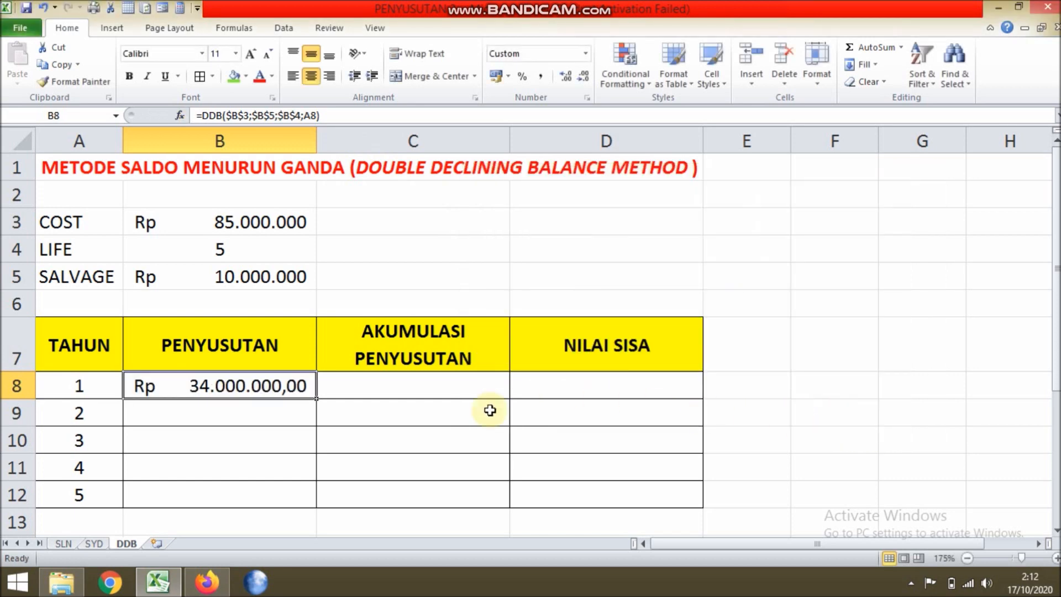
Format B8:D12 as Rp accounting currency with two decimal places.
{"action": "left_click", "coordinate": [306, 412]}
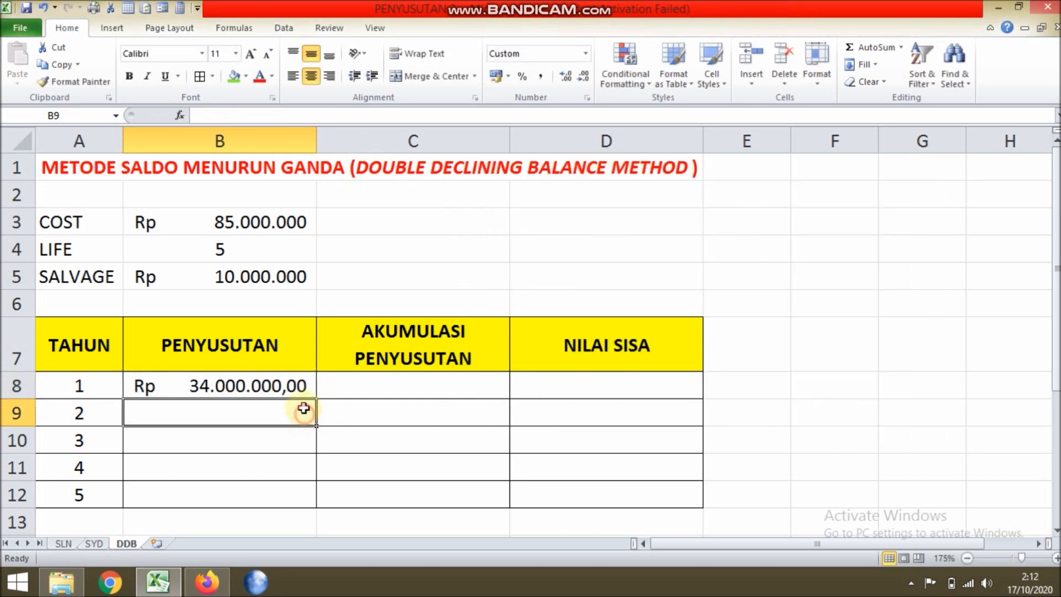
{"action": "left_click_drag", "start_coordinate": [298, 384], "coordinate": [685, 498]}
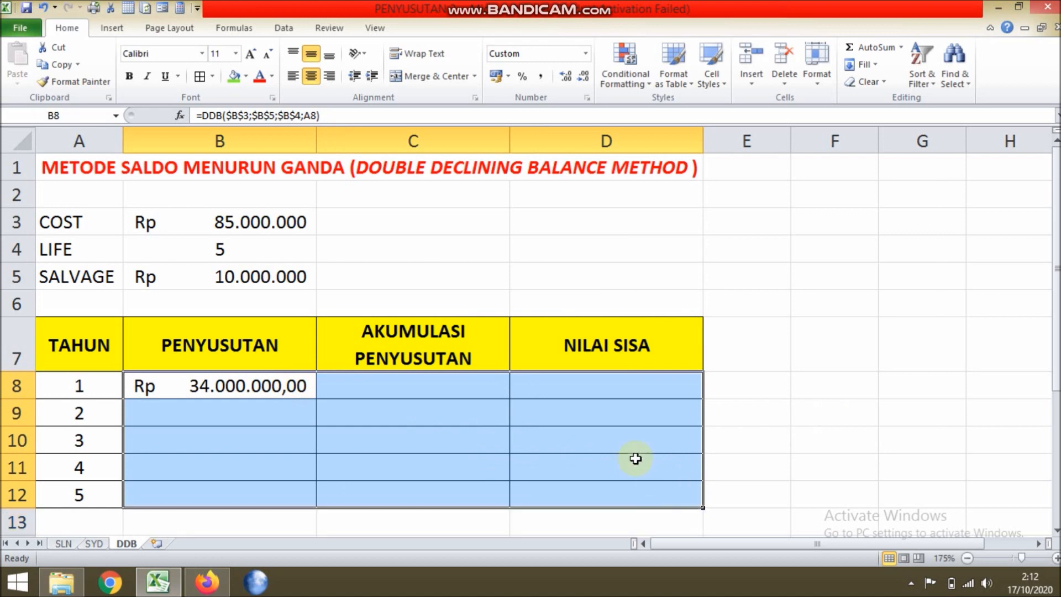
{"action": "left_click", "coordinate": [493, 78]}
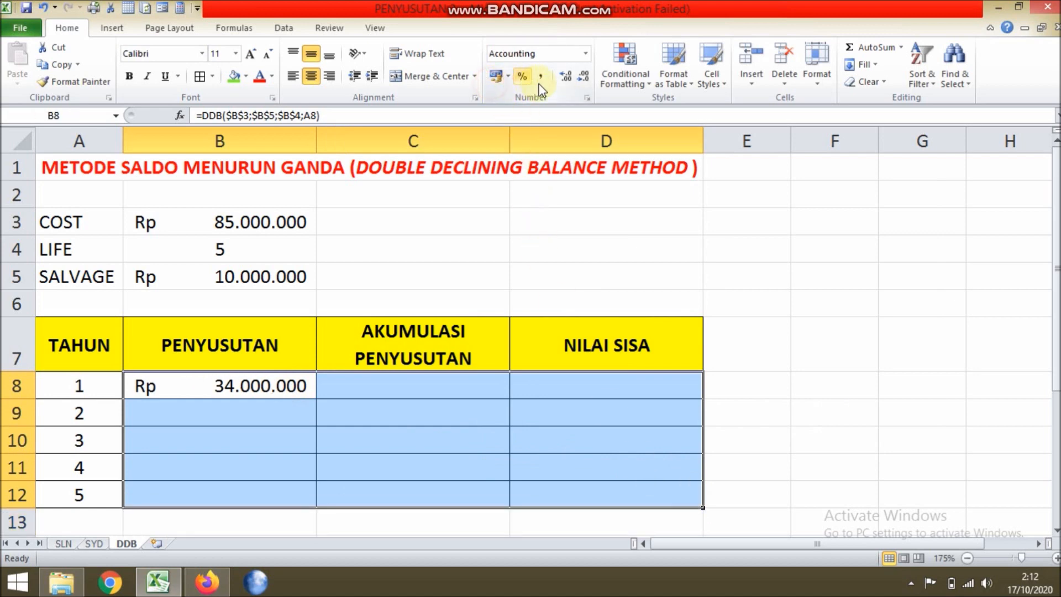
{"action": "left_click", "coordinate": [567, 78]}
{"action": "left_click", "coordinate": [567, 77]}
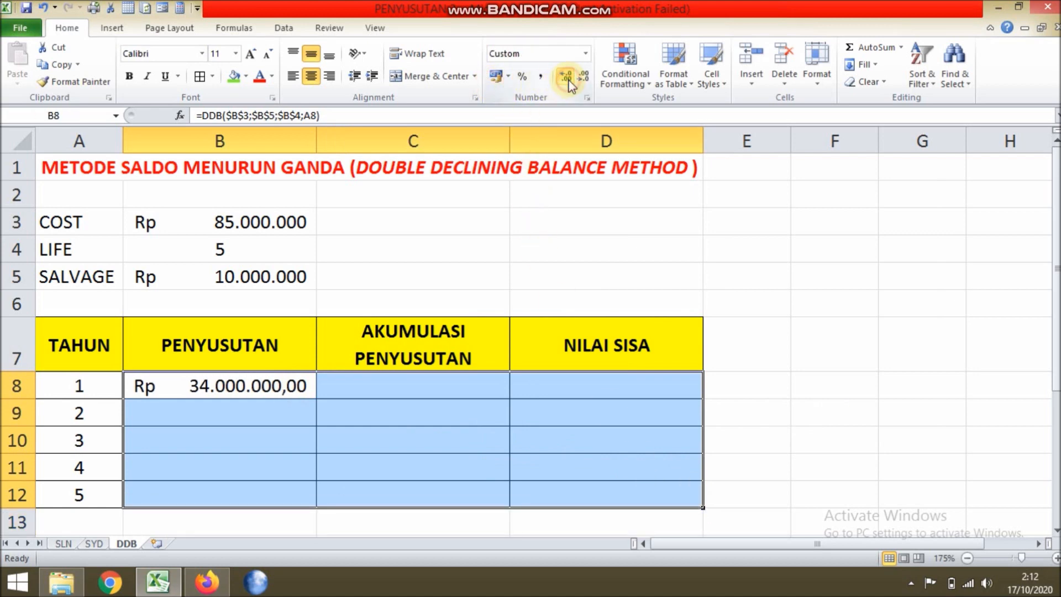
Fill the DDB formula from B8 down through B12.
{"action": "left_click", "coordinate": [307, 407]}
{"action": "left_click", "coordinate": [303, 384]}
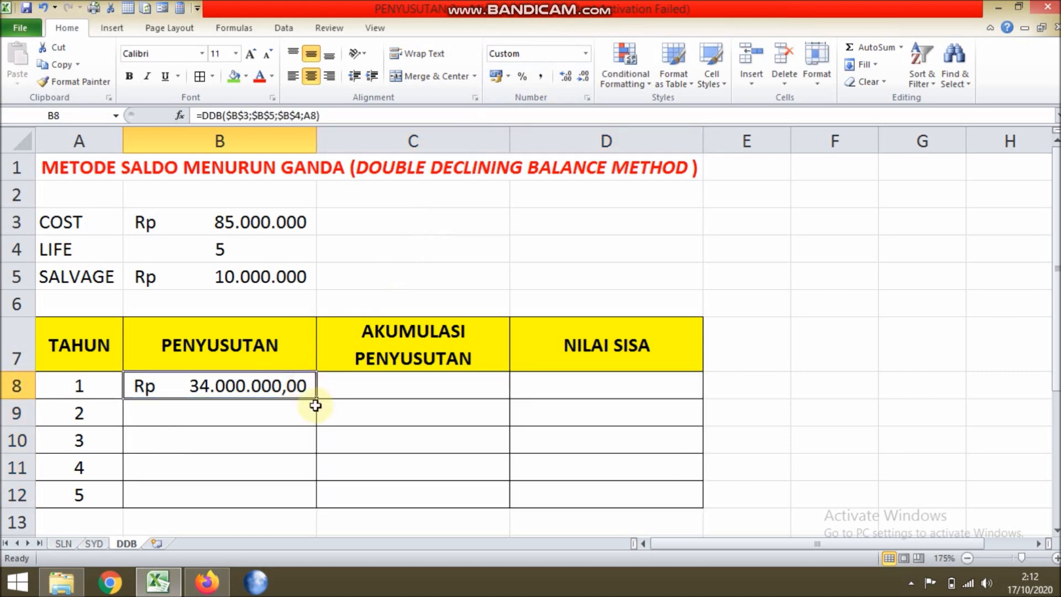
{"action": "left_click_drag", "start_coordinate": [315, 399], "coordinate": [293, 500]}
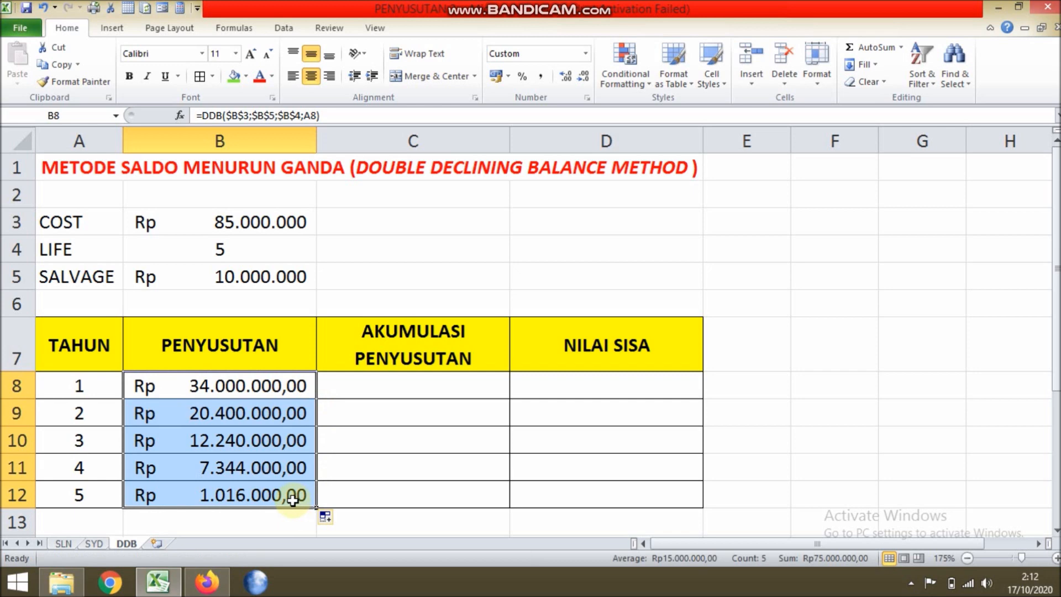
Examine the yearly depreciation in B8:B12, compare it with the SLN and SYD sheets, and return to C8 on the DDB sheet.
{"action": "left_click", "coordinate": [273, 385]}
{"action": "left_click", "coordinate": [260, 440]}
{"action": "left_click", "coordinate": [251, 467]}
{"action": "left_click", "coordinate": [247, 489]}
{"action": "left_click", "coordinate": [239, 462]}
{"action": "left_click", "coordinate": [243, 433]}
{"action": "left_click", "coordinate": [250, 406]}
{"action": "left_click", "coordinate": [246, 385]}
{"action": "left_click", "coordinate": [247, 410]}
{"action": "left_click", "coordinate": [250, 441]}
{"action": "left_click", "coordinate": [252, 417]}
{"action": "left_click", "coordinate": [253, 439]}
{"action": "left_click", "coordinate": [253, 420]}
{"action": "left_click", "coordinate": [250, 439]}
{"action": "left_click", "coordinate": [255, 384]}
{"action": "left_click", "coordinate": [257, 414]}
{"action": "left_click", "coordinate": [253, 445]}
{"action": "left_click", "coordinate": [254, 469]}
{"action": "left_click", "coordinate": [254, 493]}
{"action": "left_click", "coordinate": [254, 387]}
{"action": "left_click", "coordinate": [255, 417]}
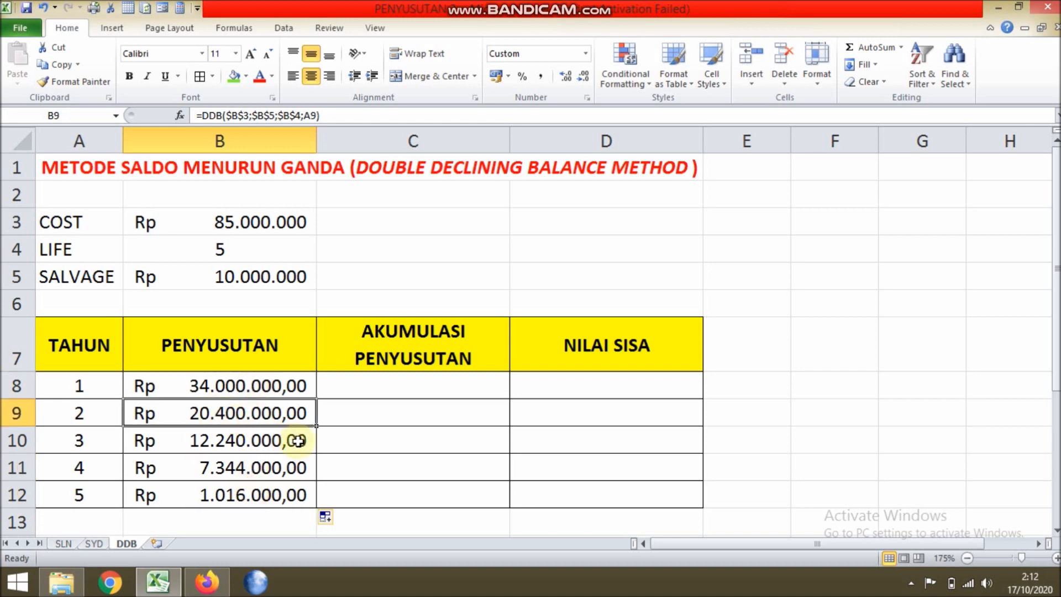
{"action": "left_click", "coordinate": [224, 441]}
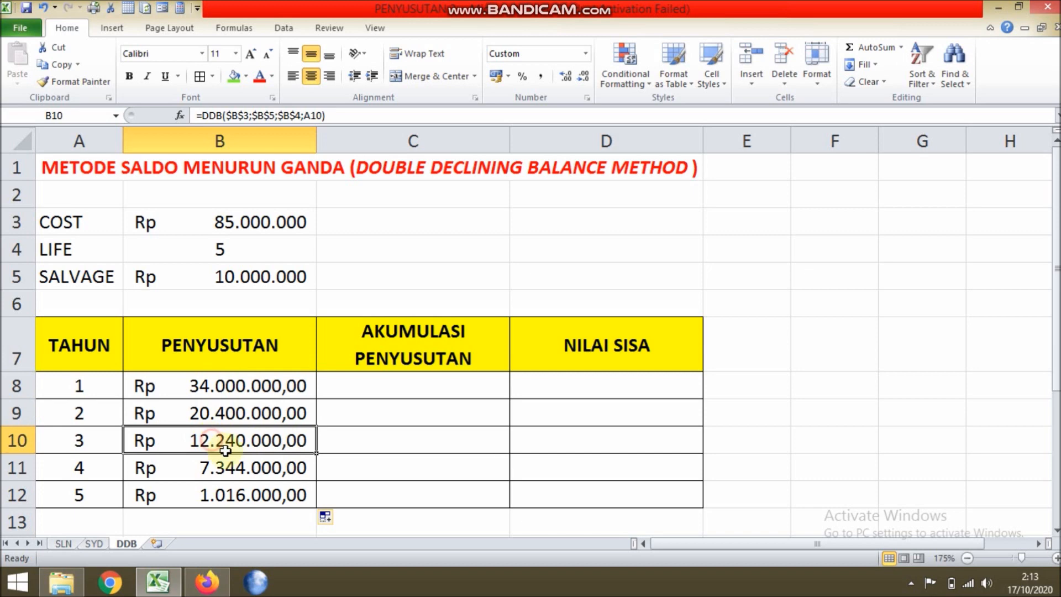
{"action": "left_click", "coordinate": [239, 471]}
{"action": "left_click", "coordinate": [242, 498]}
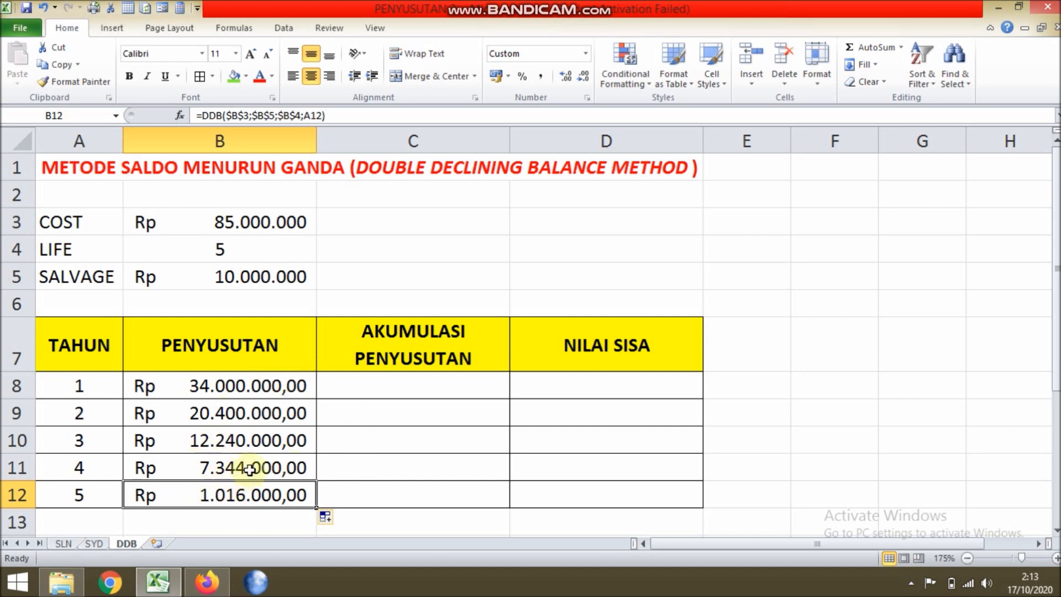
{"action": "left_click", "coordinate": [220, 385]}
{"action": "left_click", "coordinate": [225, 420]}
{"action": "left_click", "coordinate": [228, 447]}
{"action": "left_click", "coordinate": [275, 501]}
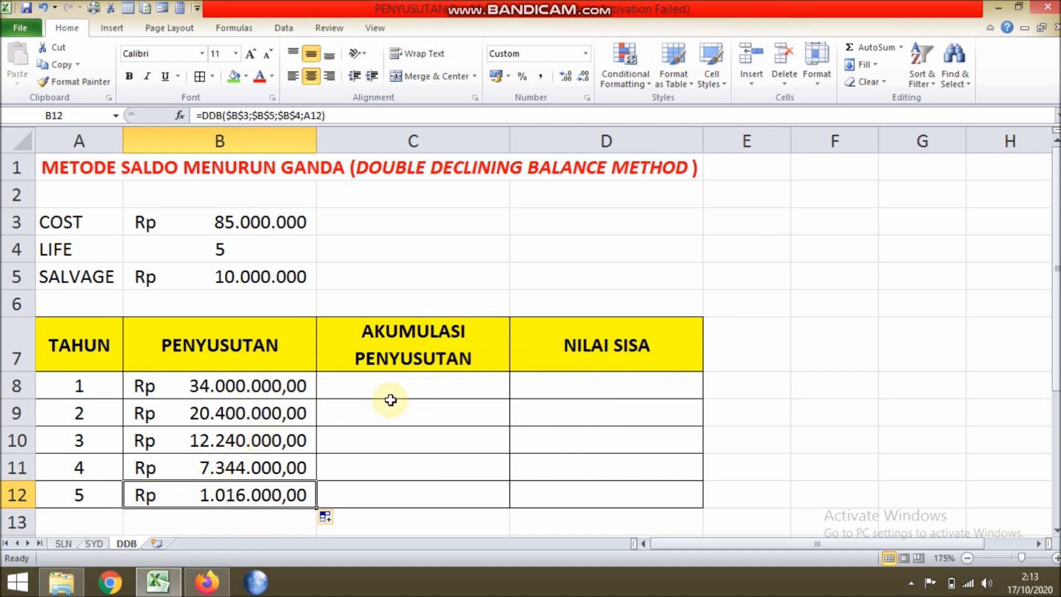
{"action": "left_click", "coordinate": [406, 384]}
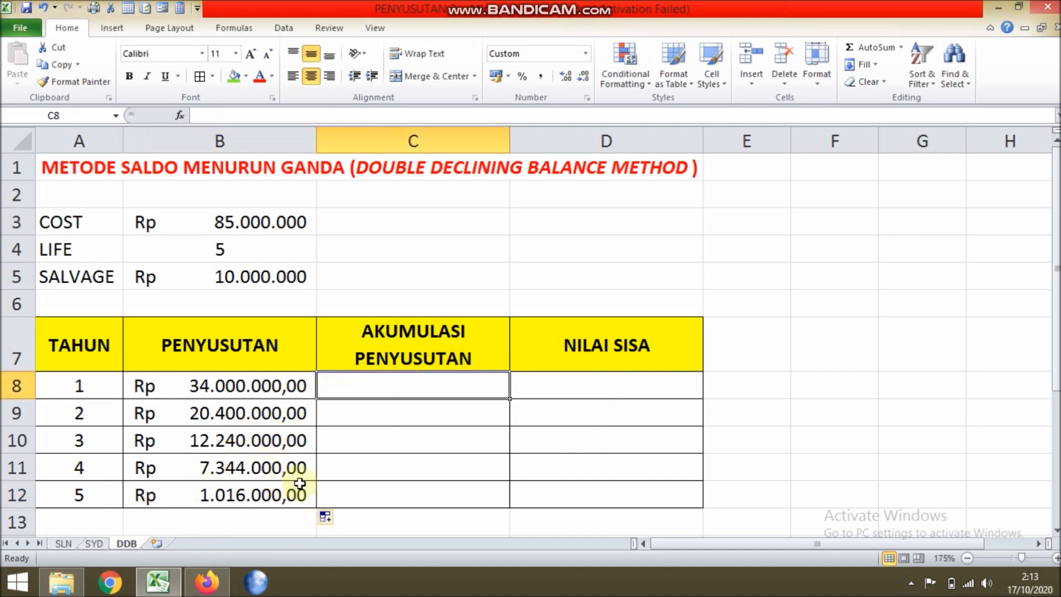
{"action": "left_click", "coordinate": [63, 543]}
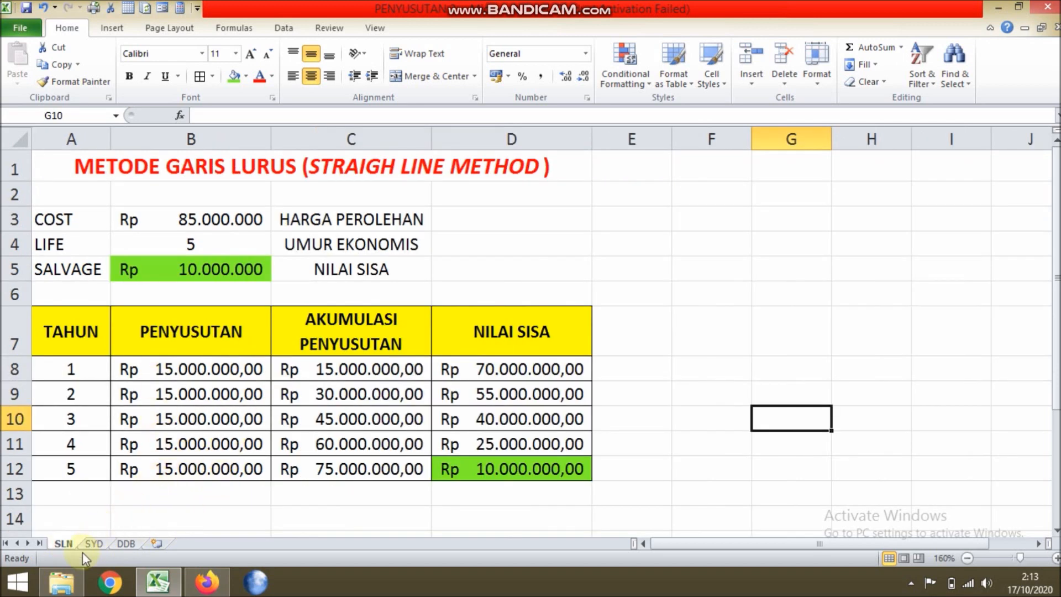
{"action": "left_click", "coordinate": [94, 543]}
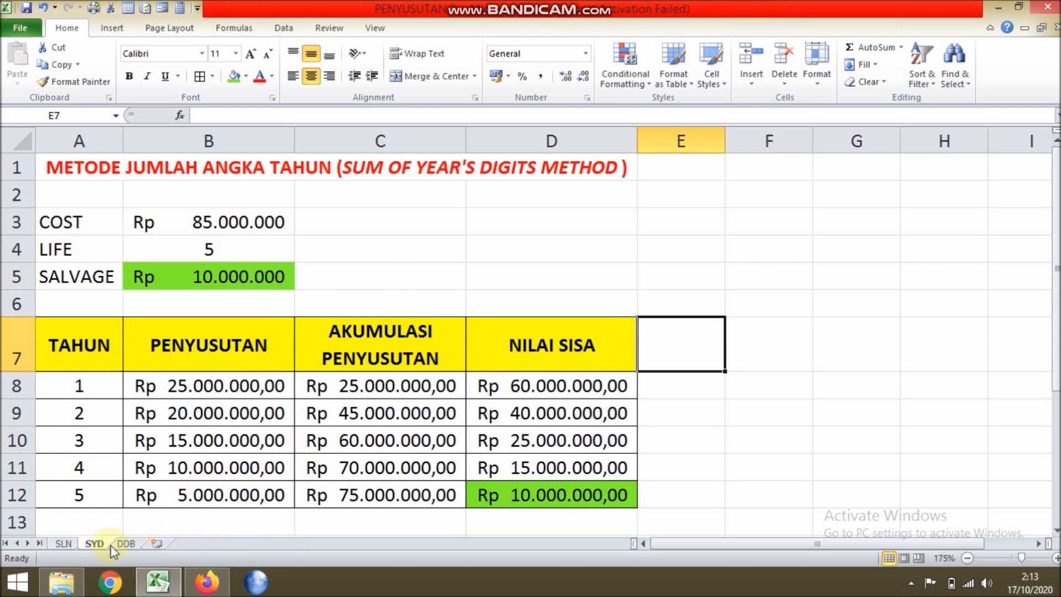
{"action": "left_click", "coordinate": [126, 544]}
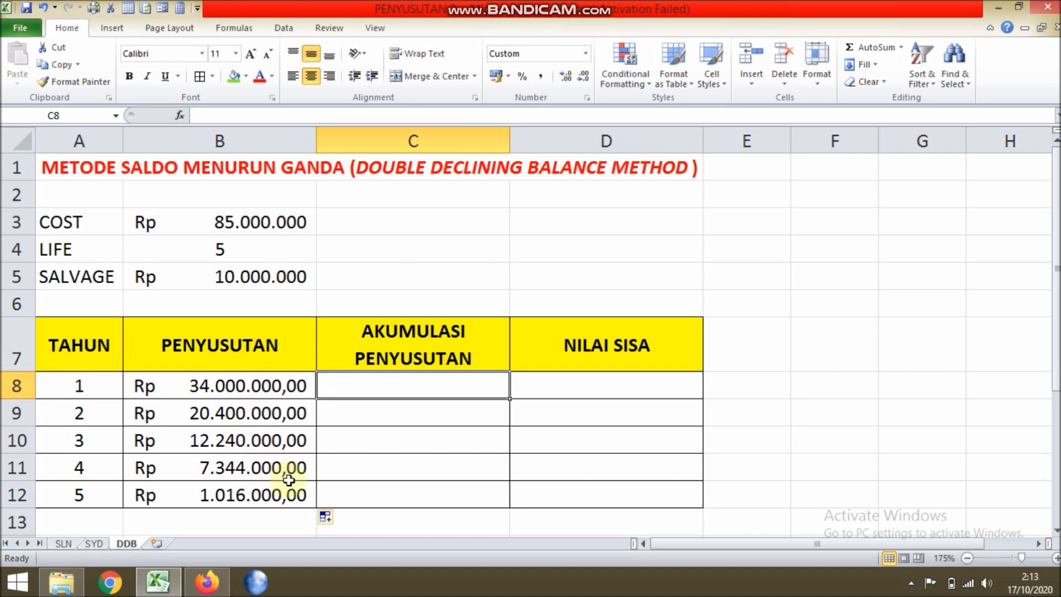
Enter =B8 in C8 as the first year's accumulated depreciation.
{"action": "type", "text": "="}
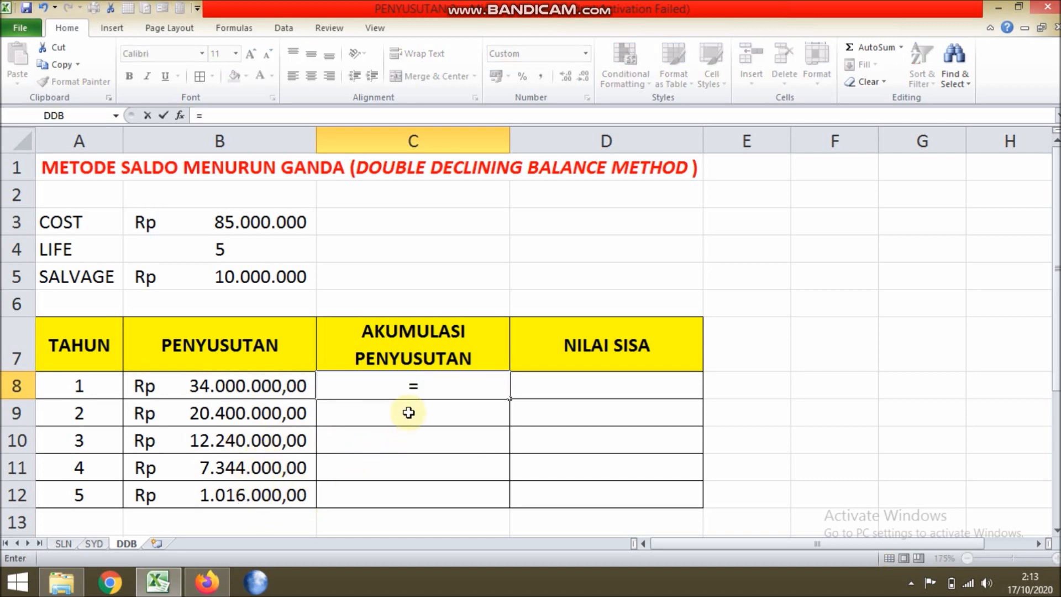
{"action": "left_click", "coordinate": [221, 384]}
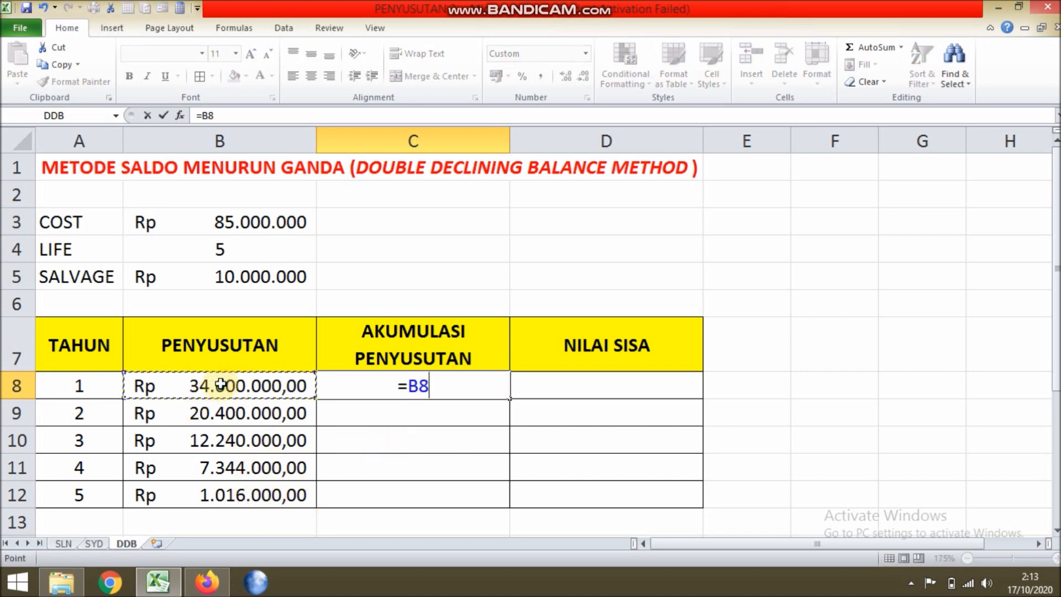
{"action": "key", "text": "Return"}
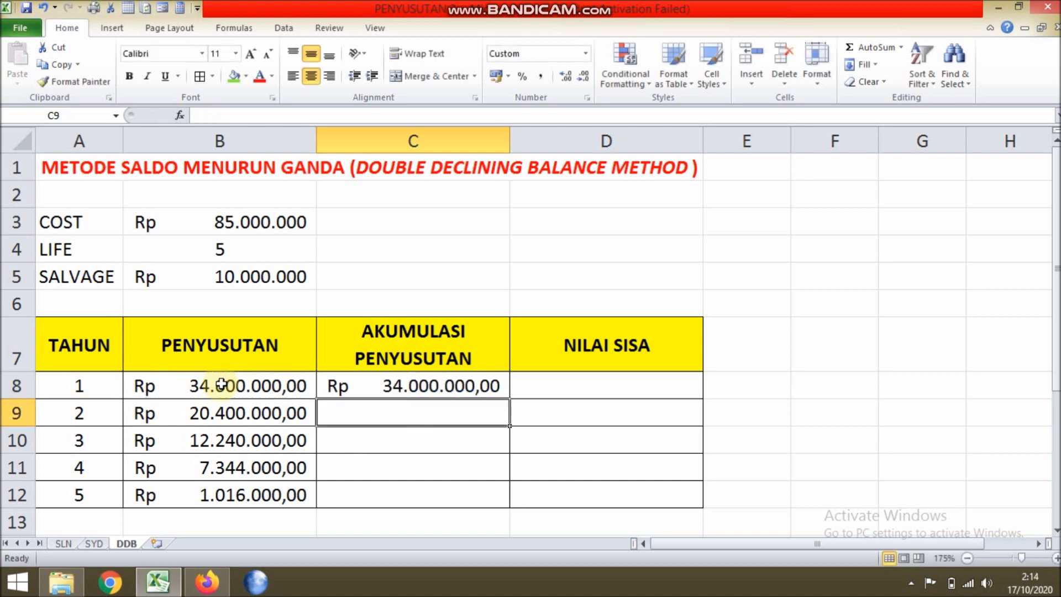
Enter =C8+B9 in C9 for the second year's accumulated depreciation and fill it down through C12.
{"action": "type", "text": "="}
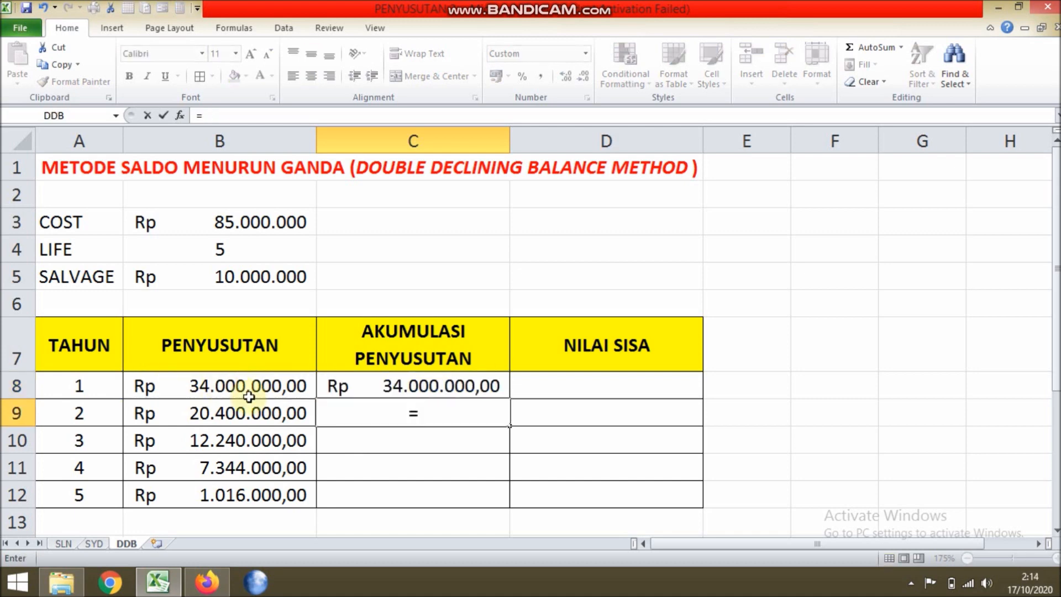
{"action": "left_click", "coordinate": [399, 379]}
{"action": "type", "text": "+"}
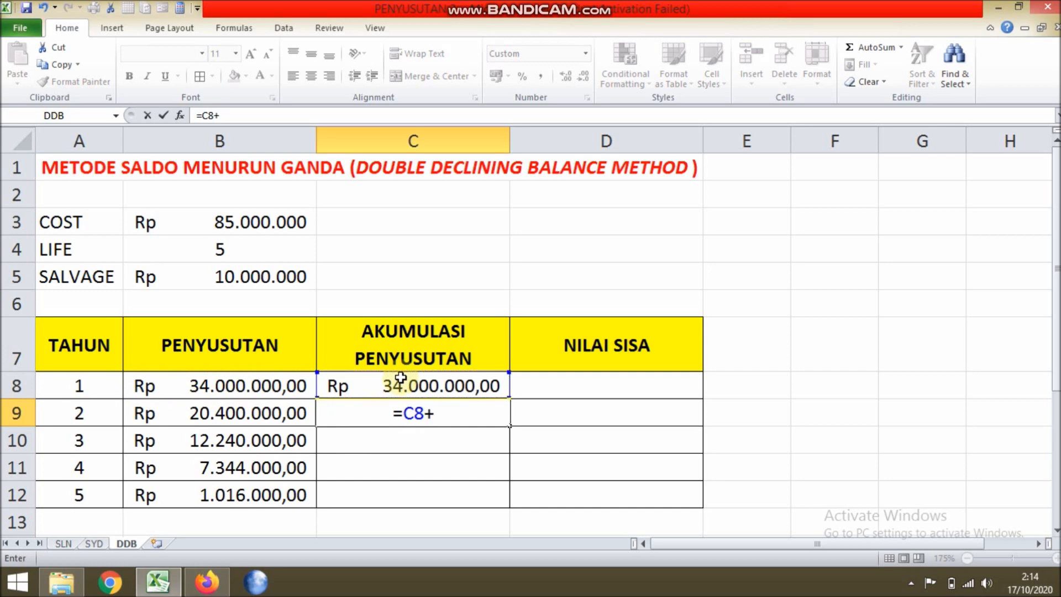
{"action": "left_click", "coordinate": [251, 413]}
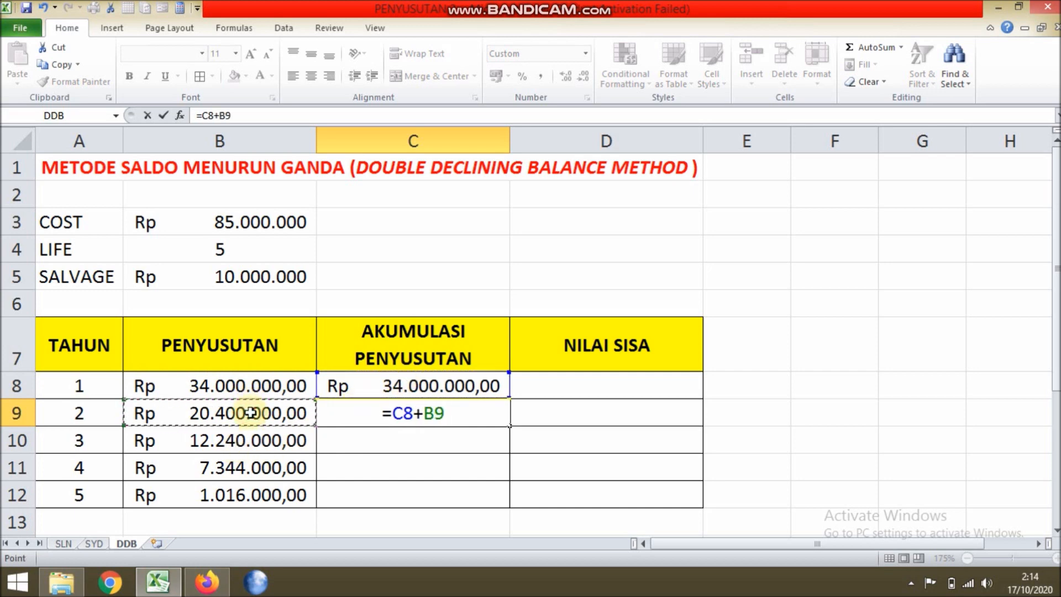
{"action": "key", "text": "Return"}
{"action": "left_click", "coordinate": [438, 403]}
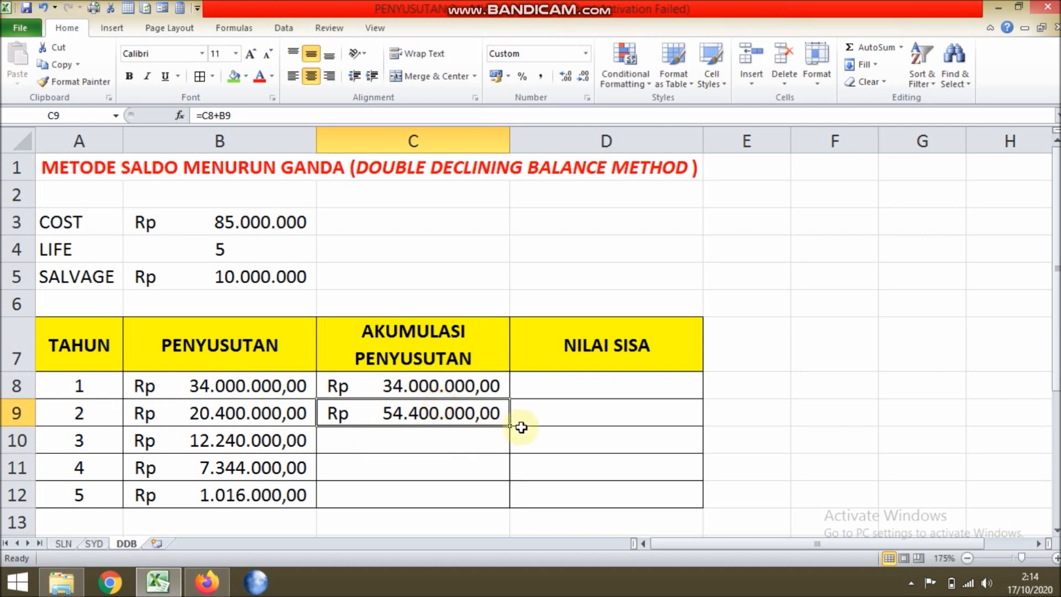
{"action": "left_click_drag", "start_coordinate": [513, 426], "coordinate": [490, 500]}
Enter =$B$3-C8 in D8 for the first year's remaining value and fill it down through D12.
{"action": "left_click", "coordinate": [573, 398]}
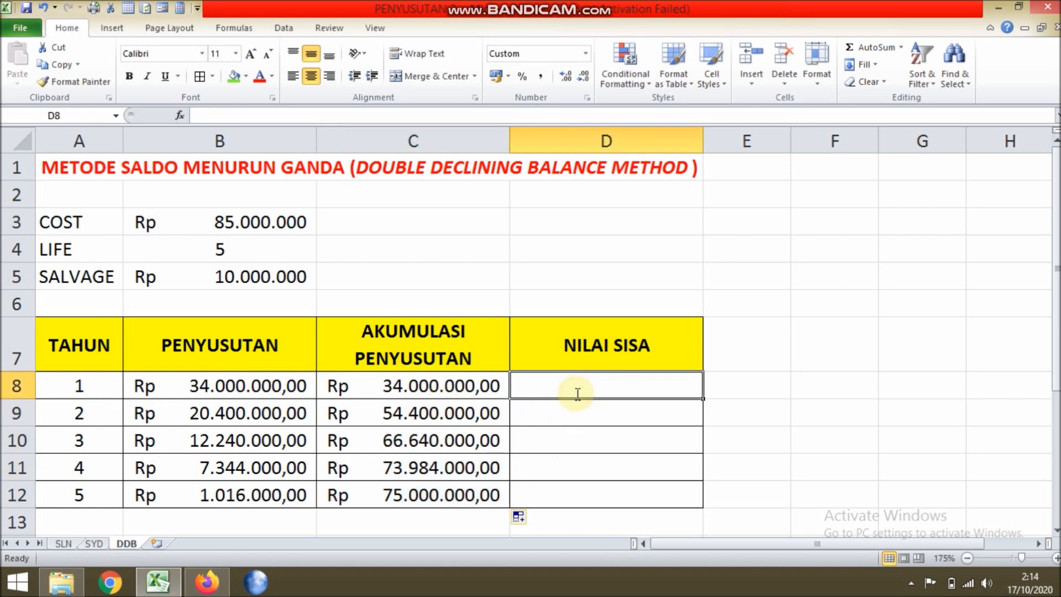
{"action": "type", "text": "="}
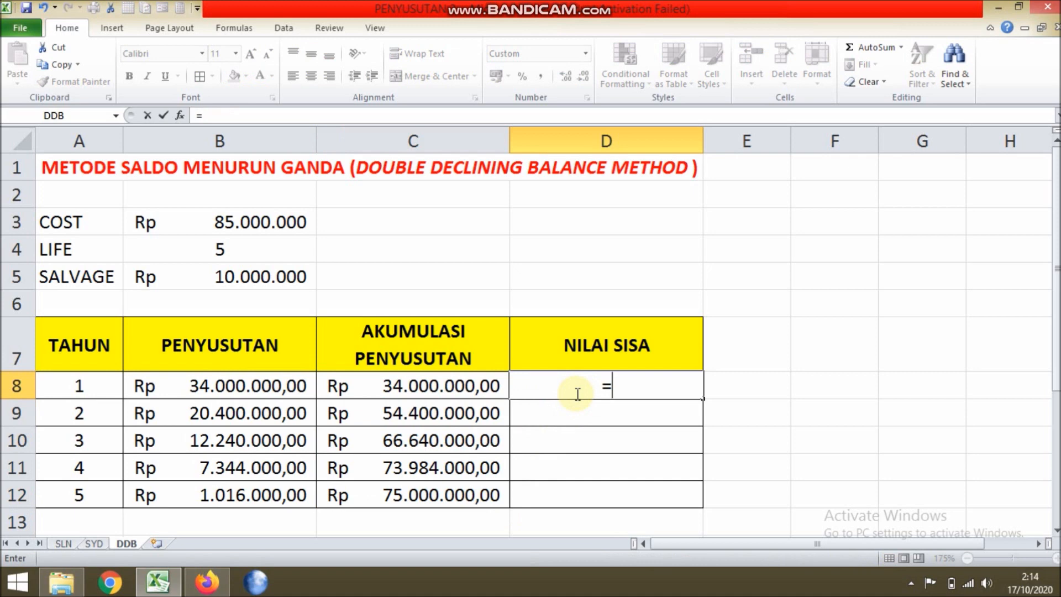
{"action": "left_click", "coordinate": [249, 219]}
{"action": "key", "text": "F4"}
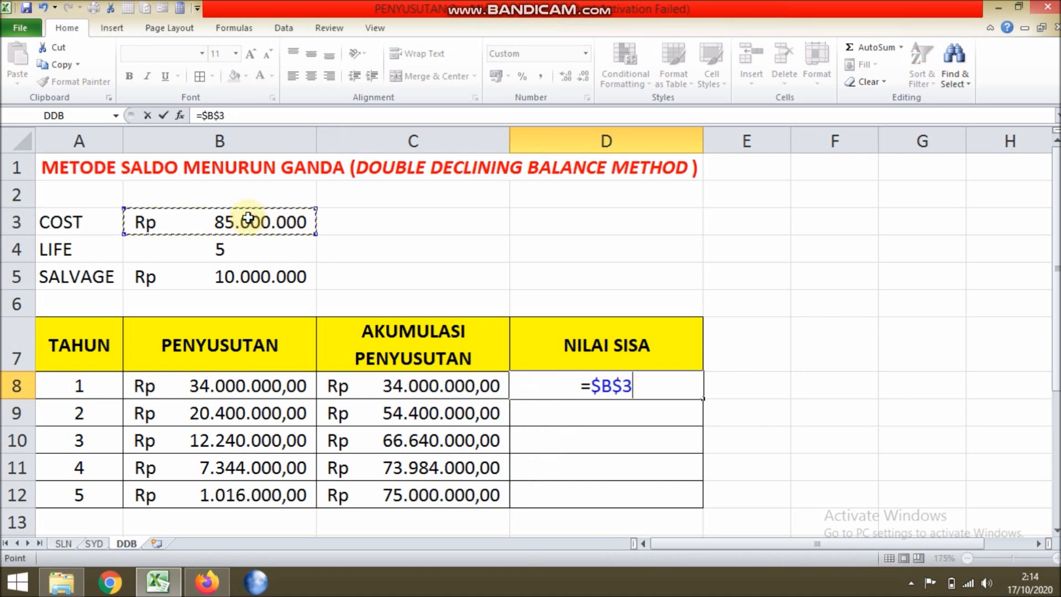
{"action": "type", "text": "="}
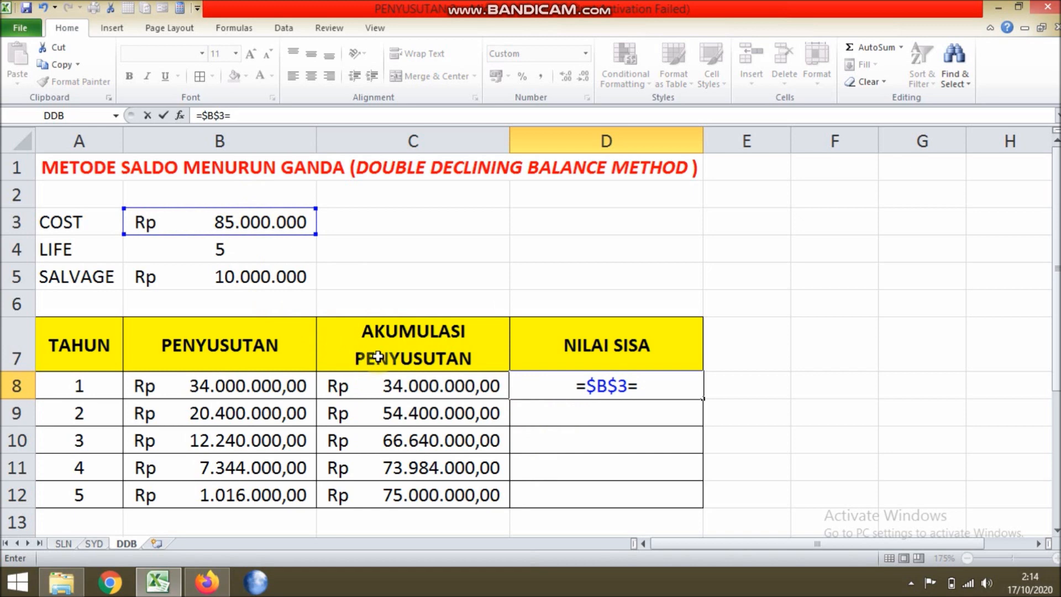
{"action": "key", "text": "BackSpace"}
{"action": "type", "text": "-"}
{"action": "left_click", "coordinate": [457, 386]}
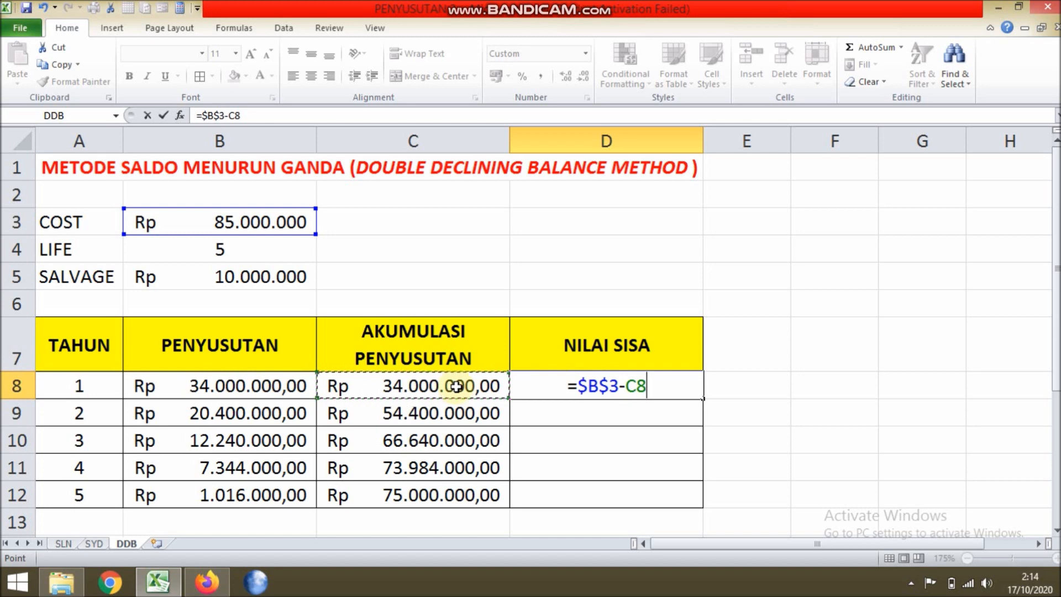
{"action": "key", "text": "Return"}
{"action": "left_click", "coordinate": [686, 391]}
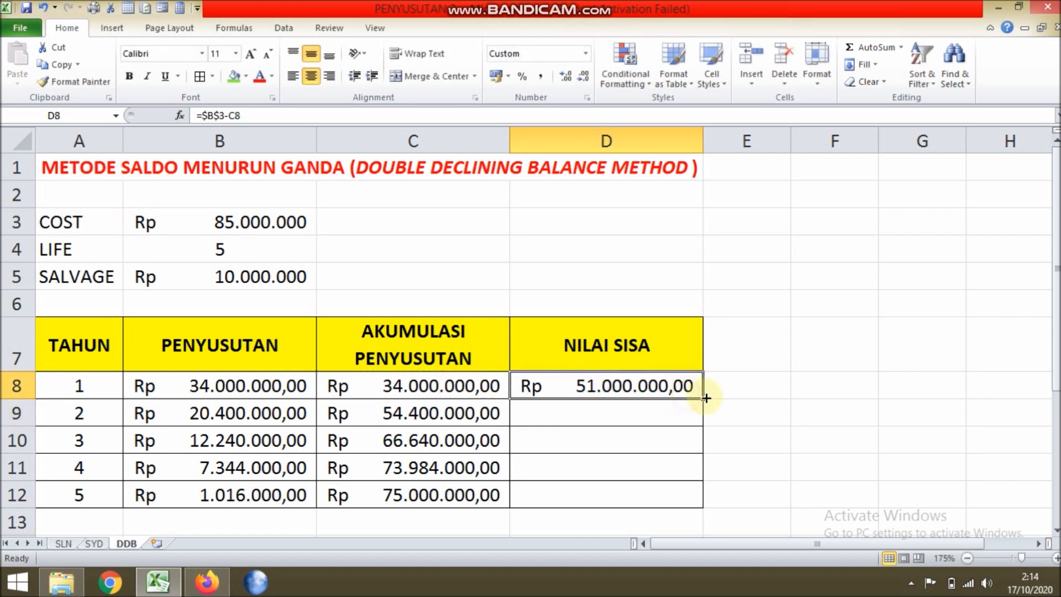
{"action": "left_click_drag", "start_coordinate": [704, 400], "coordinate": [705, 500]}
Highlight the final remaining value in D12 and the salvage value in B5 with green fill on the DDB sheet.
{"action": "left_click", "coordinate": [672, 496]}
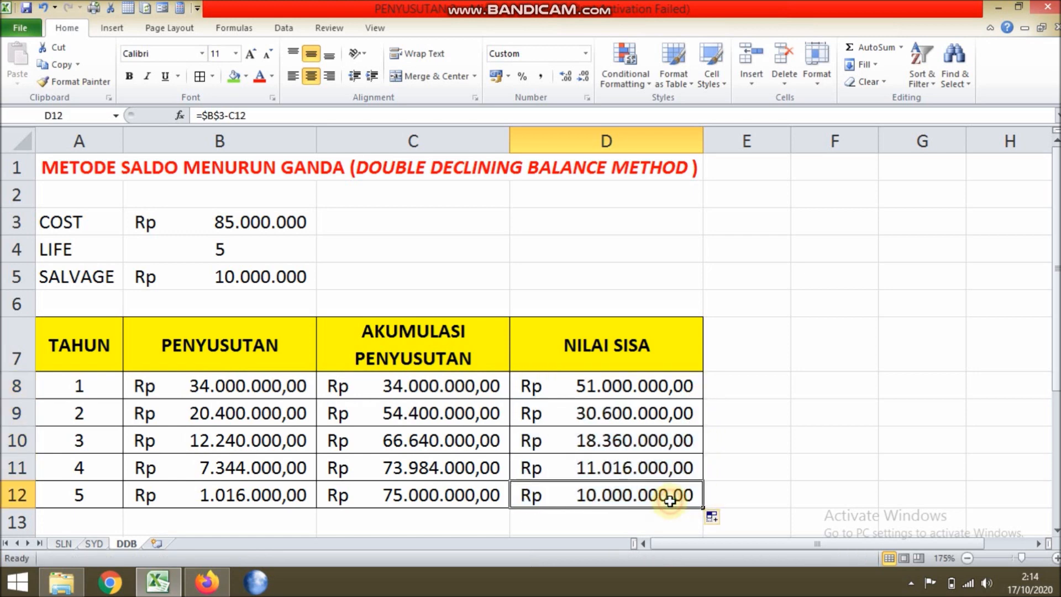
{"action": "left_click", "coordinate": [258, 290], "text": "ctrl"}
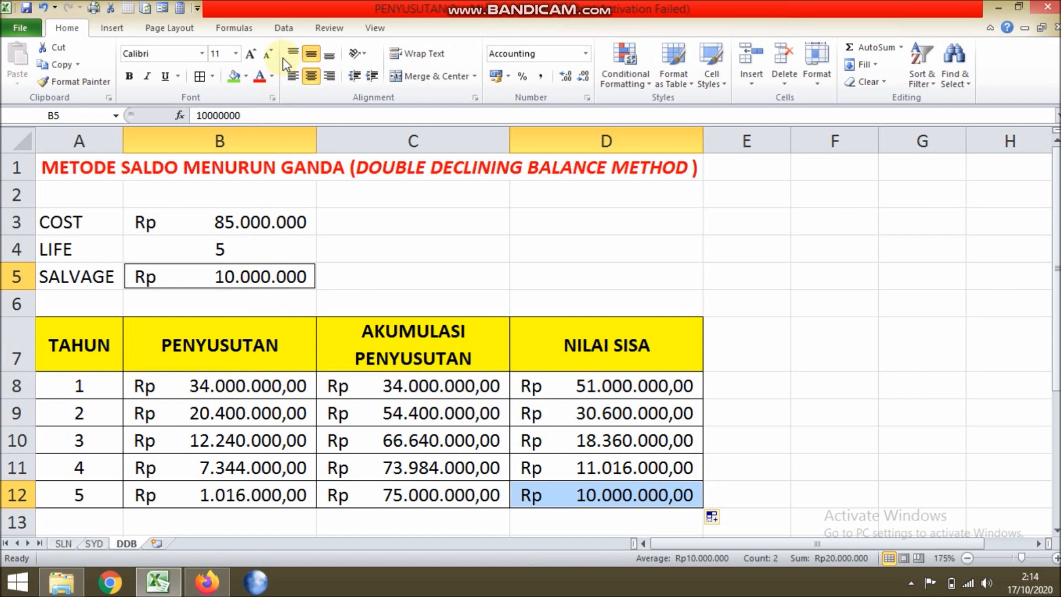
{"action": "left_click", "coordinate": [234, 76]}
{"action": "left_click", "coordinate": [737, 484]}
{"action": "left_click", "coordinate": [630, 514]}
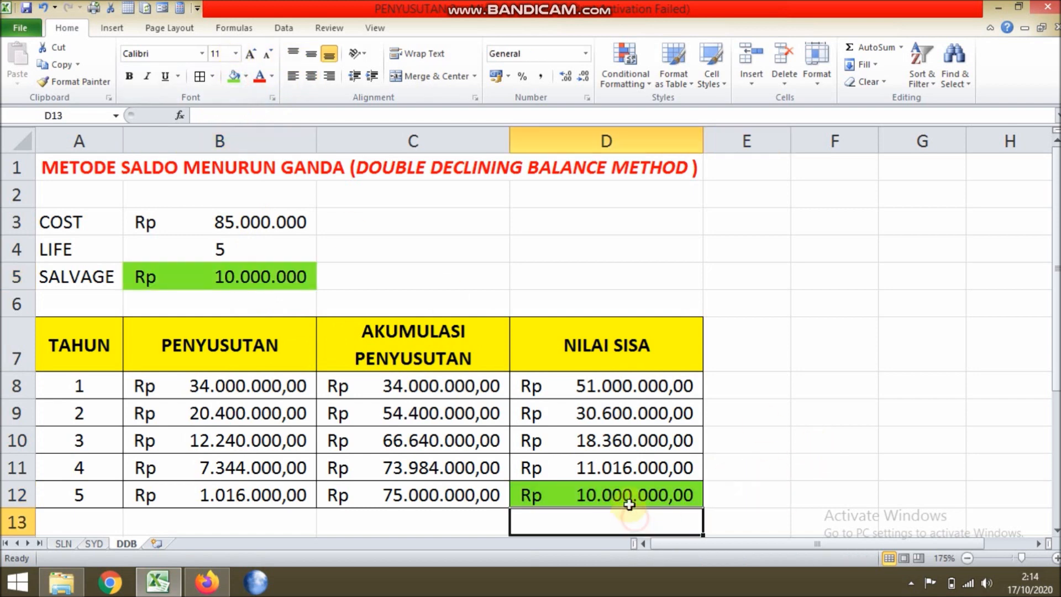
Compare the final remaining value in D12 with the completed tables on the SLN and SYD sheets, ending on the DDB sheet.
{"action": "left_click", "coordinate": [627, 497]}
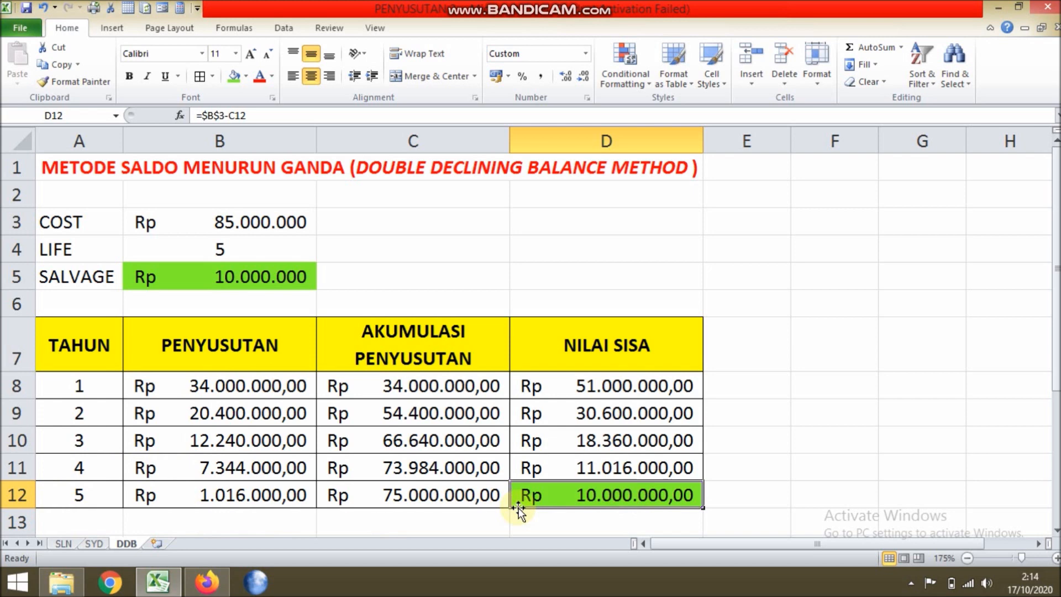
{"action": "left_click", "coordinate": [63, 544]}
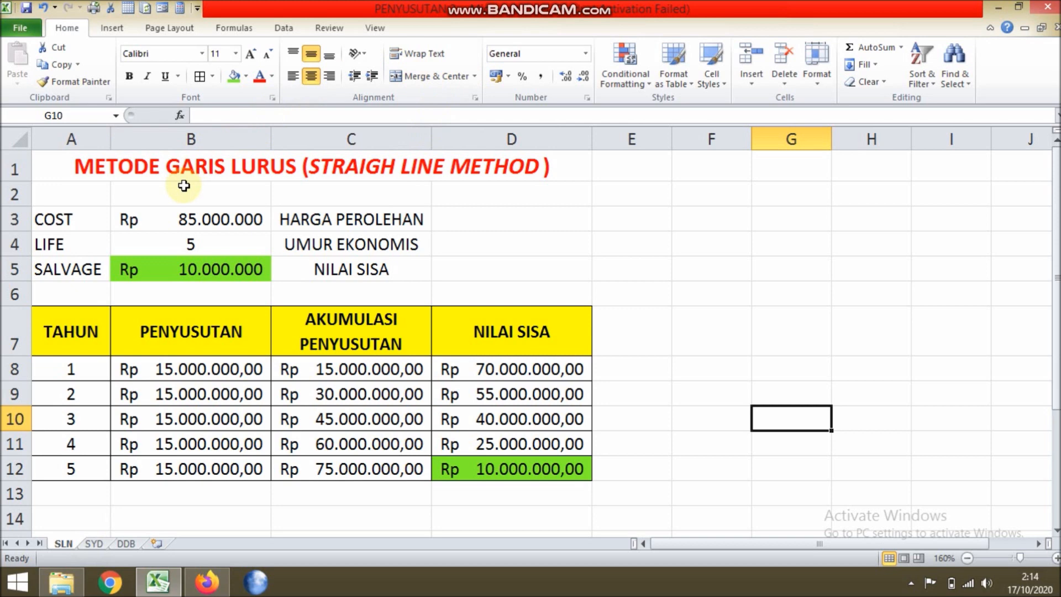
{"action": "left_click", "coordinate": [94, 543]}
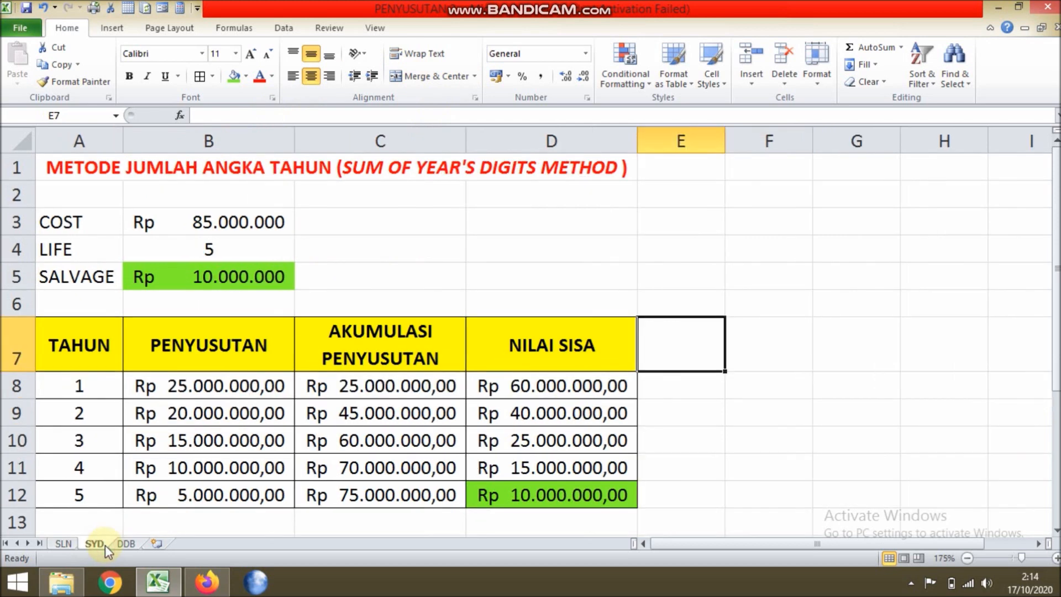
{"action": "left_click", "coordinate": [126, 546]}
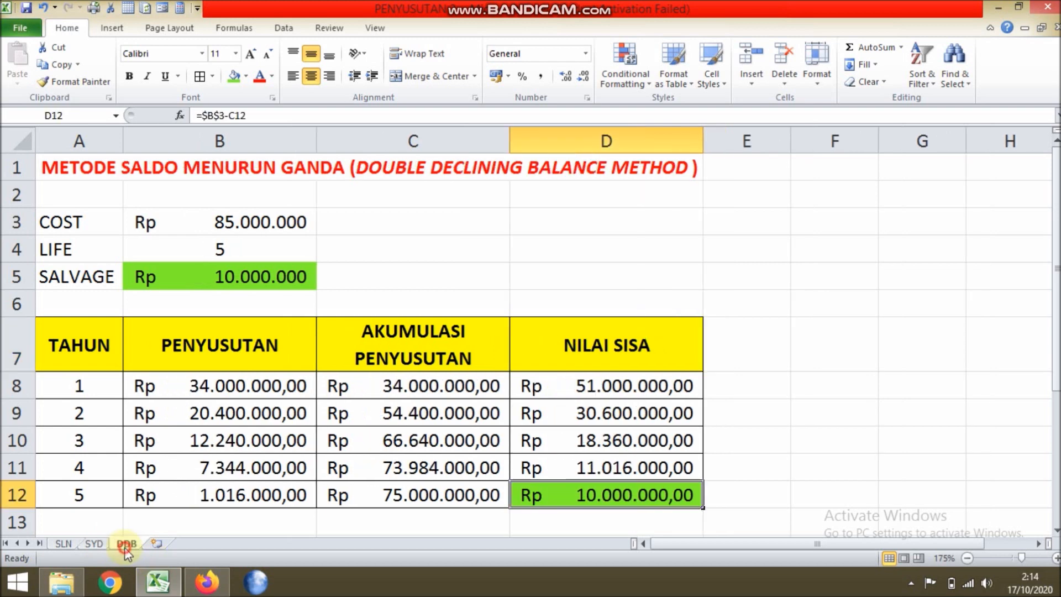